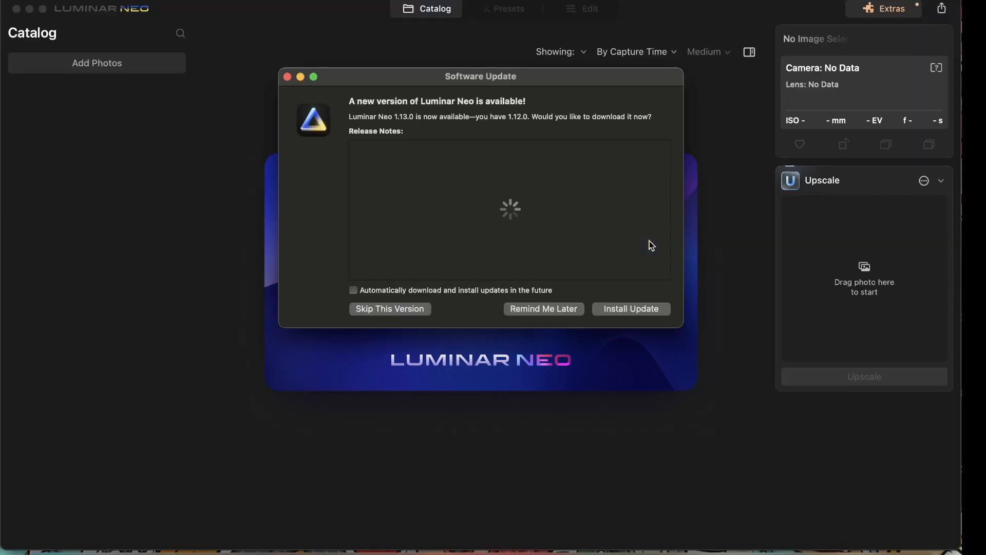
- Postpone the software update and look through the photo catalog of single image edits
left_click(563, 306)
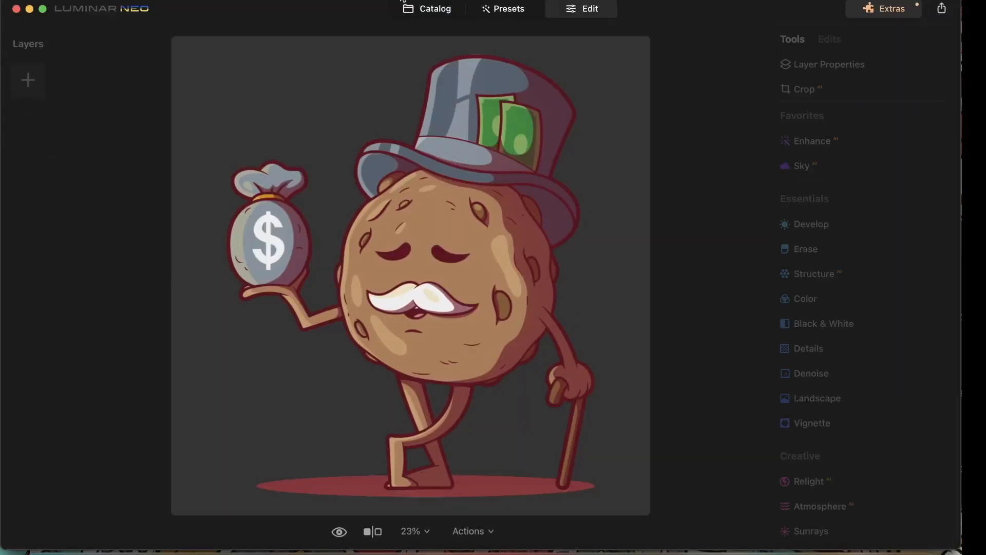
left_click(426, 9)
scroll(523, 183, "down", 2)
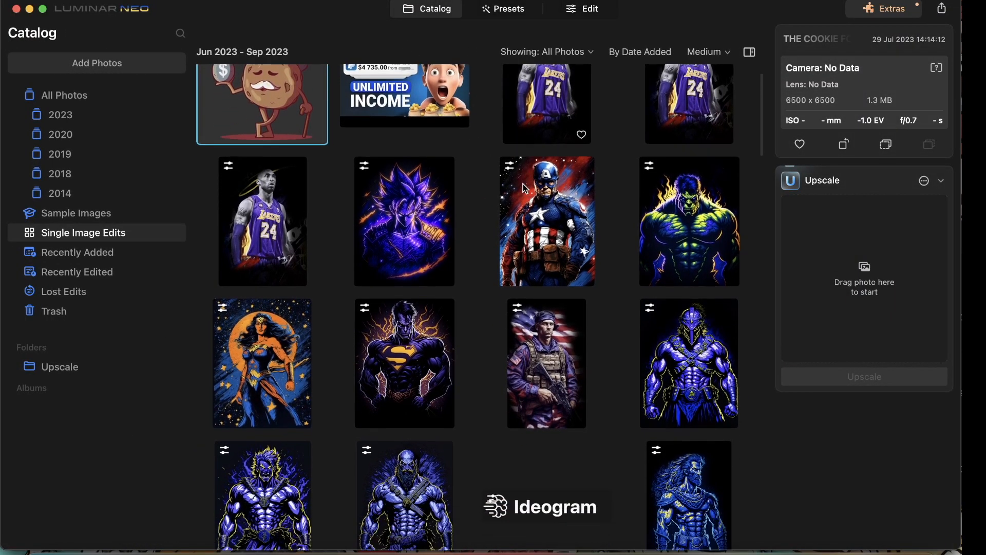
scroll(527, 180, "down", 15)
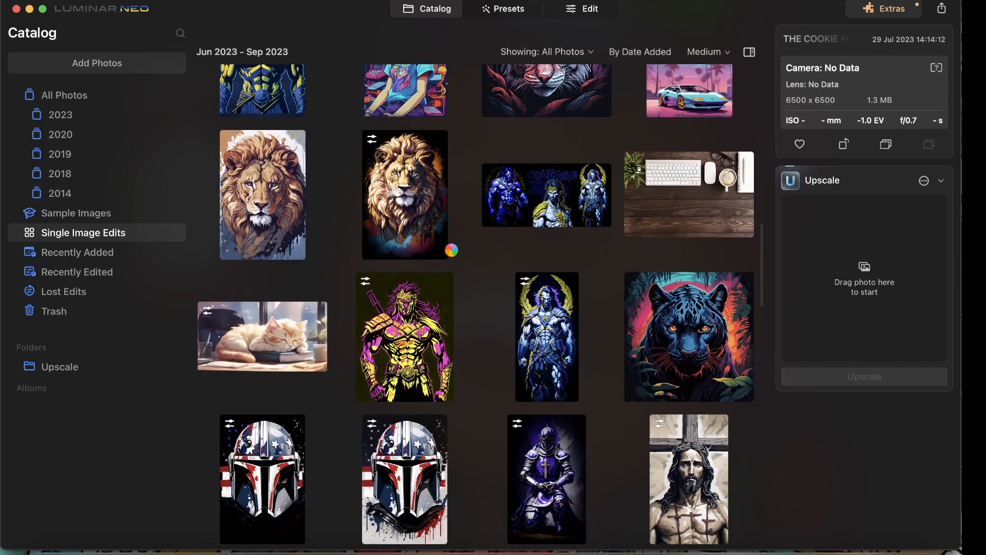
scroll(452, 250, "up", 14)
scroll(452, 255, "up", 5)
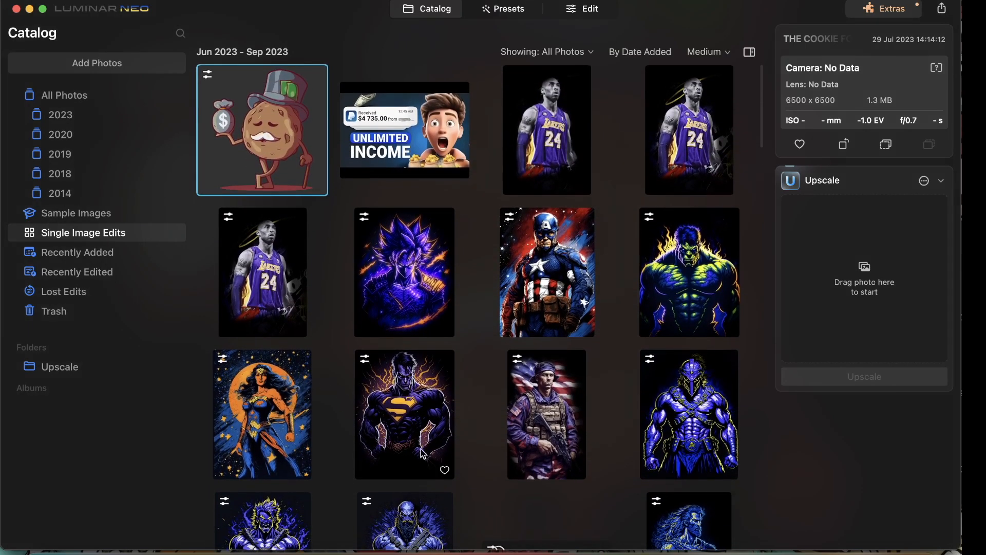
- Switch to Leonardo.Ai in the browser and download the first Poison Eve illustration, the one with the dark background
left_click(748, 551)
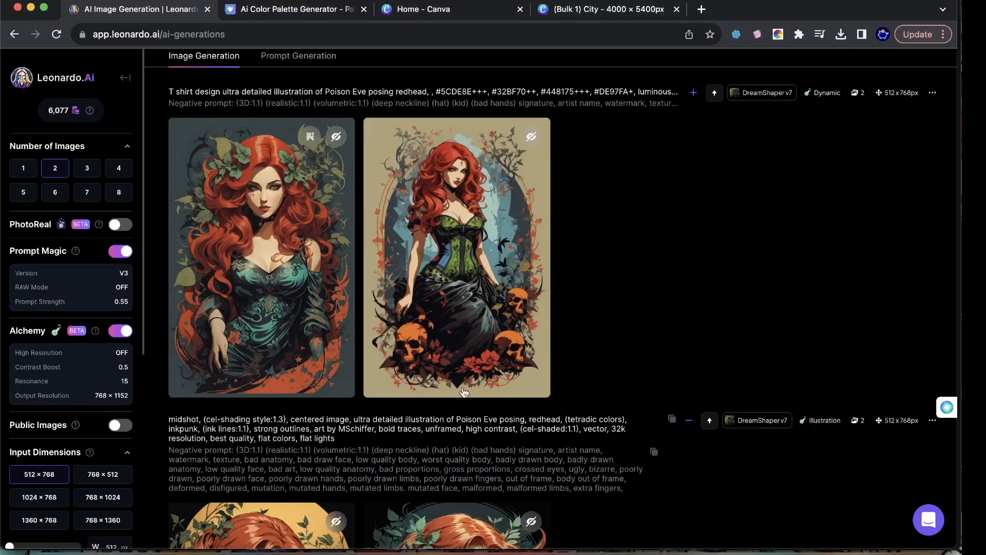
mouse_move(276, 279)
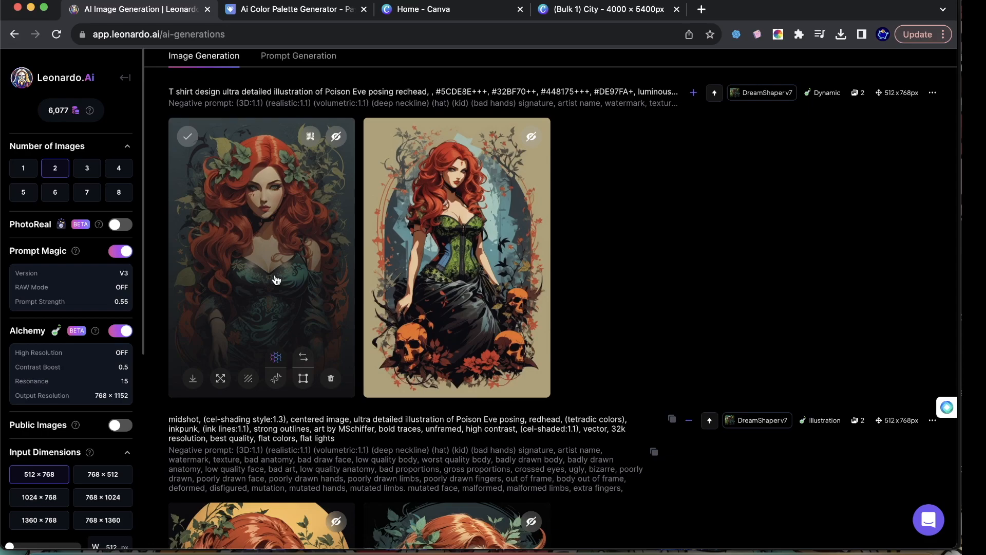
left_click(276, 280)
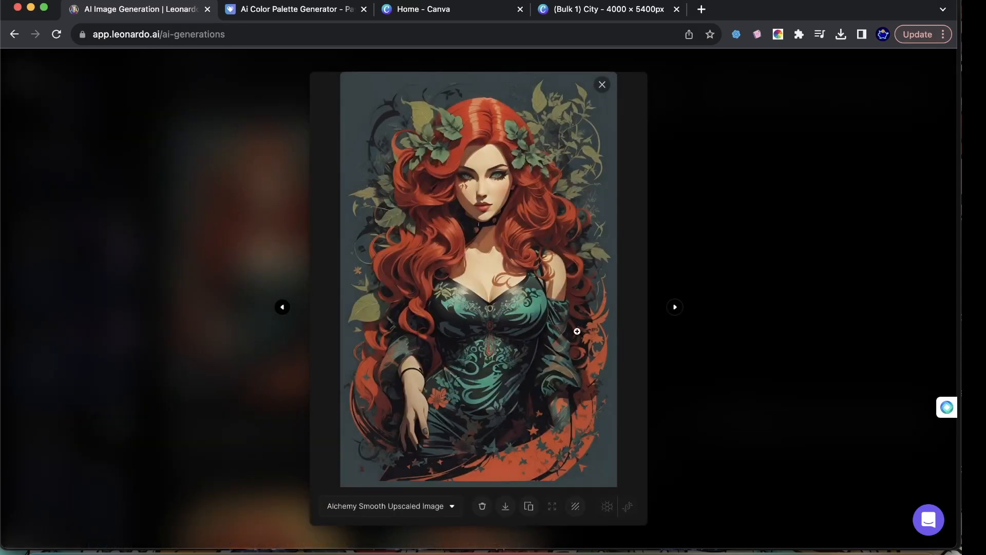
left_click(510, 507)
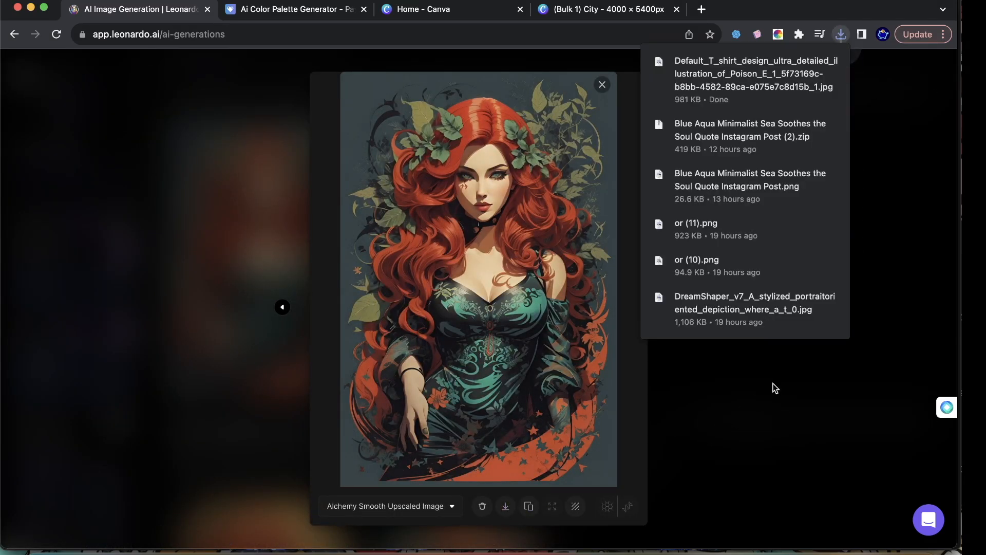
left_click(782, 405)
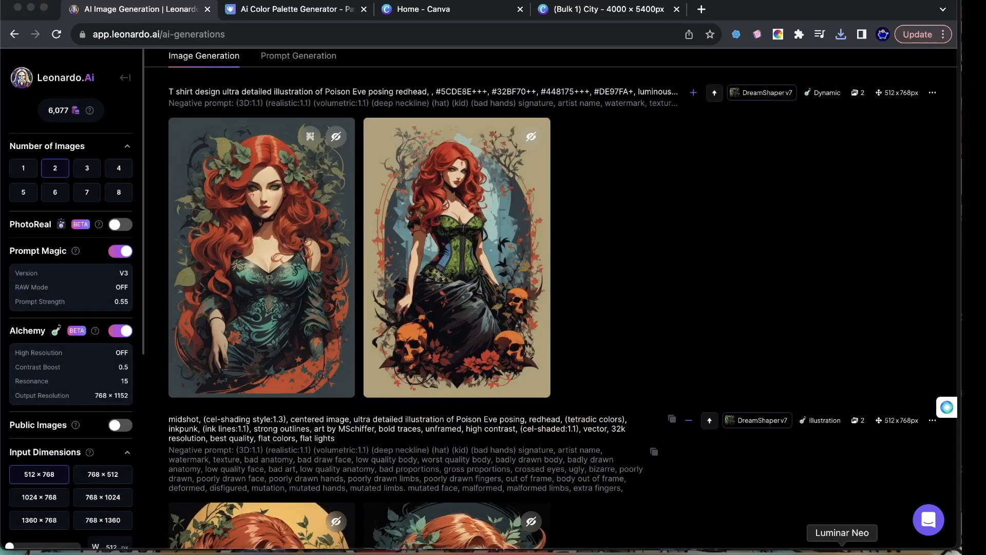
- Bring the downloaded Default_T_shirt_design JPG from the Downloads folder into Luminar Neo and open it for editing
left_click(898, 550)
left_click(40, 549)
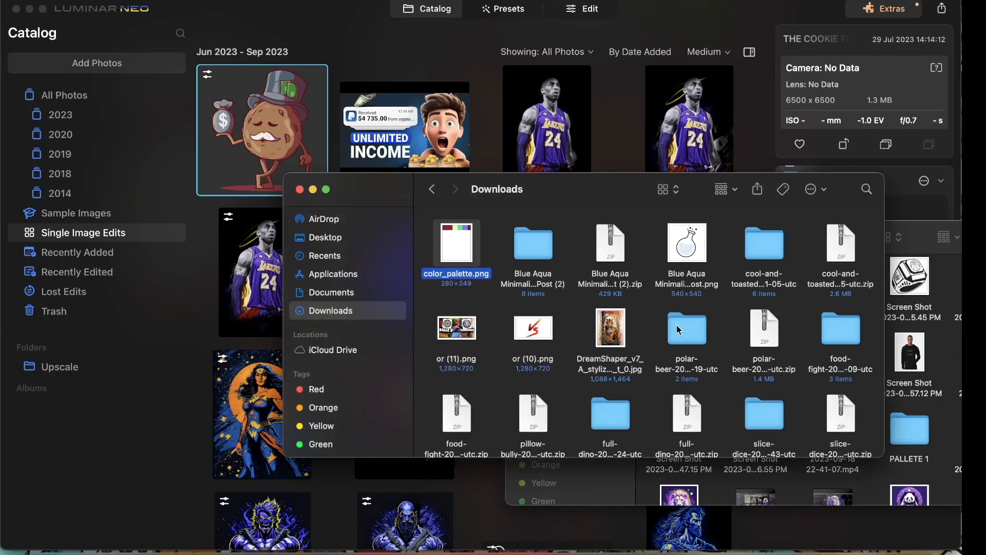
left_click(339, 257)
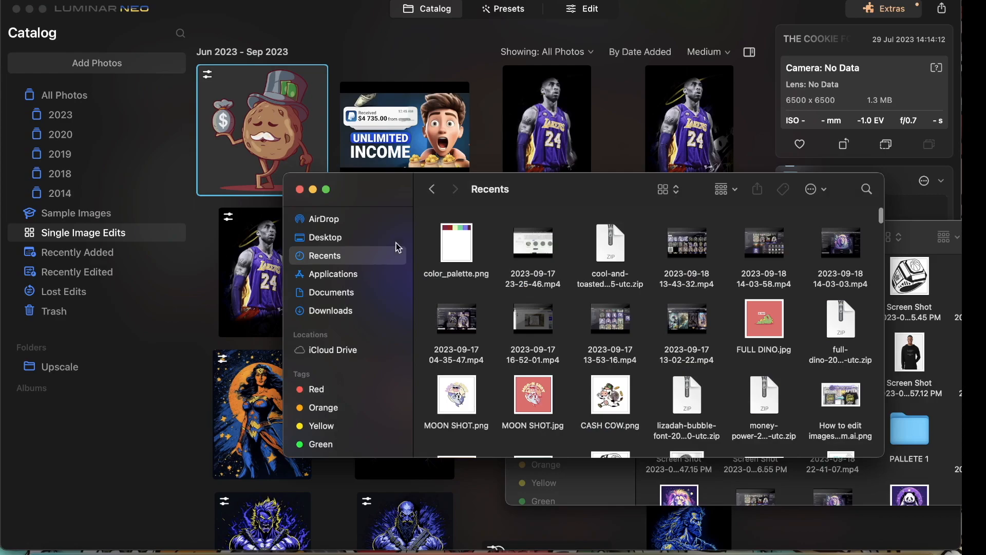
left_click(337, 237)
left_click(328, 310)
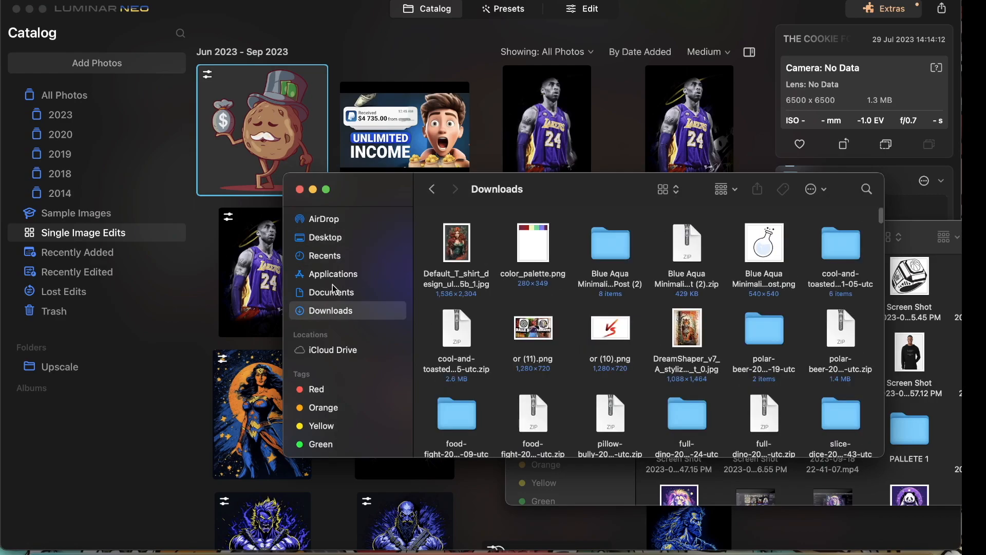
left_click(448, 248)
left_click_drag(448, 249, 463, 72)
left_click(624, 76)
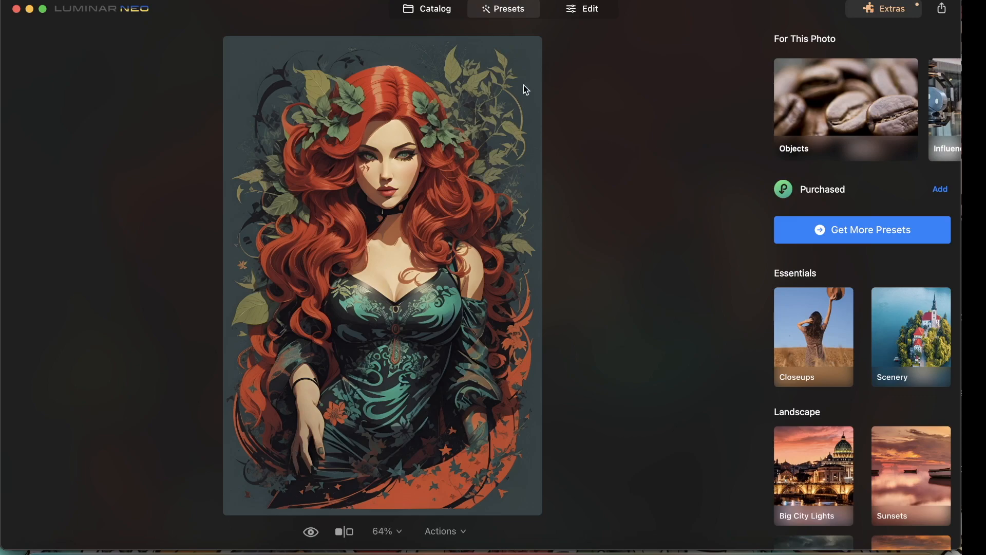
left_click(582, 8)
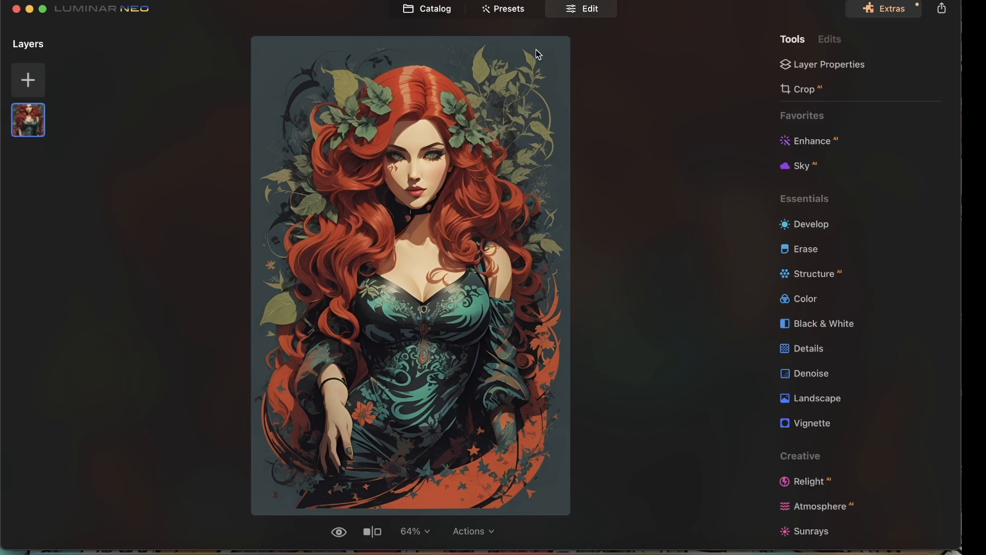
- Try stronger Smart Contrast levels in the Develop tool's Light adjustments, settling on 36
left_click(802, 223)
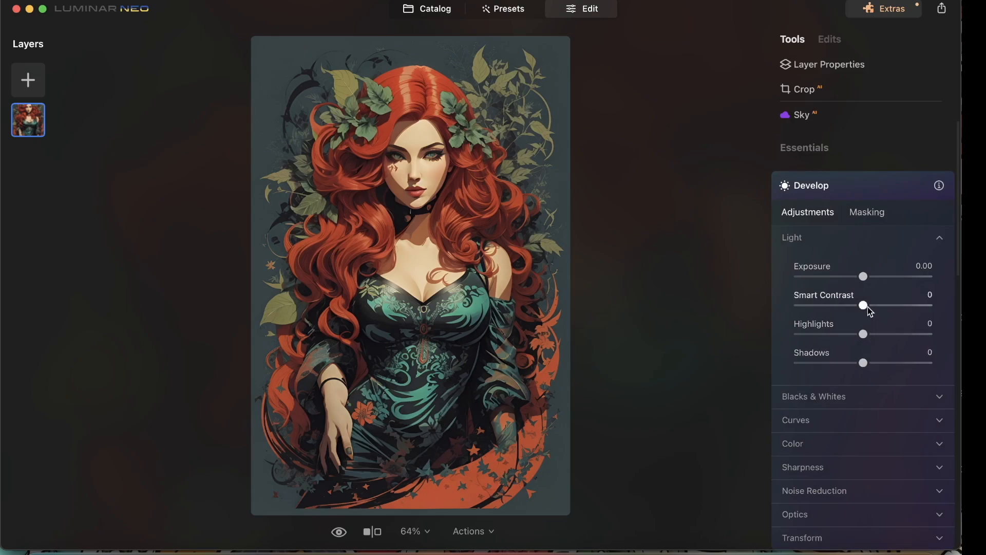
left_click_drag(867, 306, 889, 309)
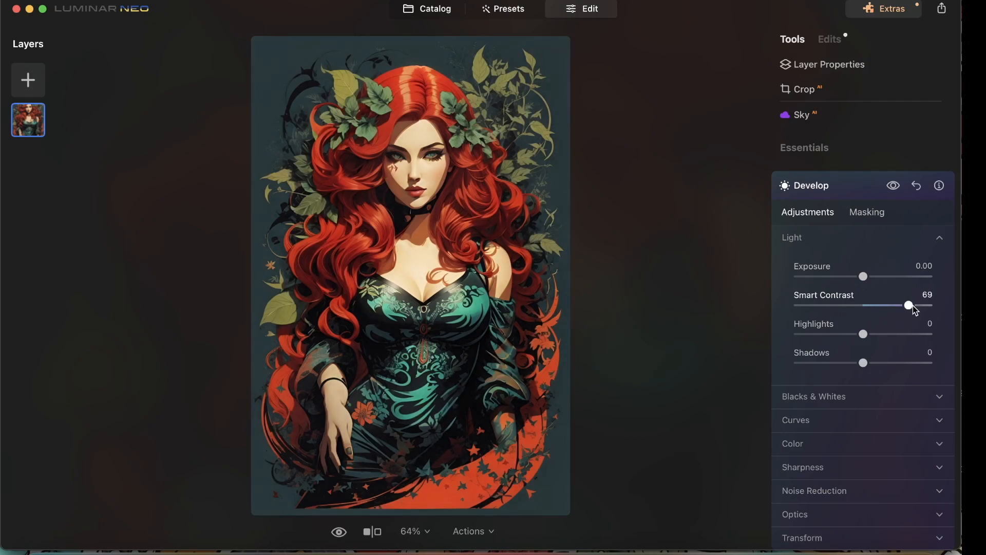
left_click_drag(923, 305, 950, 304)
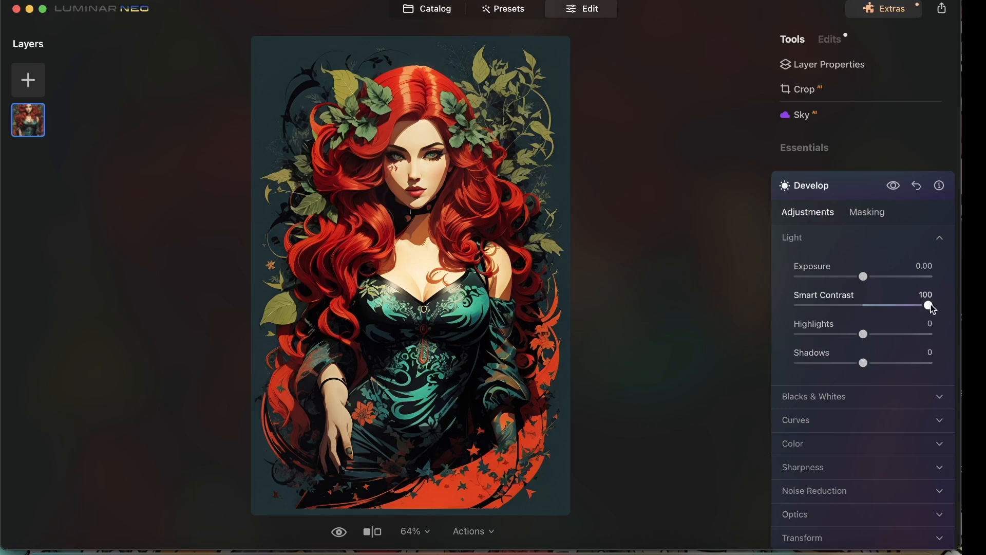
left_click_drag(896, 306, 960, 310)
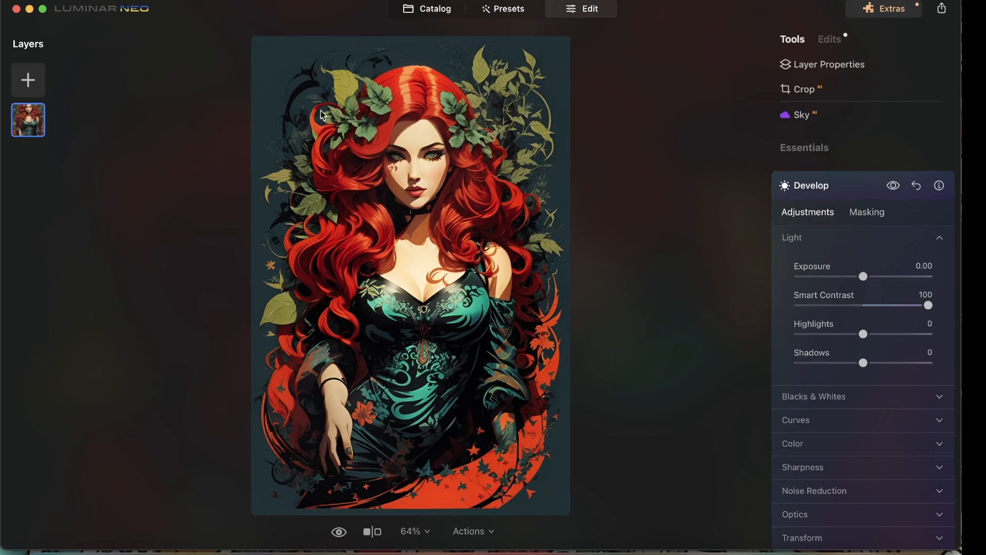
left_click_drag(924, 312, 887, 311)
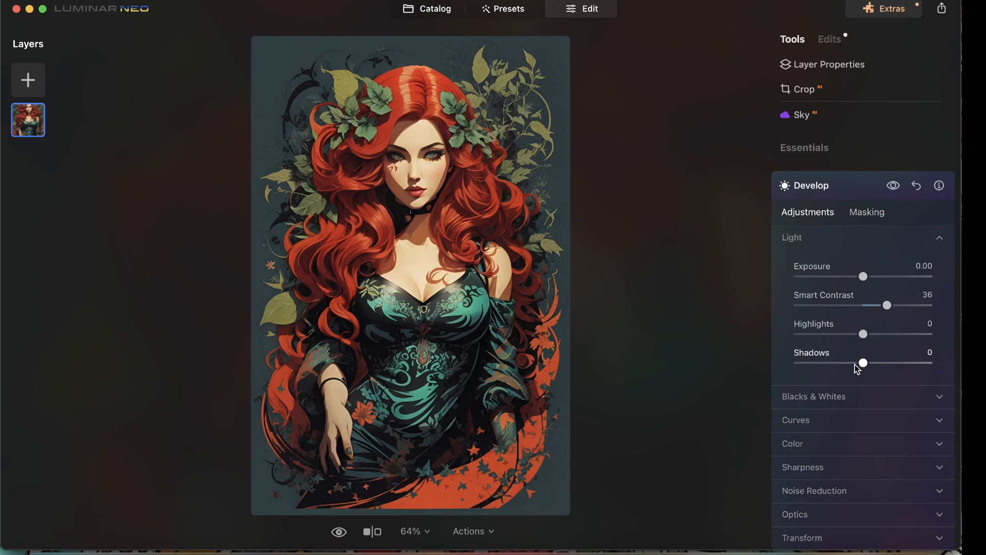
- Set Shadows to -48 in the Develop adjustments and compare the edited illustration with the original
left_click_drag(860, 363, 830, 363)
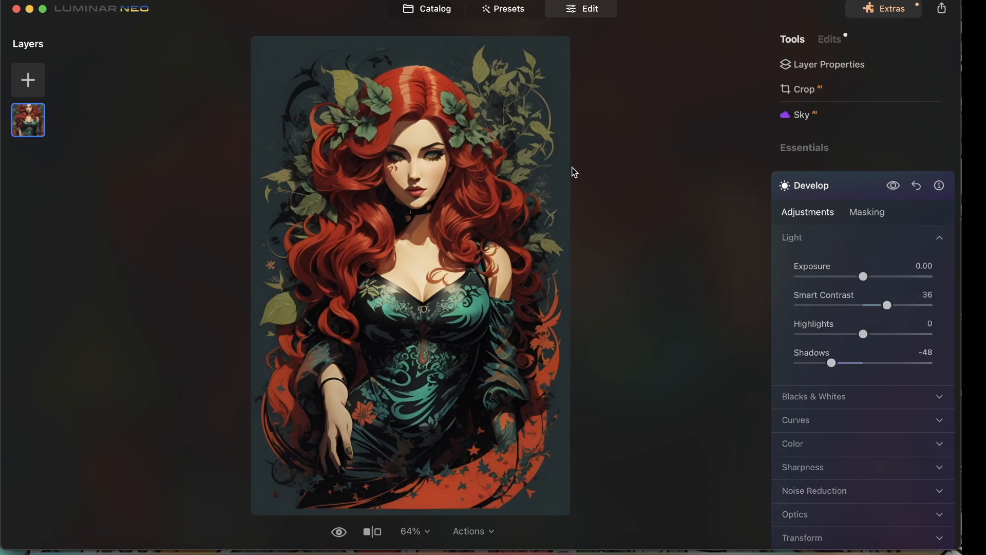
left_click(335, 540)
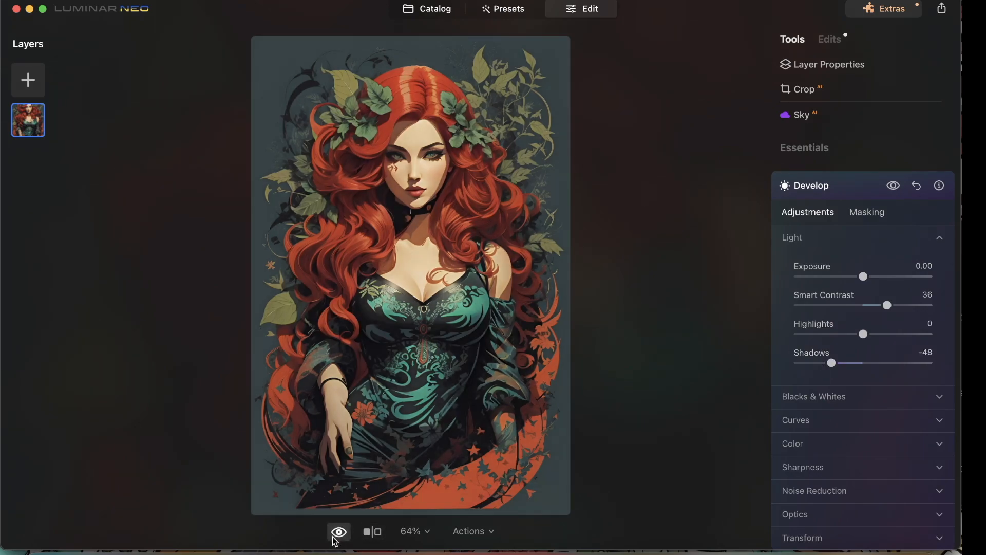
left_click(334, 540)
left_click(335, 539)
left_click(334, 539)
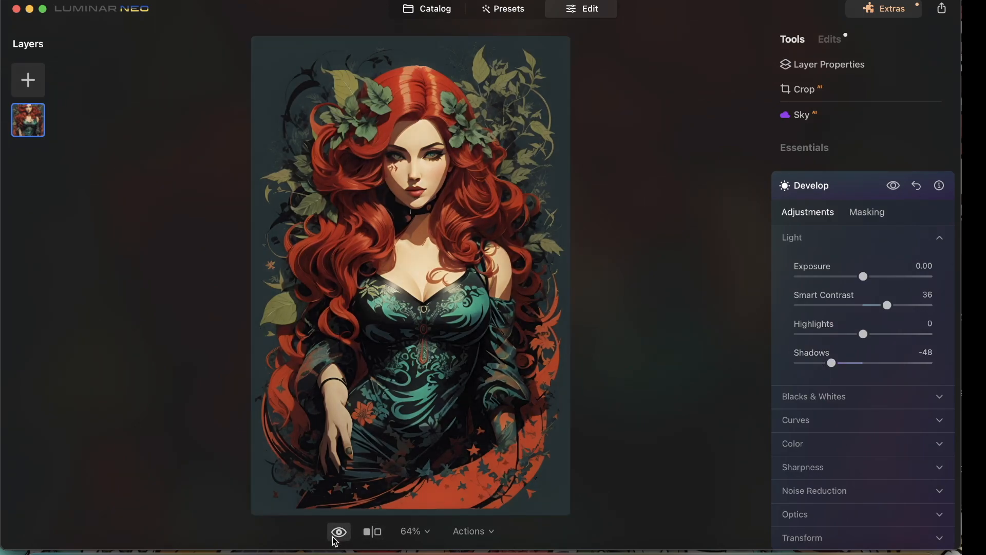
- Set the Denoise tool's Luminosity to 100 and compare the edited illustration with the original
scroll(856, 368, "down", 3)
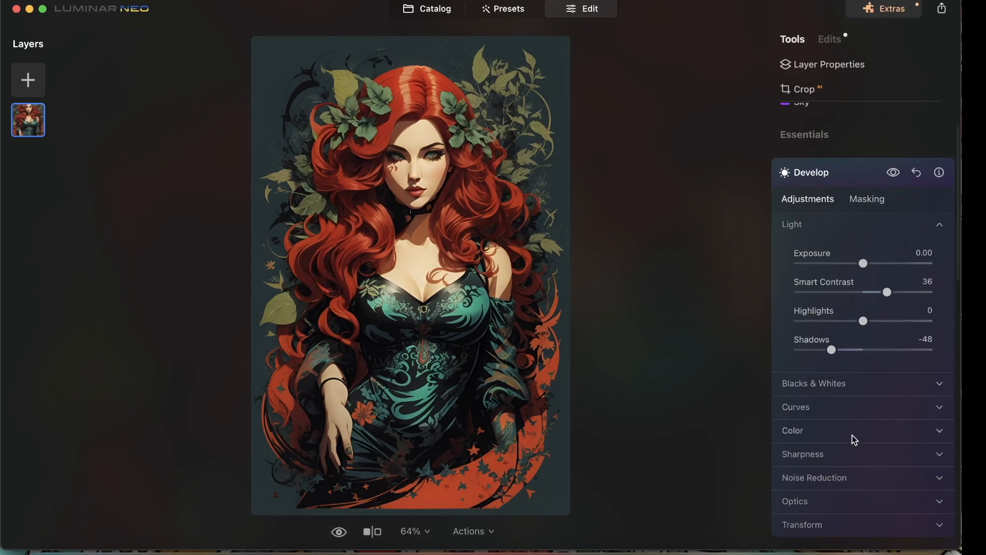
scroll(809, 381, "down", 10)
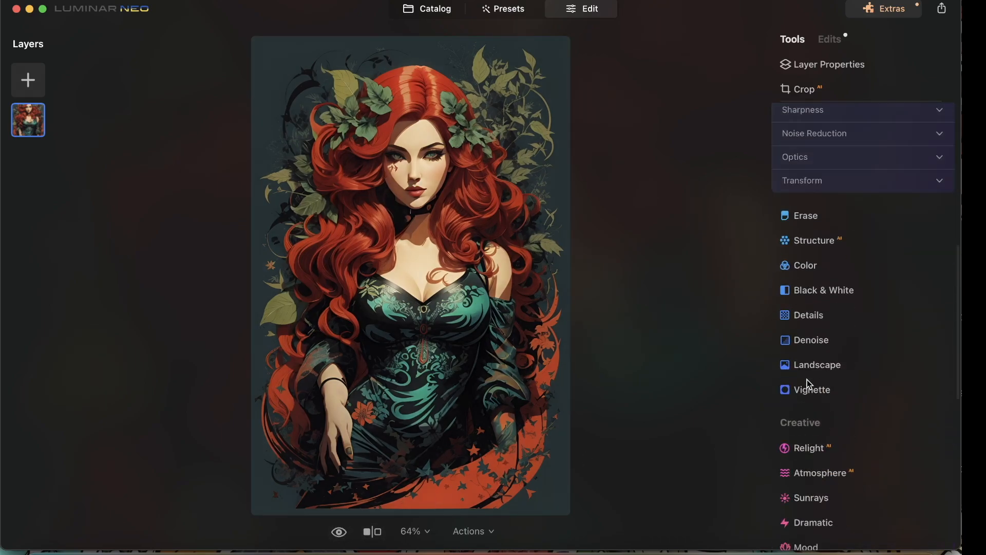
left_click(811, 339)
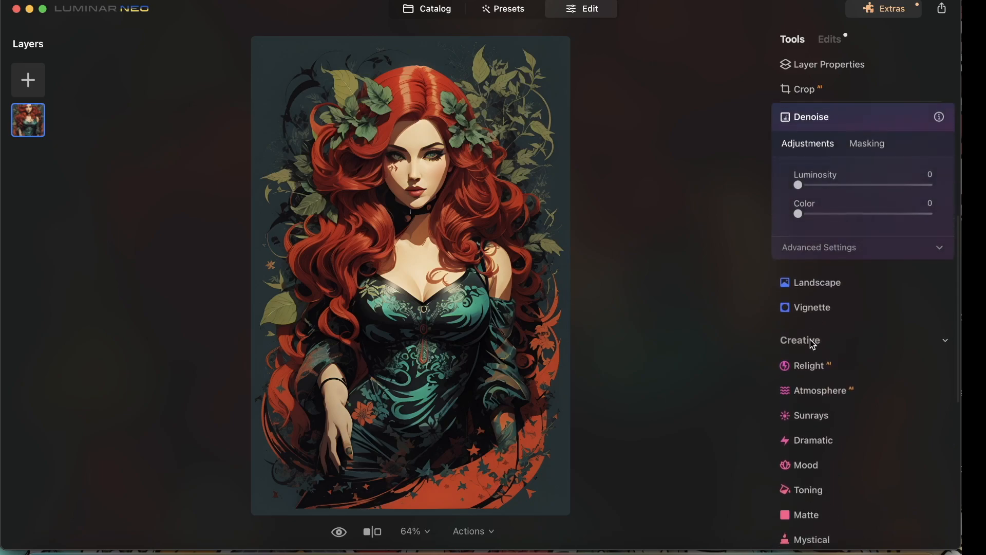
left_click_drag(809, 186, 942, 187)
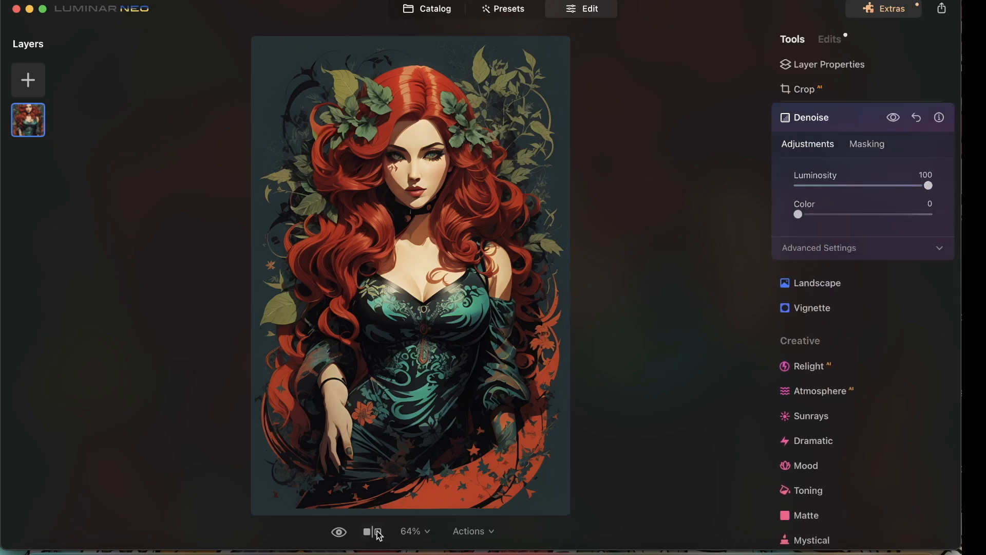
left_click(339, 531)
left_click(339, 531)
scroll(864, 373, "down", 2)
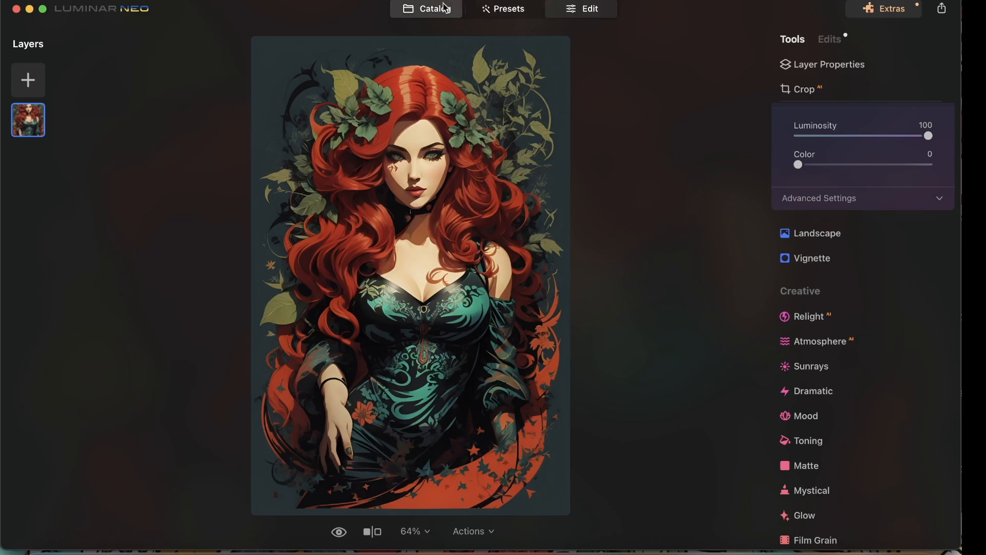
- Export the edited illustration to disk as a JPEG named wefwefwef on the Desktop, and return to the catalog
left_click(942, 9)
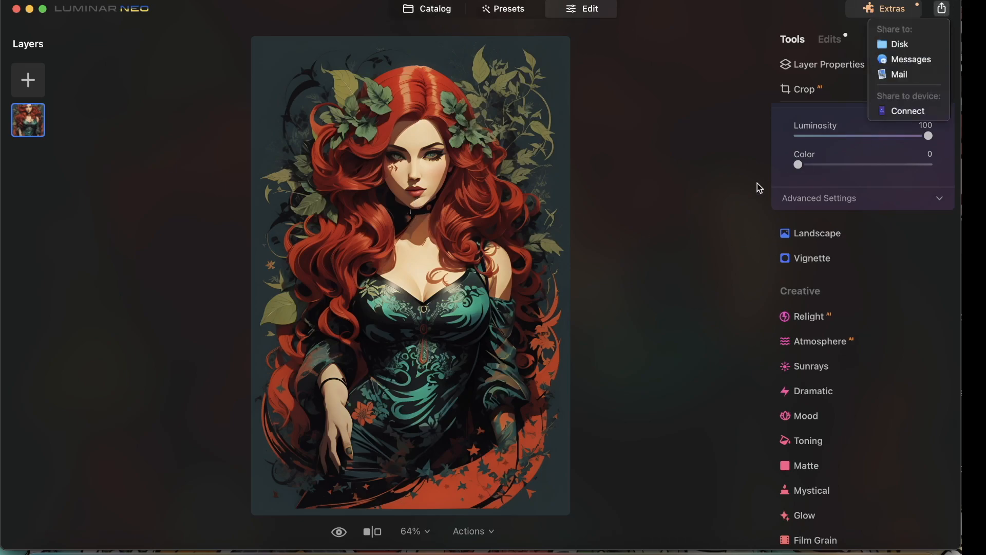
left_click(895, 45)
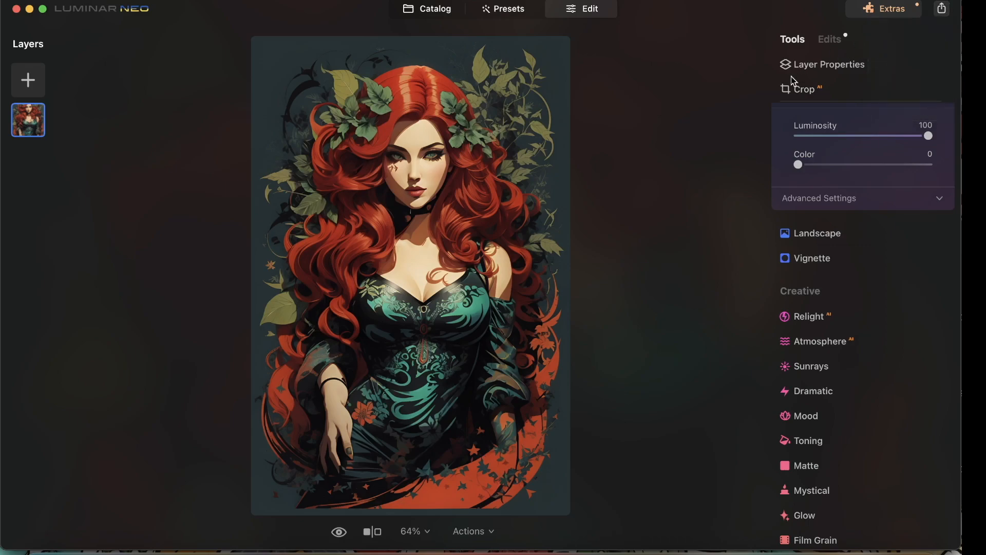
type("wefwefwef")
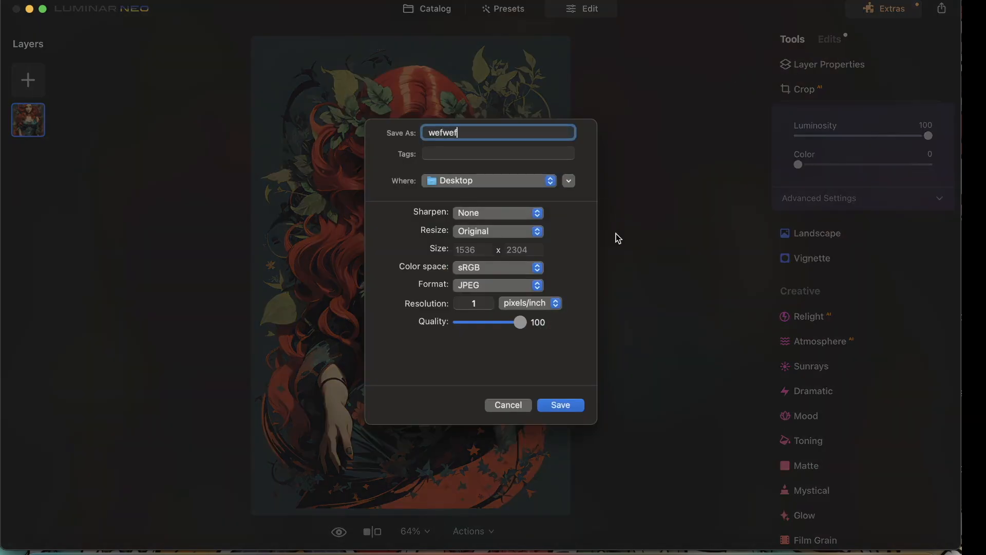
left_click(569, 401)
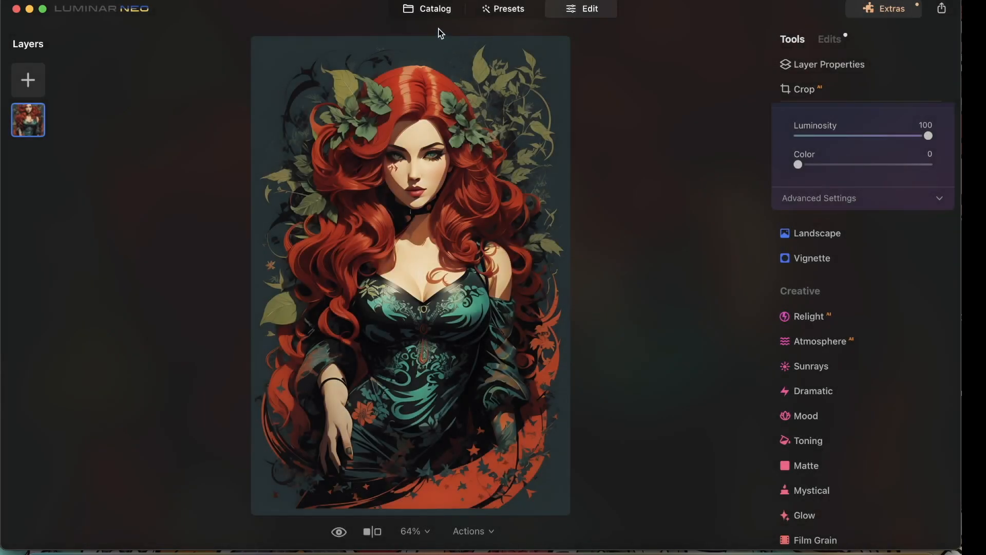
left_click(442, 13)
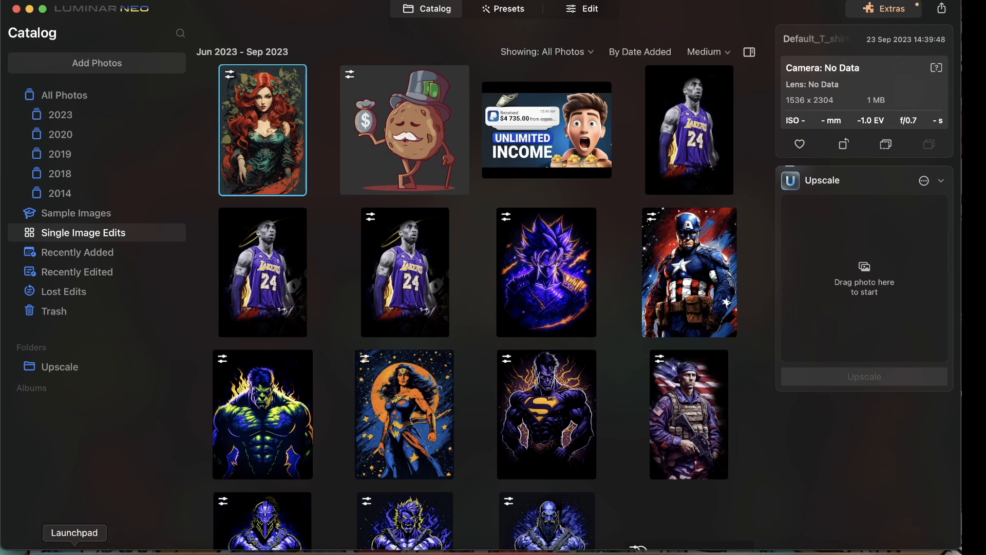
- Launch GIMP and load the Default_T_shirt_design JPG into it from the Downloads folder
left_click(74, 548)
type("gimp")
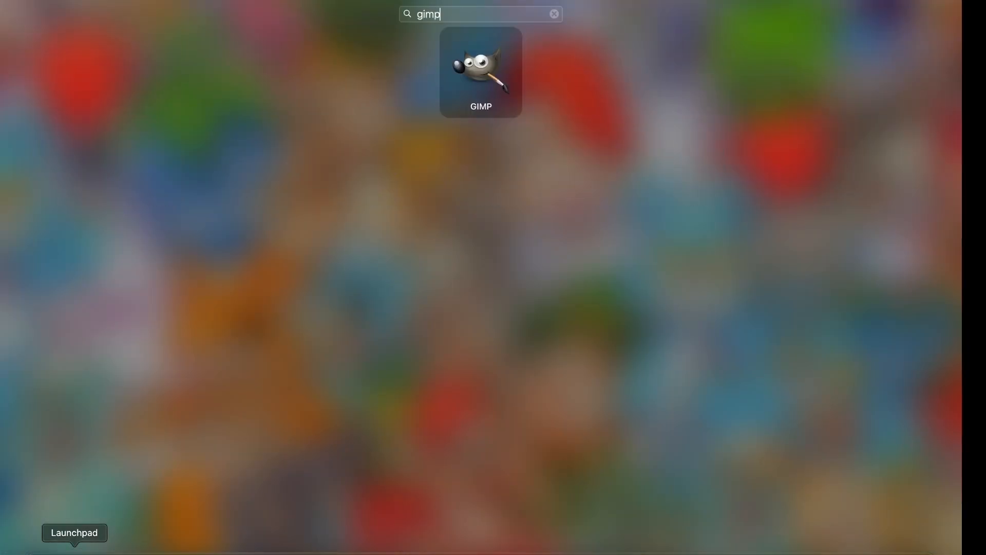
key("Return")
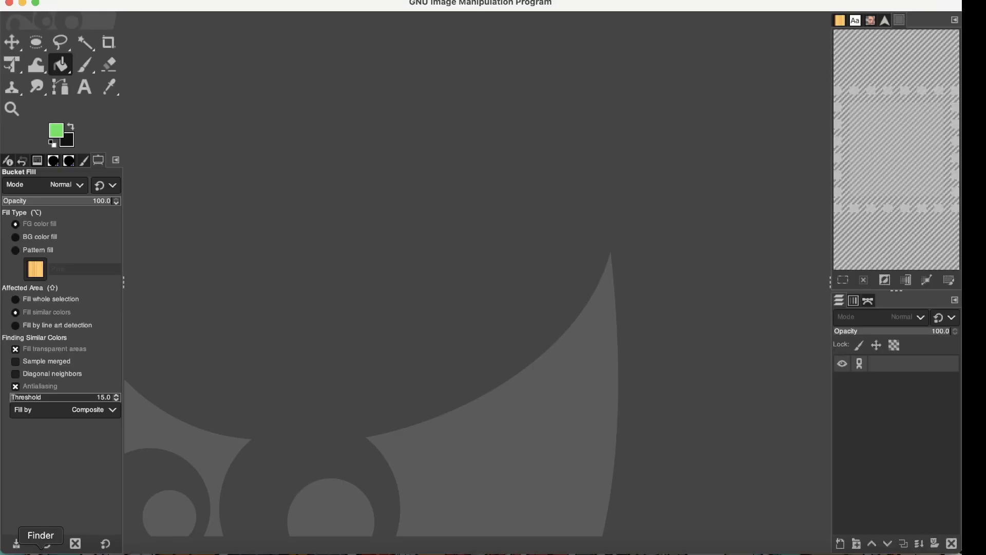
left_click(40, 549)
left_click_drag(453, 253, 358, 94)
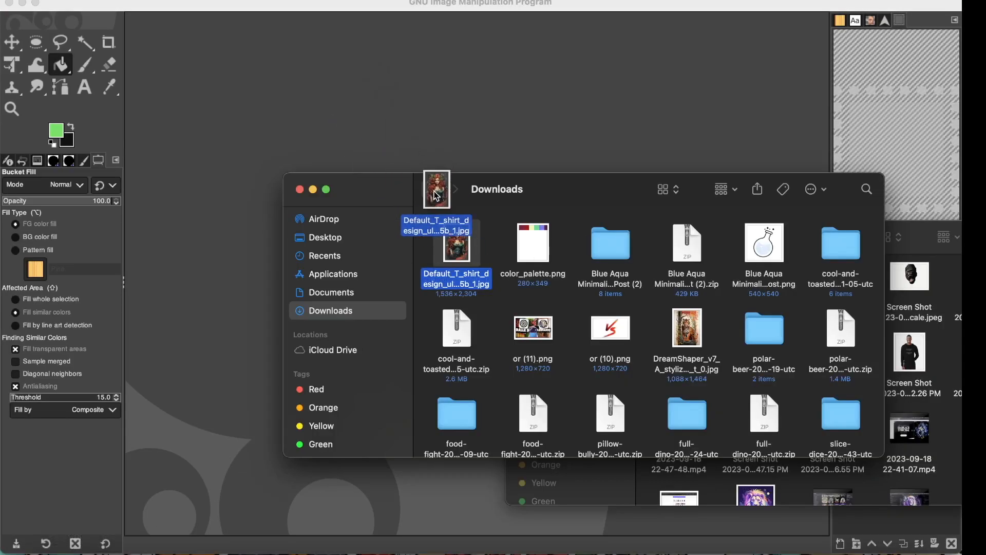
- Load wefwefwef.jpeg from the Desktop folder into GIMP
left_click(326, 238)
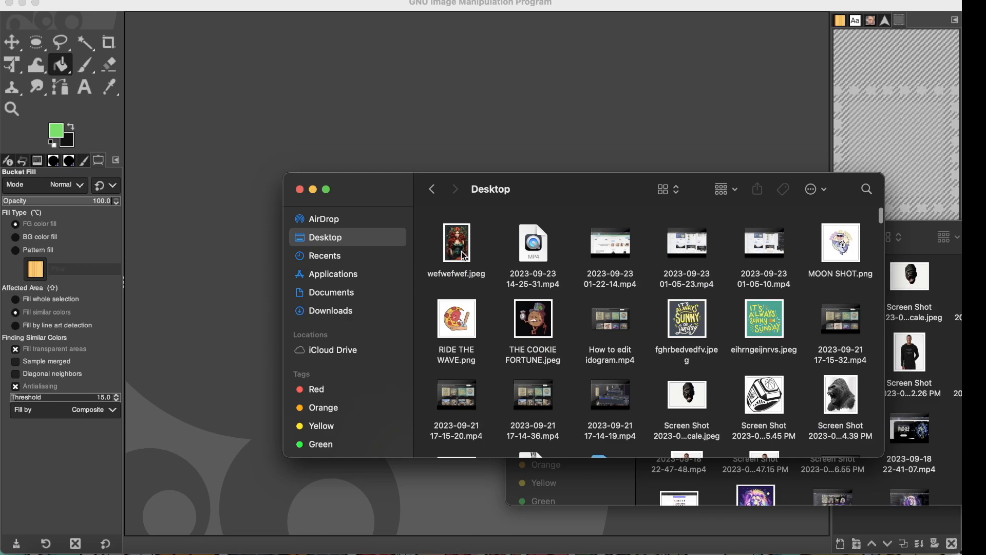
left_click_drag(456, 243, 400, 126)
- Open the original Default_T_shirt JPG and wefwefwef.jpeg side by side in Preview to compare them, and return to GIMP
left_click(324, 312)
double_click(455, 252)
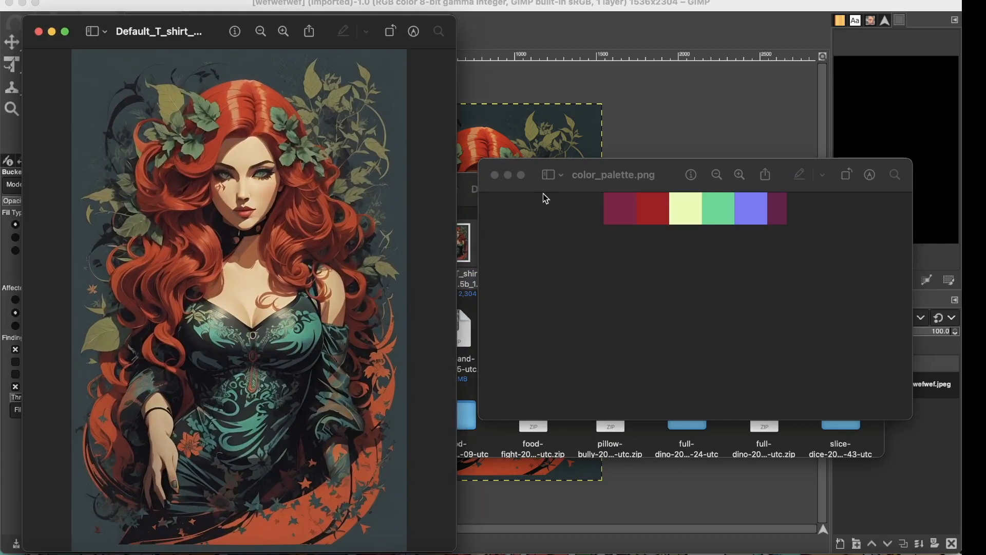
left_click(494, 175)
left_click(476, 209)
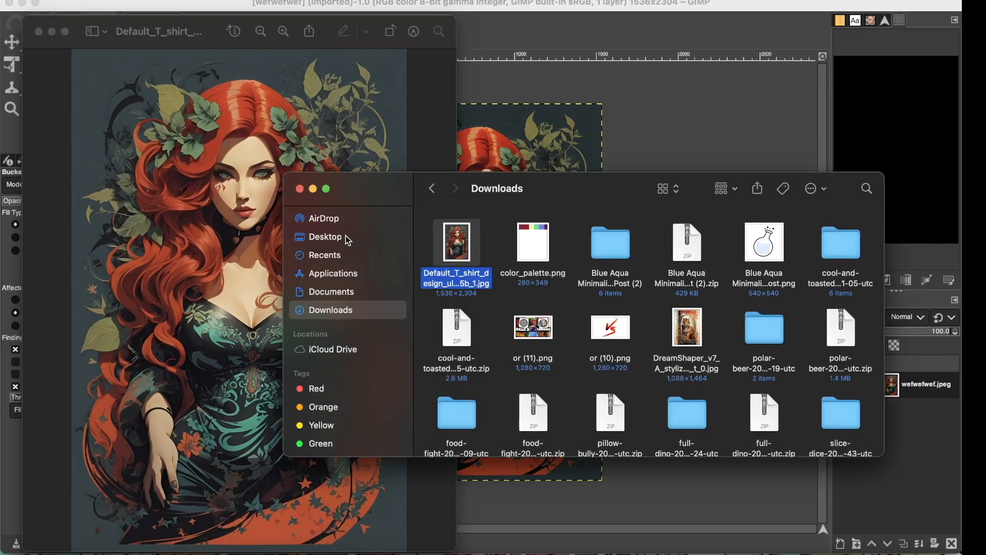
left_click(325, 237)
left_click(460, 246)
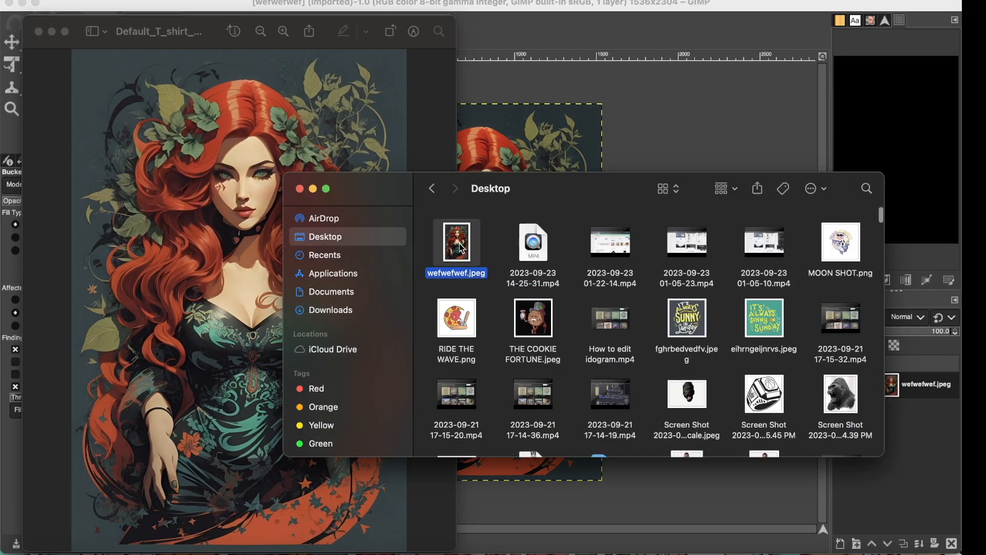
double_click(461, 249)
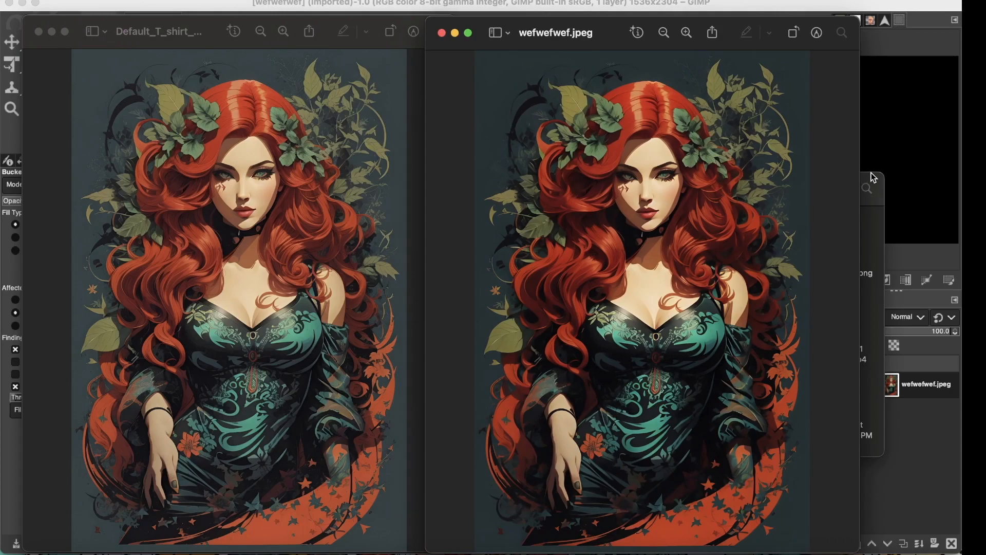
left_click(892, 167)
- Select the dark background around the figure with Fuzzy Select and add an alpha channel to the layer
left_click(86, 44)
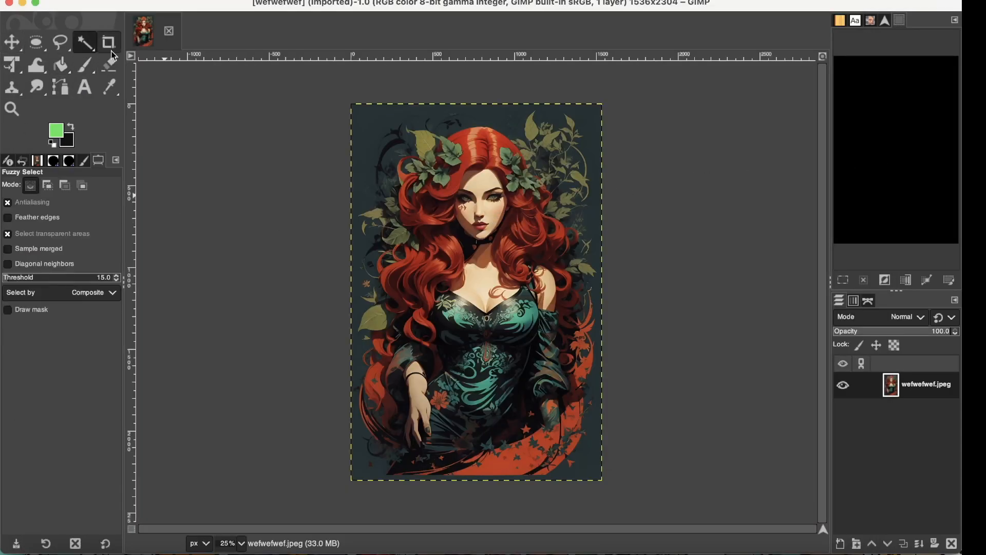
left_click(484, 114)
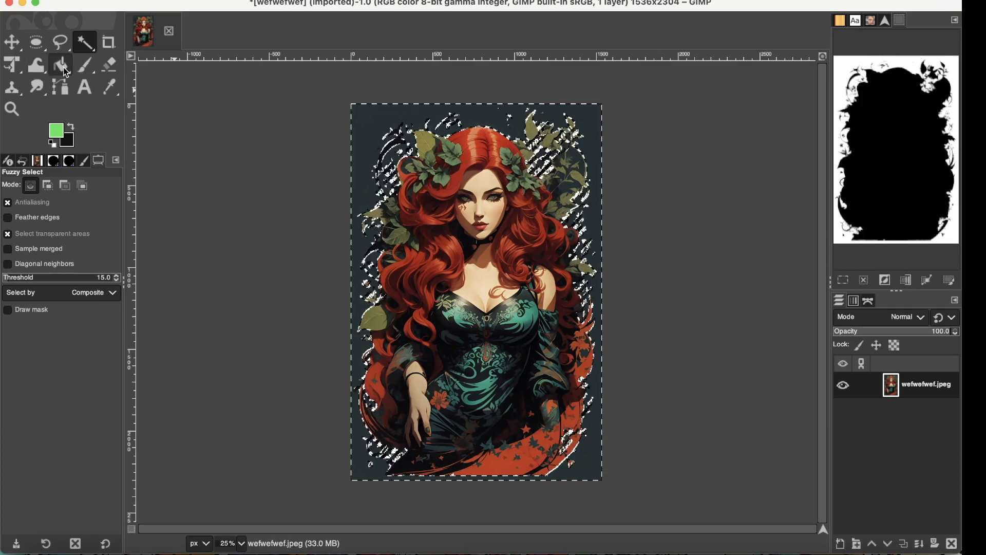
left_click(109, 64)
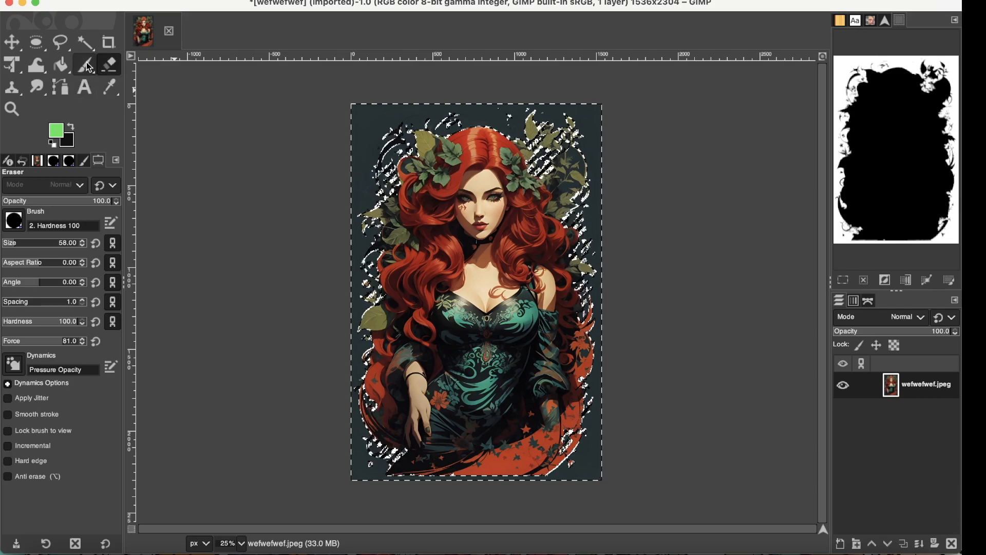
left_click(265, 1)
mouse_move(364, 119)
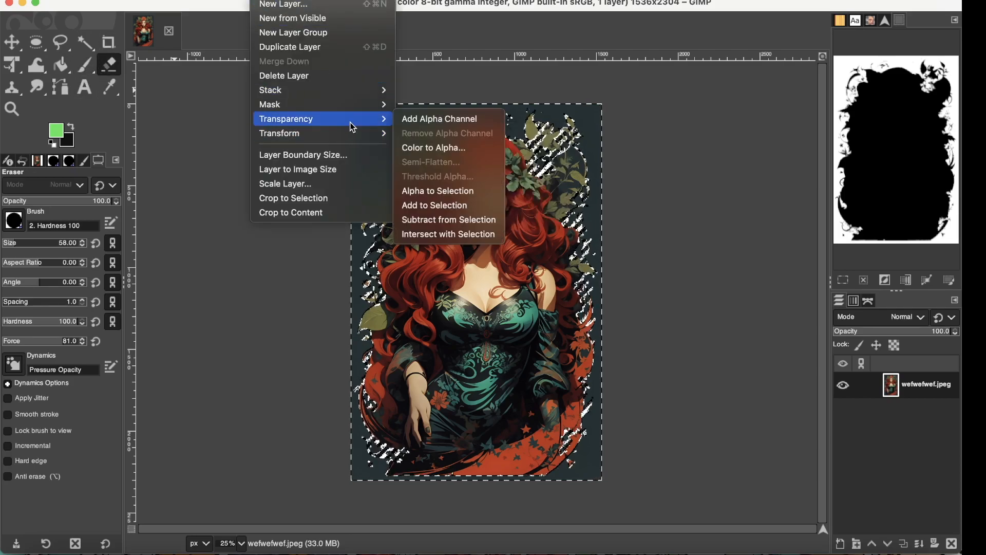
left_click(452, 119)
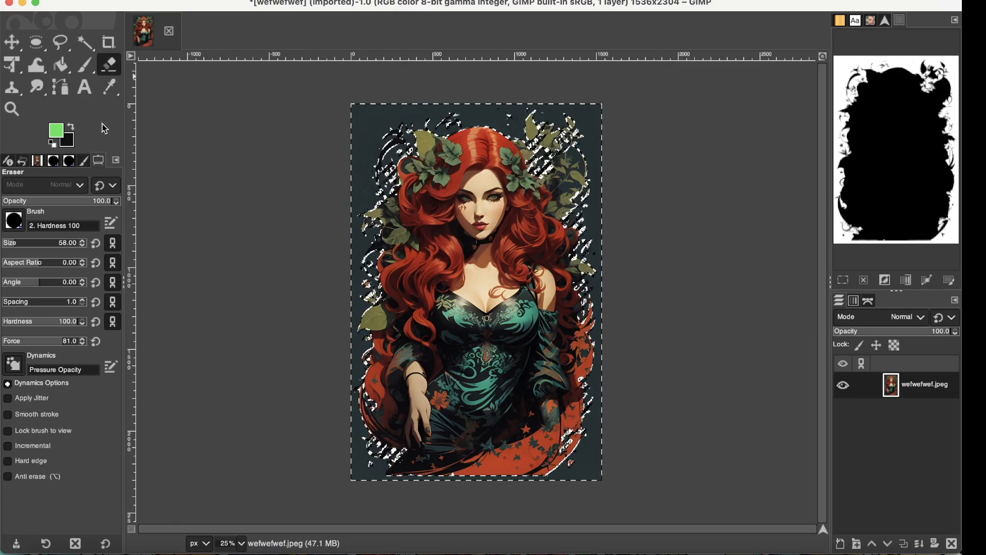
- Erase the selected background to transparency with the Eraser at size 326, and clear the selection
left_click_drag(19, 242, 40, 243)
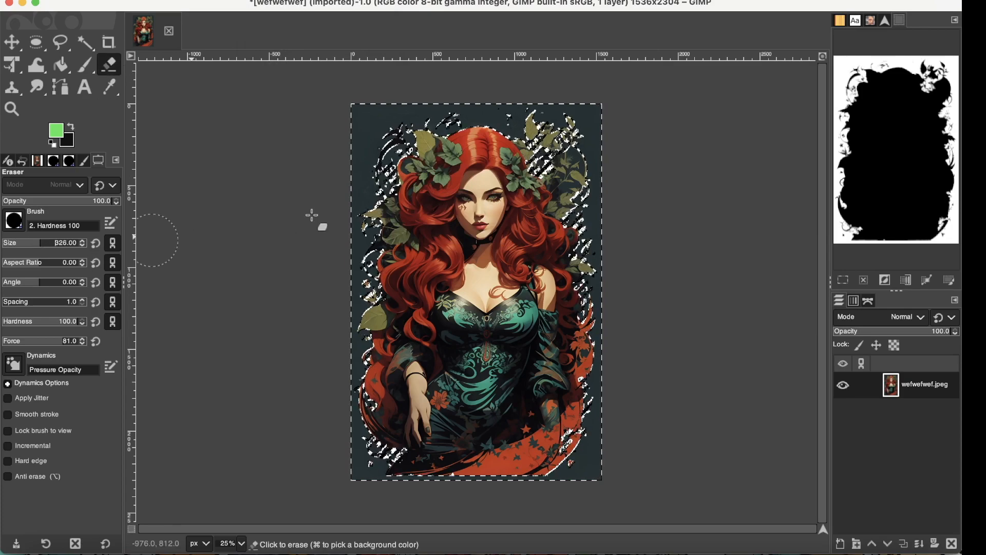
mouse_move(427, 127)
left_mouse_down()
mouse_move(376, 133)
mouse_move(594, 110)
mouse_move(590, 226)
mouse_move(611, 297)
mouse_move(609, 436)
mouse_move(565, 473)
mouse_move(411, 483)
mouse_move(353, 467)
mouse_move(352, 262)
mouse_move(372, 154)
mouse_move(383, 167)
mouse_move(348, 251)
mouse_move(345, 397)
mouse_move(577, 476)
mouse_move(585, 457)
left_mouse_up()
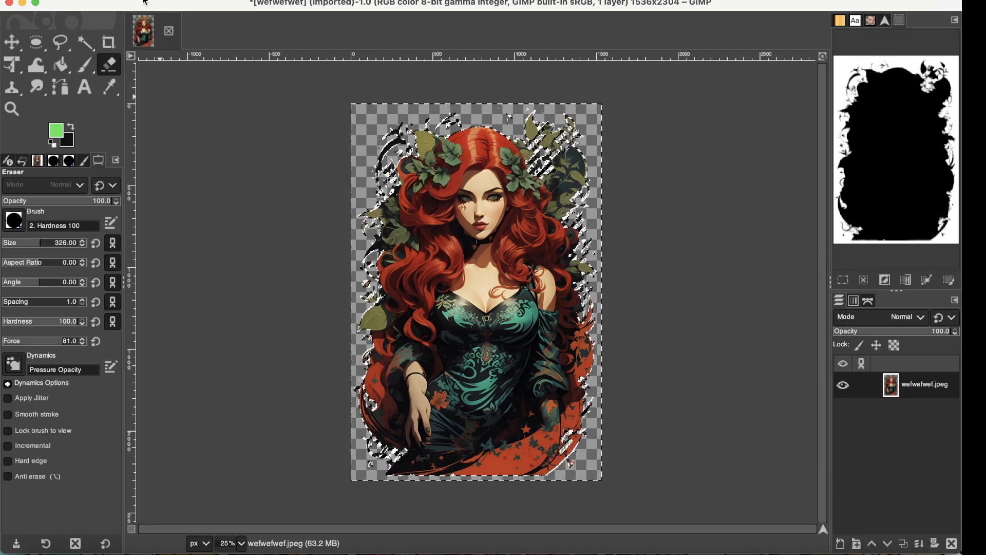
left_click(146, 0)
mouse_move(112, 0)
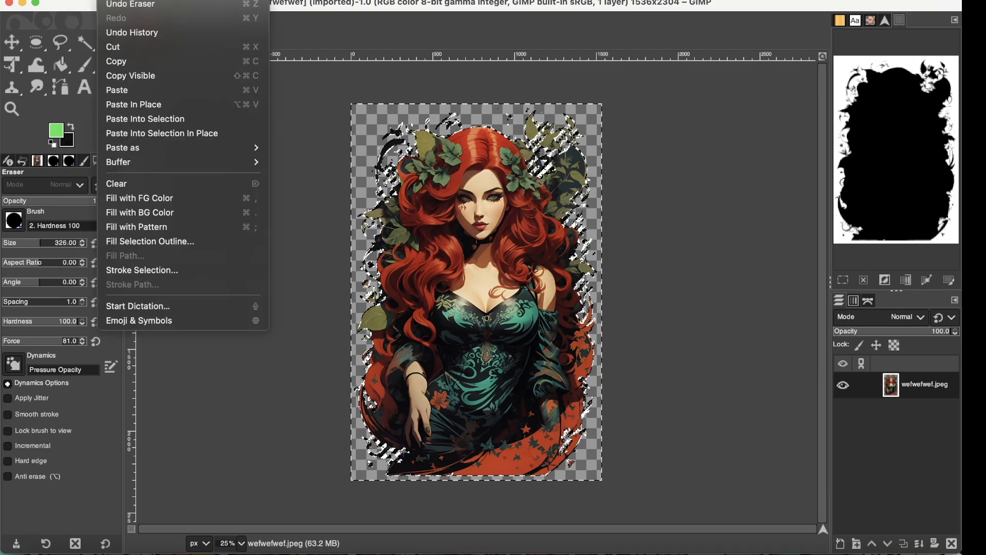
mouse_move(146, 0)
left_click(152, 19)
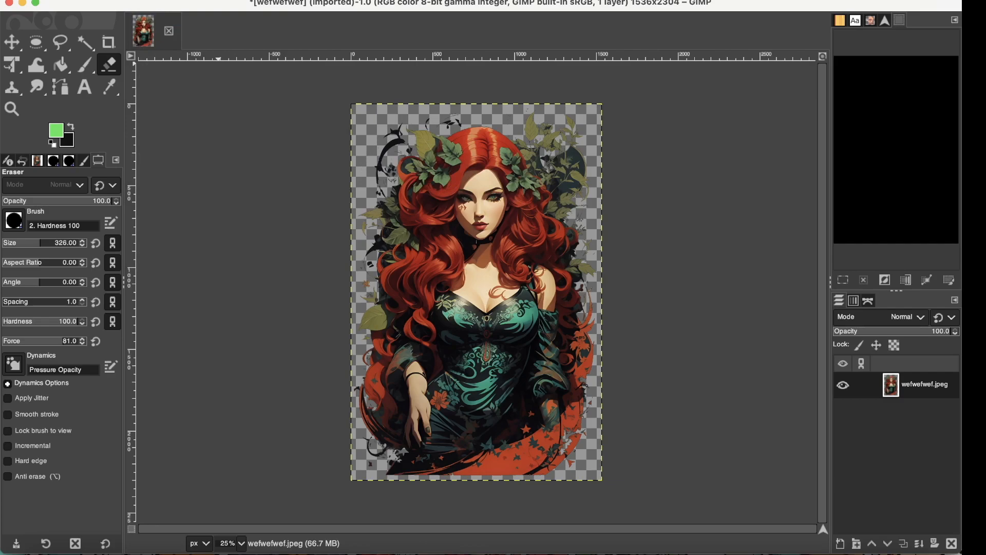
- Export the cut-out illustration to the Desktop as wefwefwef.png, keeping the default PNG options
left_click(80, 0)
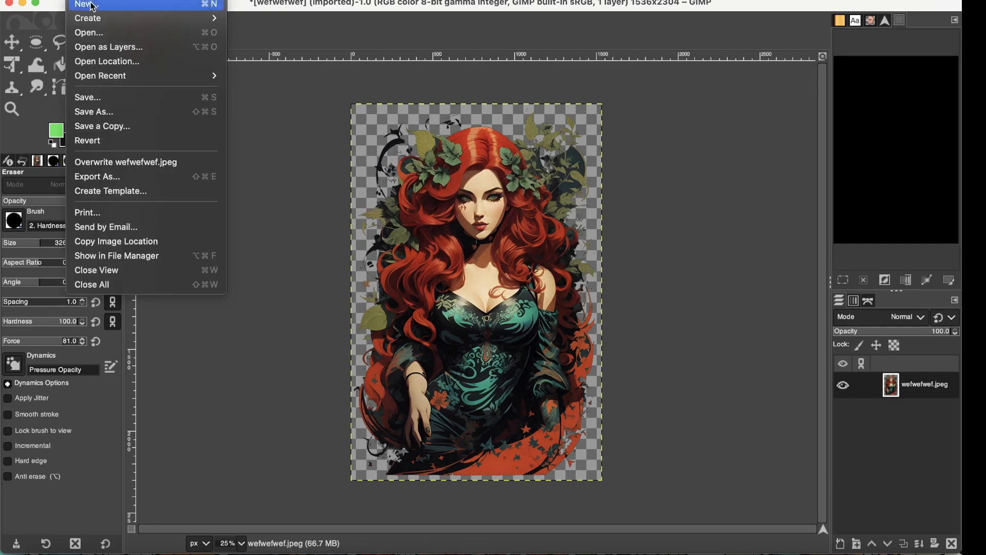
left_click(124, 181)
left_click(349, 26)
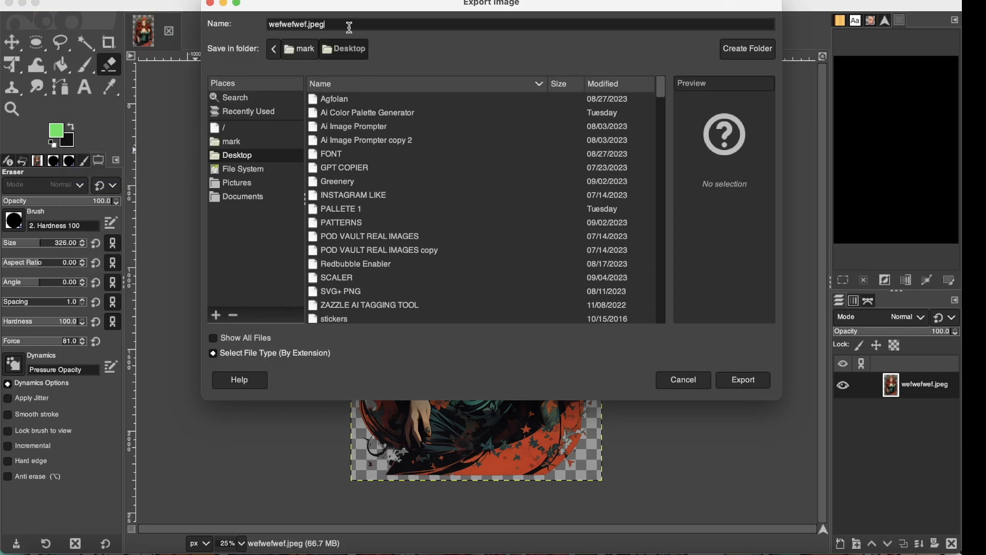
key("BackSpace")
type("p")
left_click(751, 385)
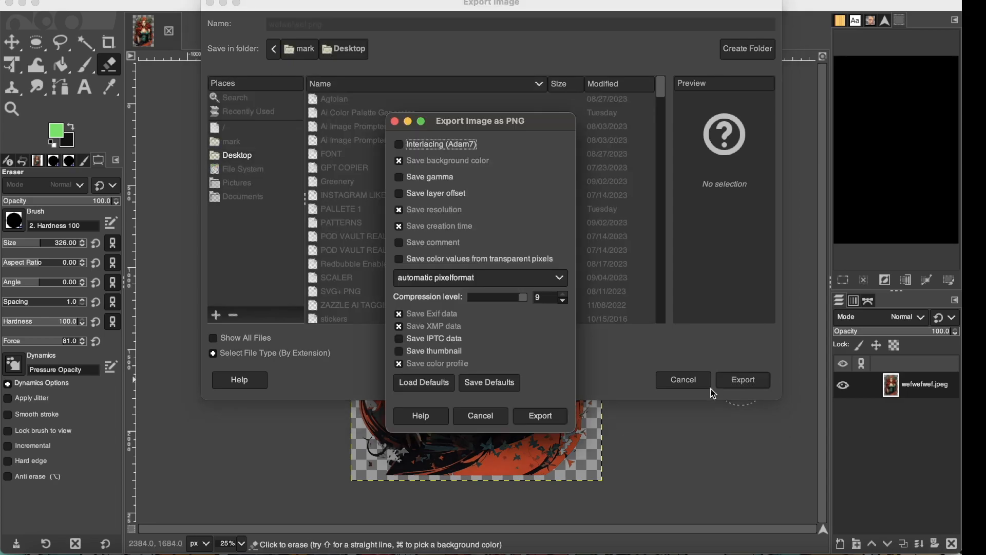
left_click(541, 423)
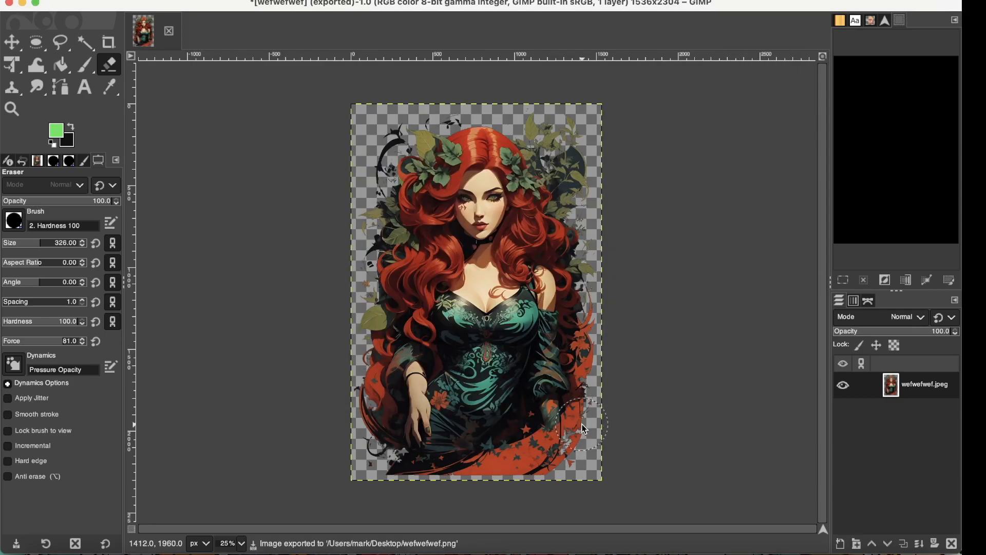
- Quit GIMP discarding the unsaved changes, and quit the image viewer to return to Luminar Neo
left_click(8, 4)
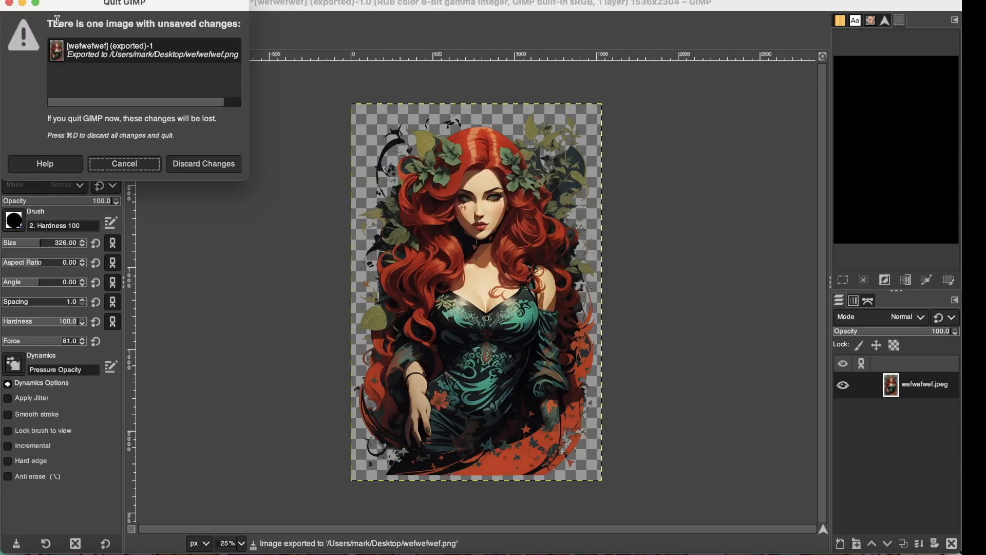
left_click(204, 160)
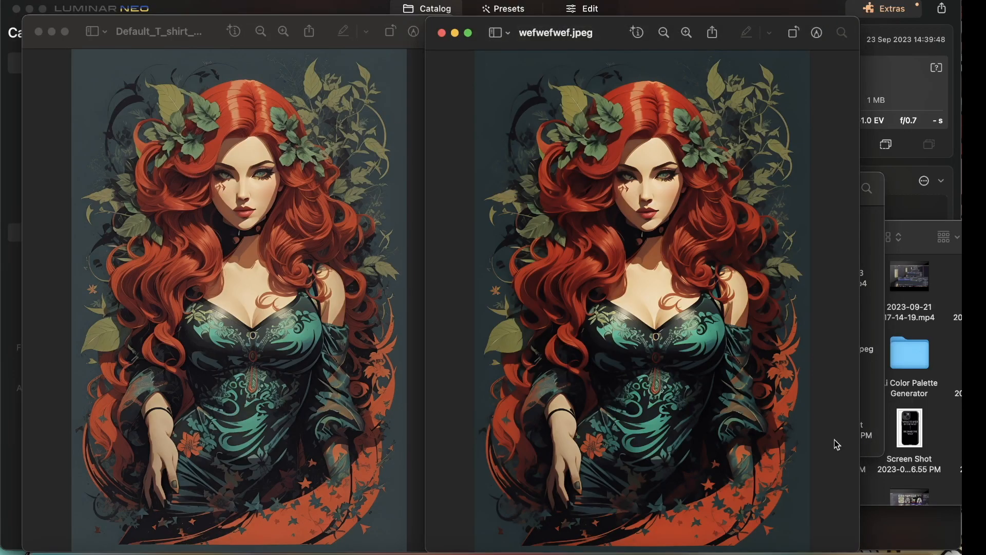
key("super+q")
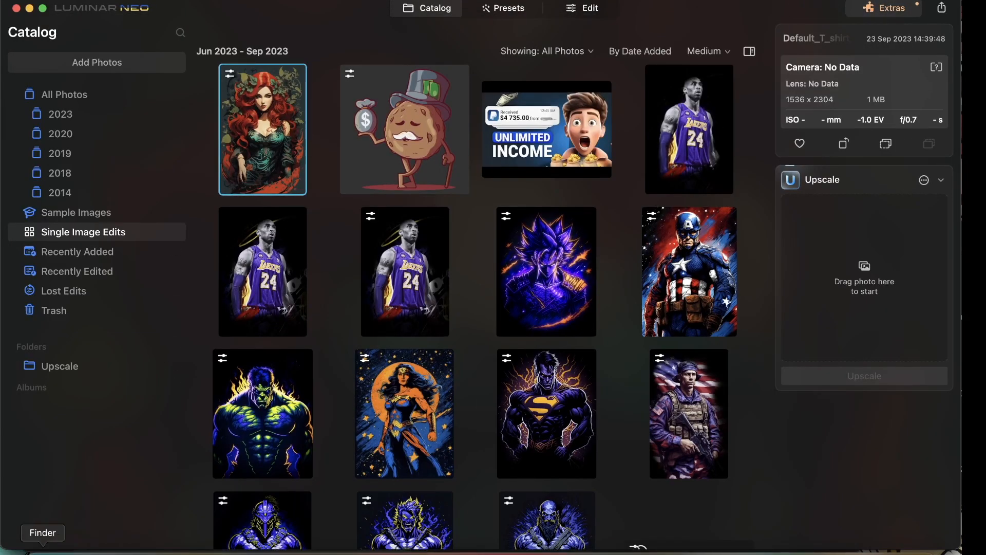
- Load wefwefwef.png from the Desktop into Luminar Neo and open it for editing
left_click(42, 549)
left_click_drag(445, 251, 477, 167)
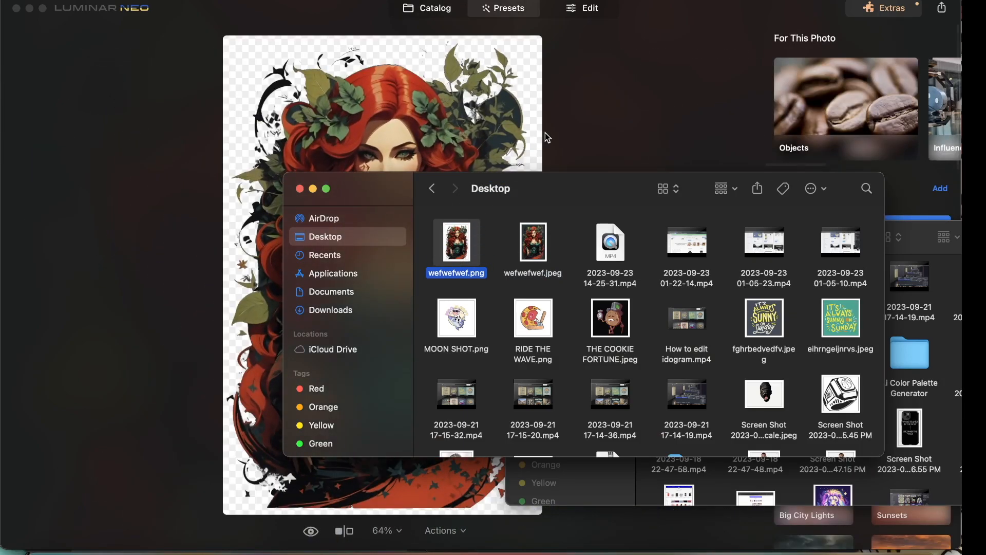
left_click(546, 138)
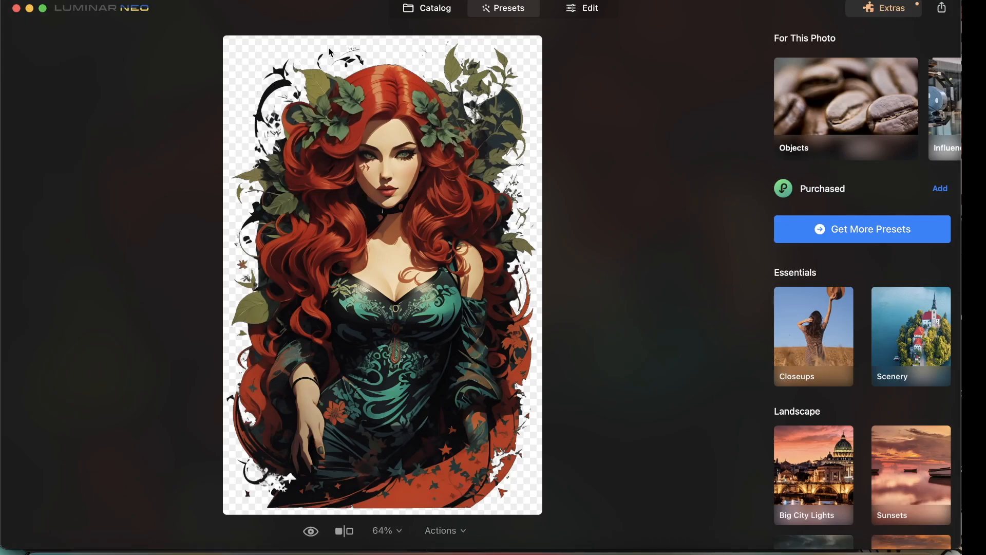
left_click(573, 9)
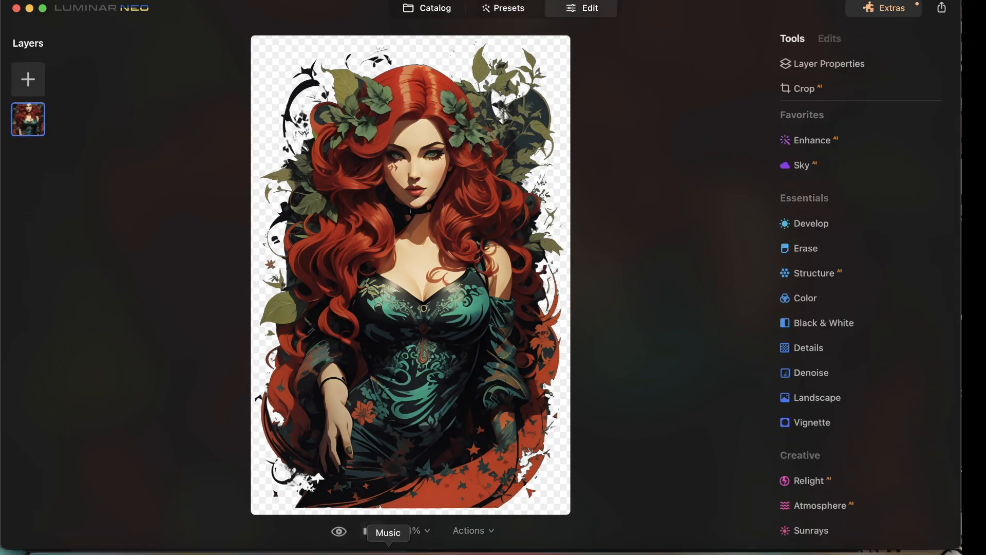
- Examine the black fragments and cut-out edges above the hair at 600% zoom
left_click(415, 530)
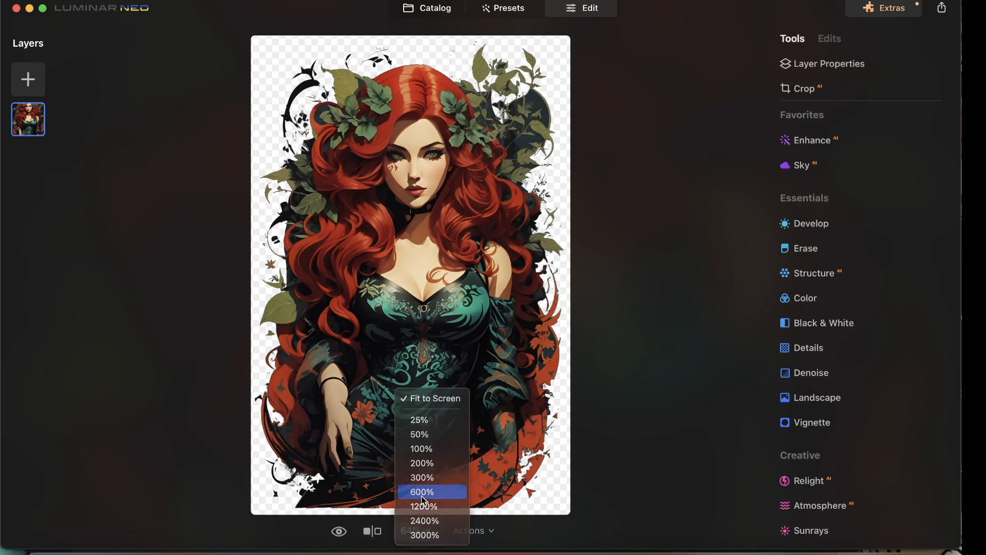
left_click(422, 492)
left_click_drag(512, 447, 471, 160)
scroll(471, 160, "up", 15)
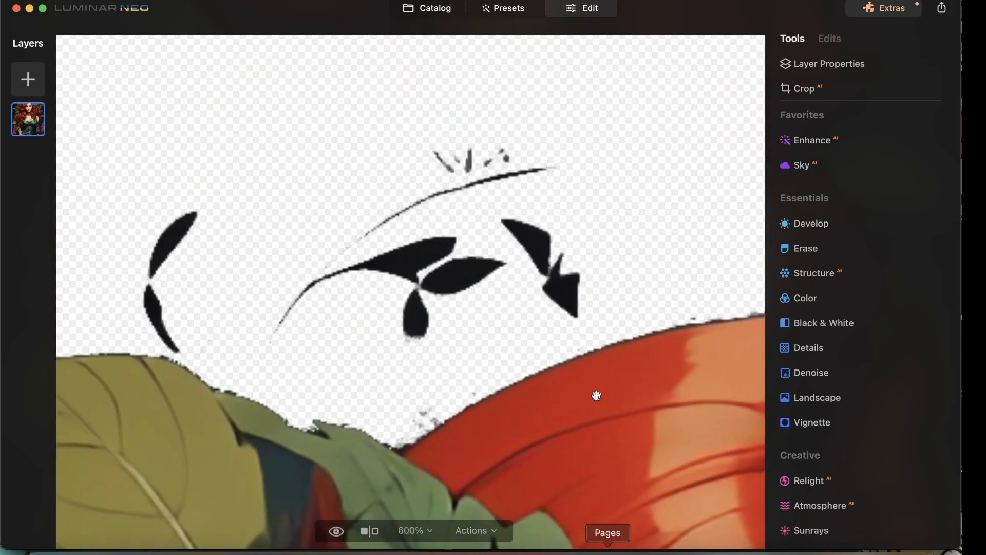
left_click_drag(596, 395, 610, 397)
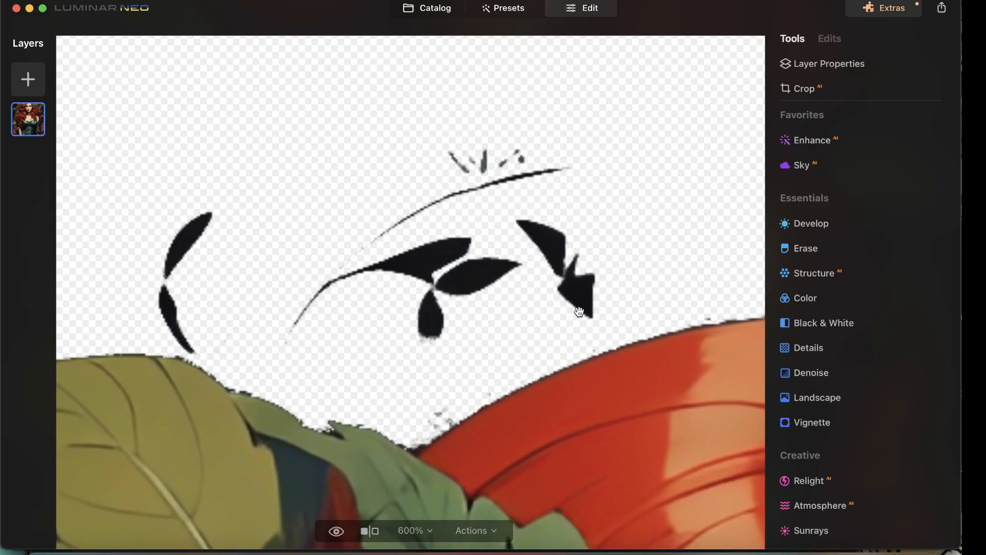
scroll(579, 311, "down", 1)
scroll(580, 309, "up", 1)
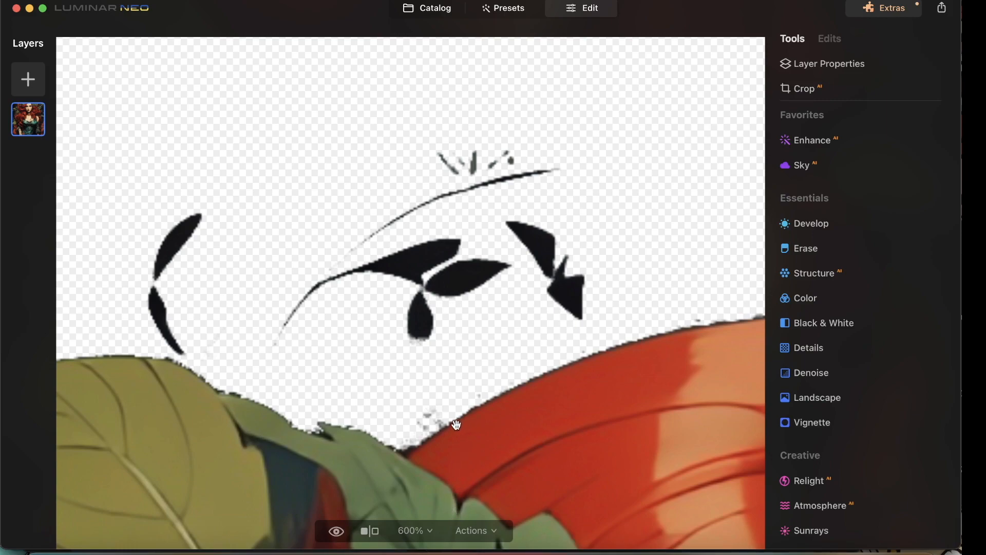
- Try to remove the rightmost black leaf fragment above the hair using the Erase tool at size 20
left_click(790, 246)
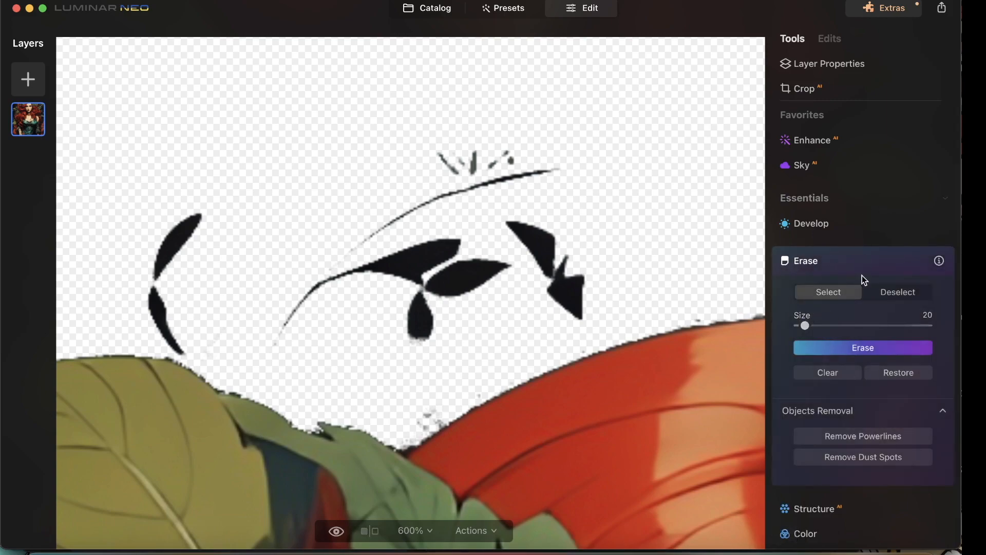
left_click(859, 352)
mouse_move(554, 294)
left_mouse_down()
mouse_move(574, 289)
mouse_move(575, 276)
mouse_move(513, 220)
left_mouse_up()
left_click(883, 354)
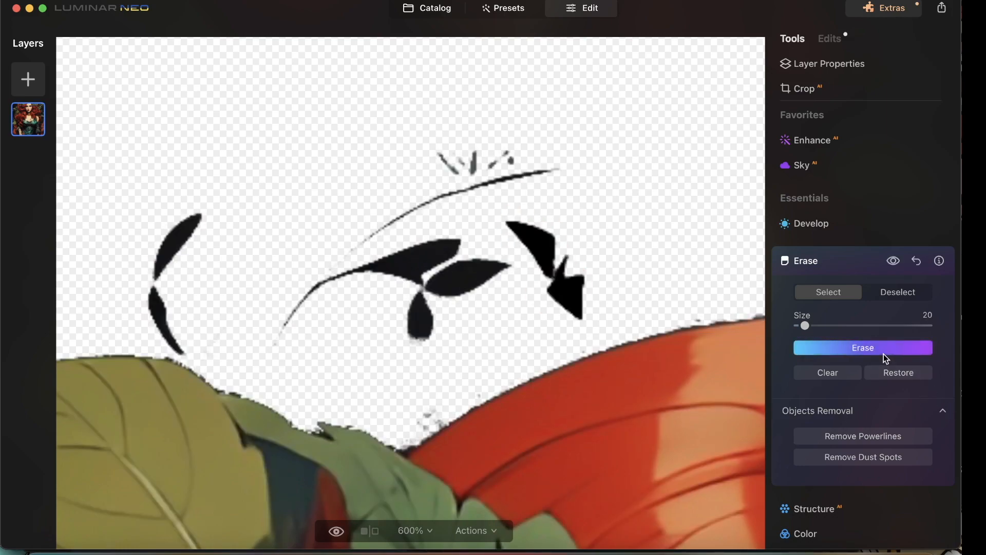
mouse_move(591, 319)
left_mouse_down()
mouse_move(595, 299)
mouse_move(577, 275)
mouse_move(515, 227)
mouse_move(519, 235)
left_mouse_up()
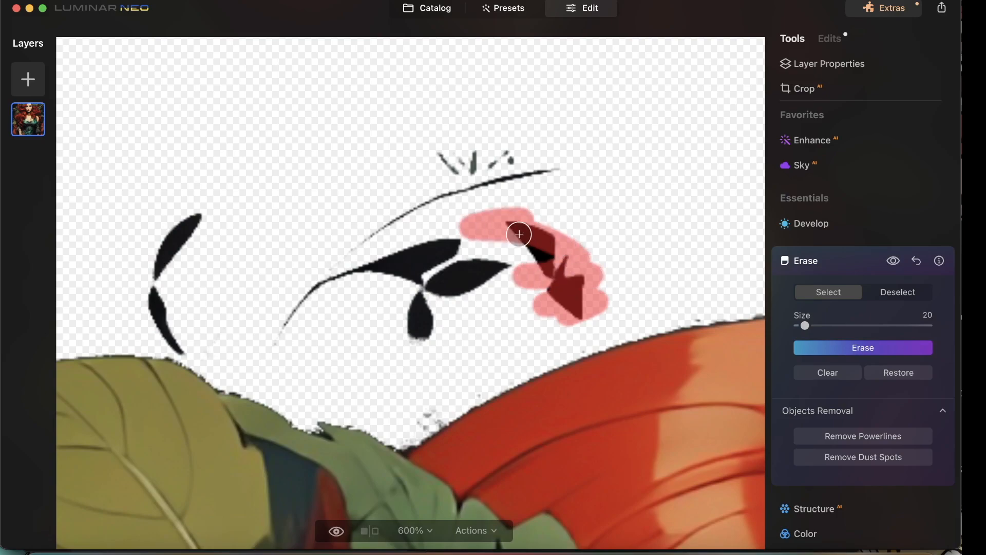
left_click(838, 347)
- Examine the cut-out illustration at 100% zoom for remaining background fragments
scroll(537, 467, "down", 8)
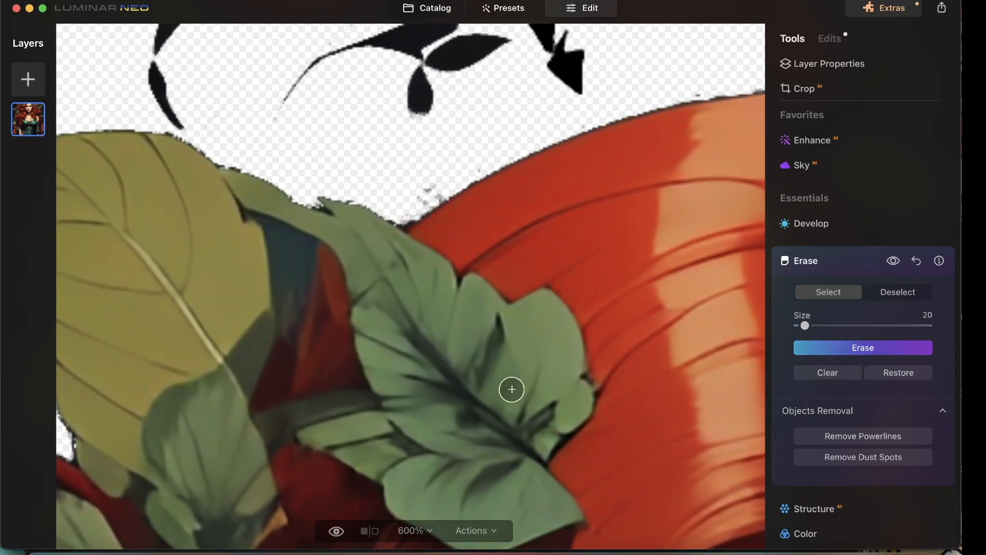
left_click(416, 529)
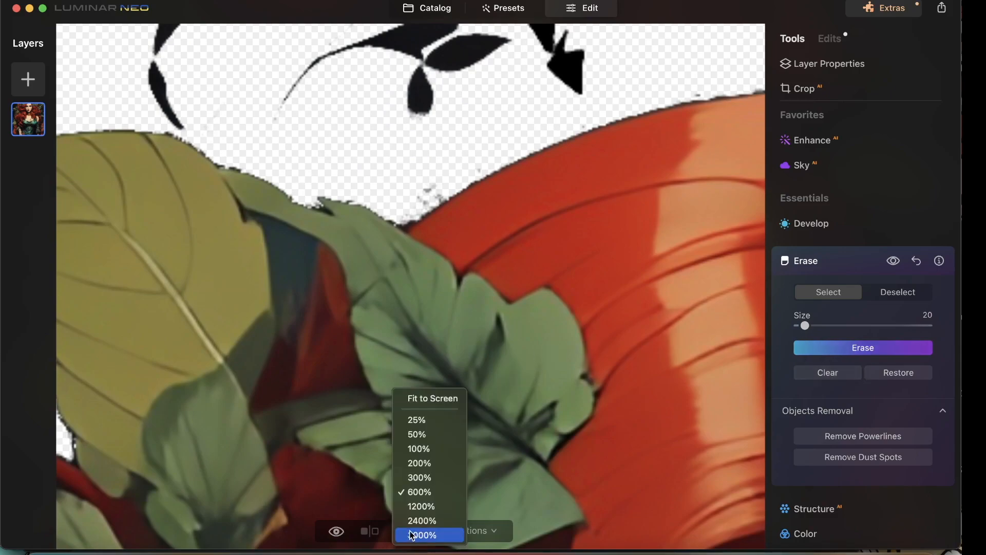
left_click(420, 447)
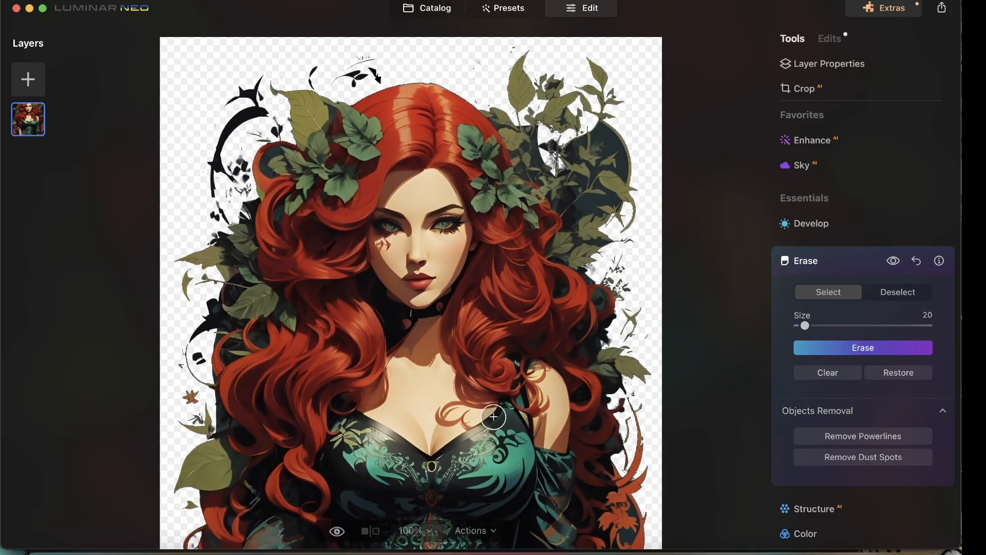
scroll(501, 431, "down", 8)
scroll(491, 433, "up", 10)
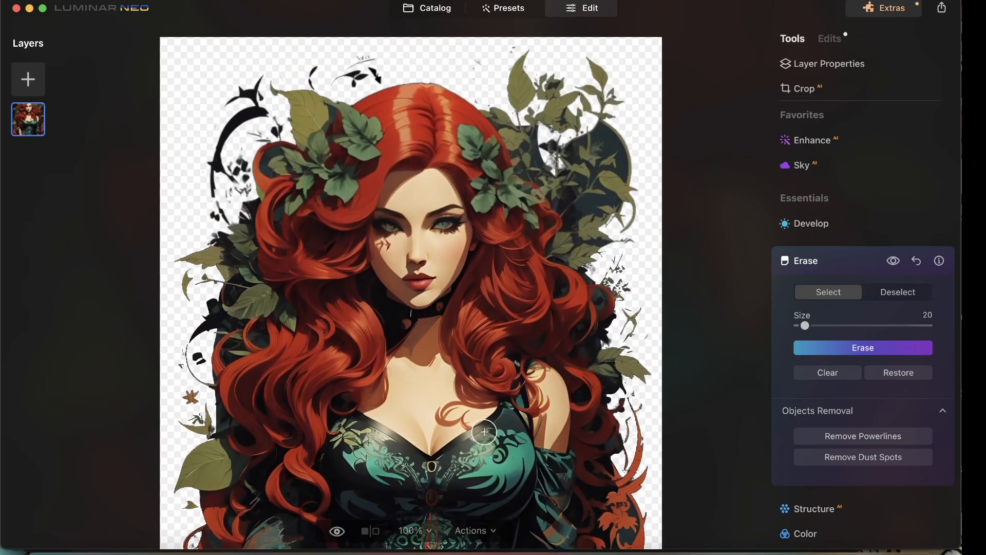
- Set the Enhance AI Accent of the cut-out illustration to 33
left_click(809, 144)
left_click_drag(811, 221, 833, 228)
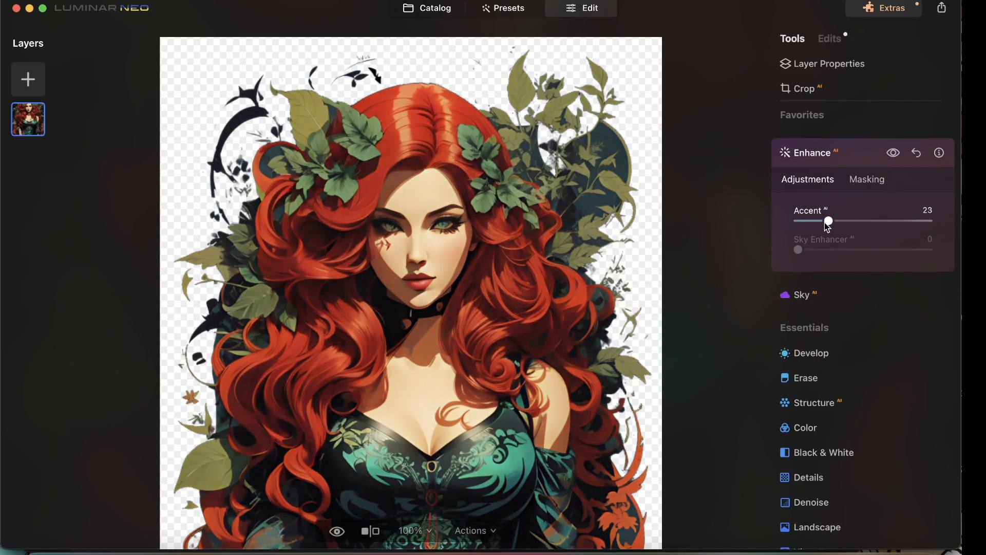
double_click(830, 222)
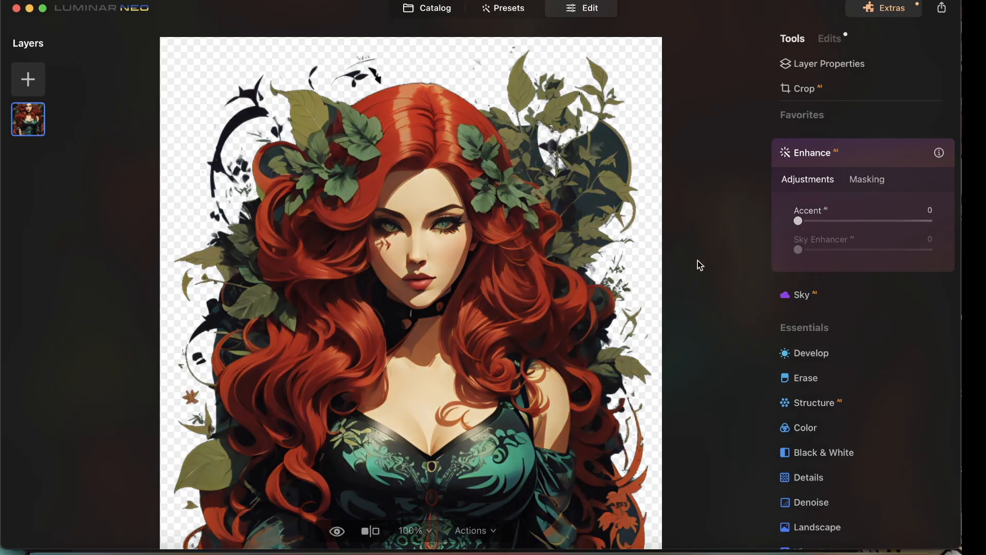
scroll(547, 255, "down", 10)
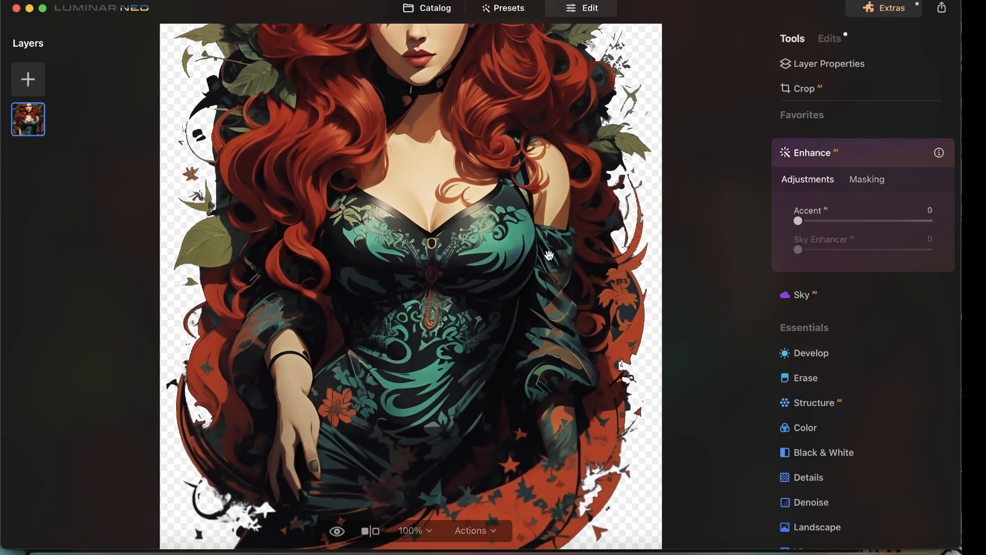
scroll(549, 255, "up", 10)
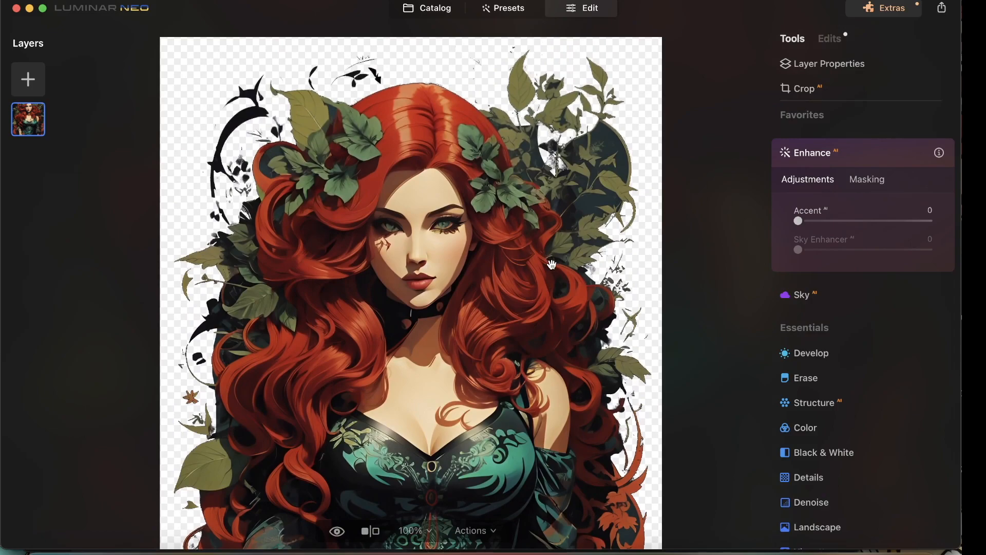
scroll(535, 253, "down", 10)
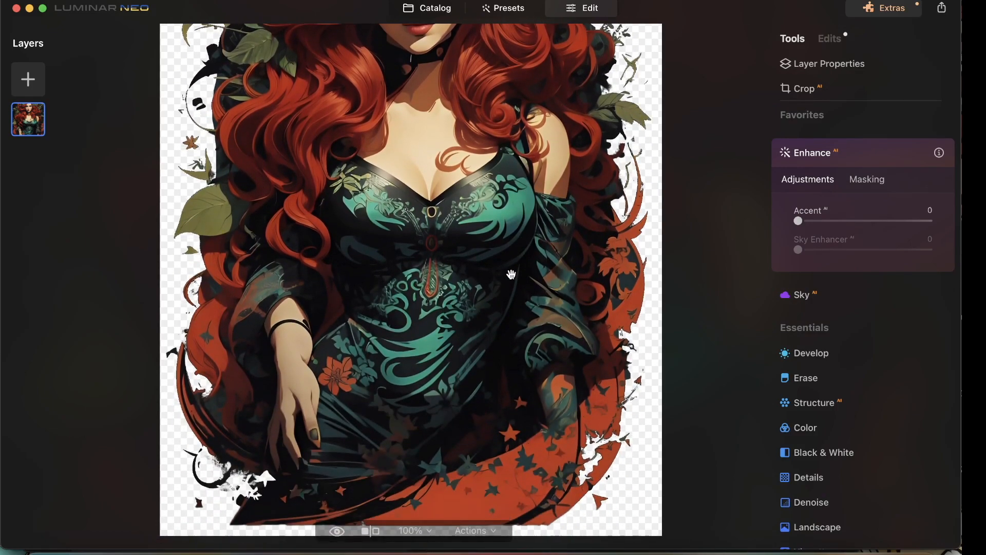
scroll(511, 275, "up", 10)
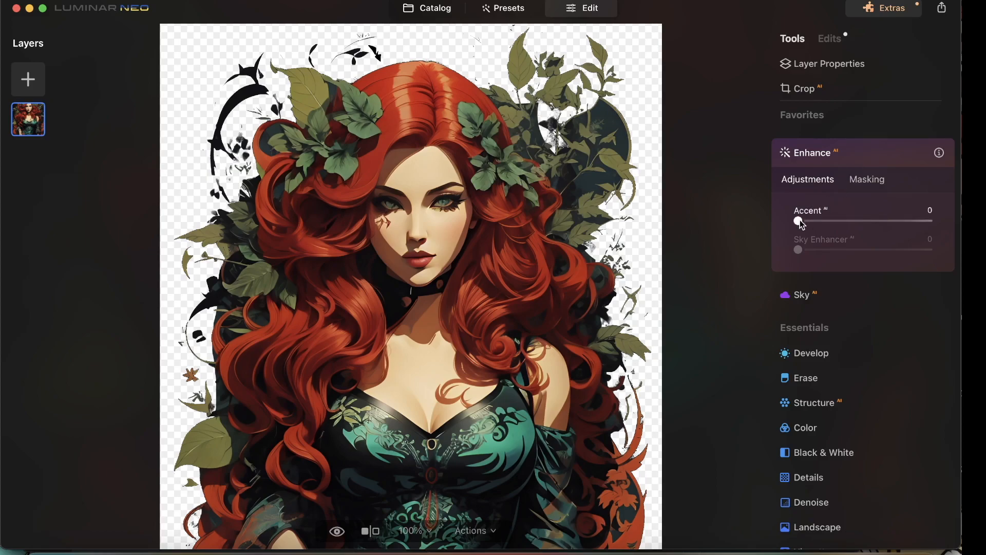
mouse_move(798, 222)
left_mouse_down()
mouse_move(821, 221)
mouse_move(789, 222)
left_mouse_up()
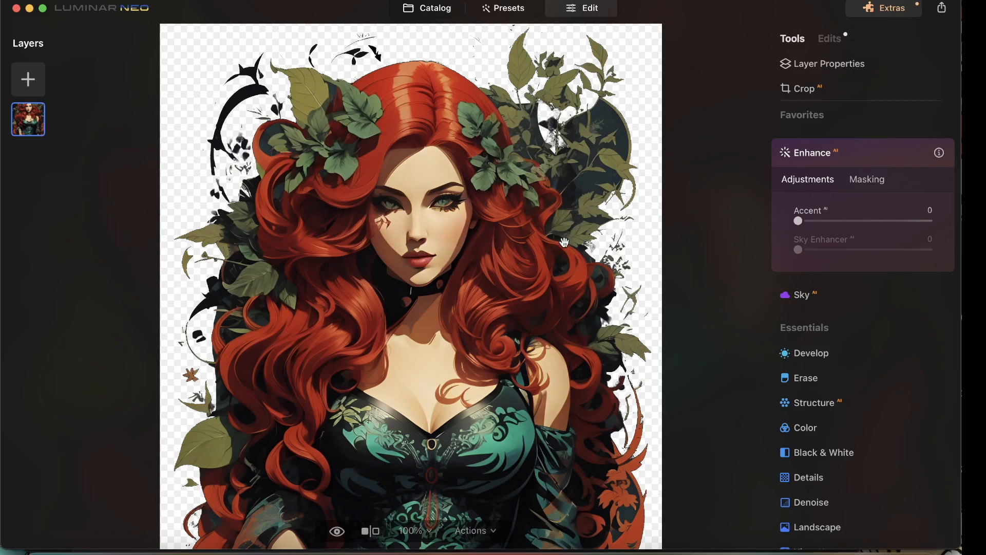
left_click_drag(801, 220, 842, 221)
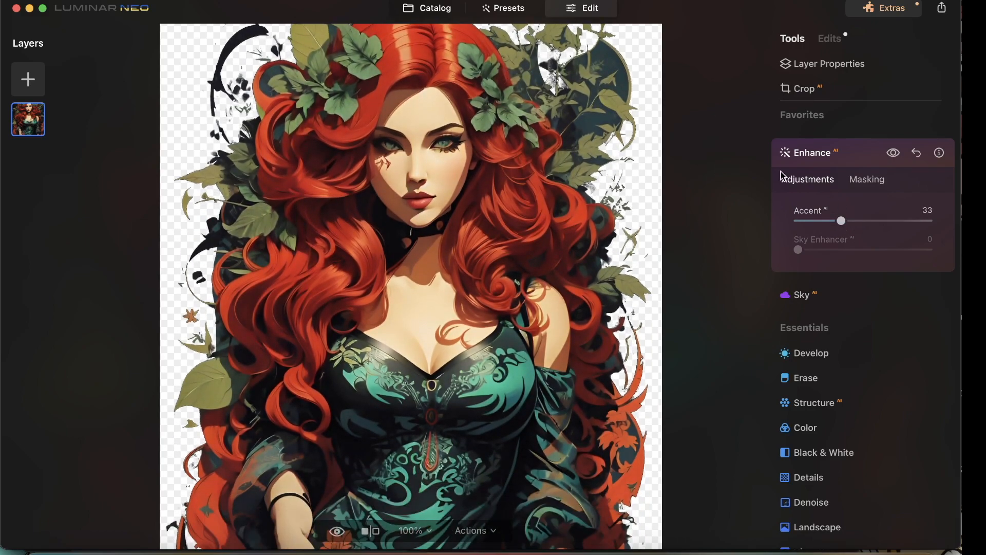
- Apply Film Grain to the illustration at an amount of 100, judging the effect on the face at 200% zoom
scroll(842, 375, "down", 6)
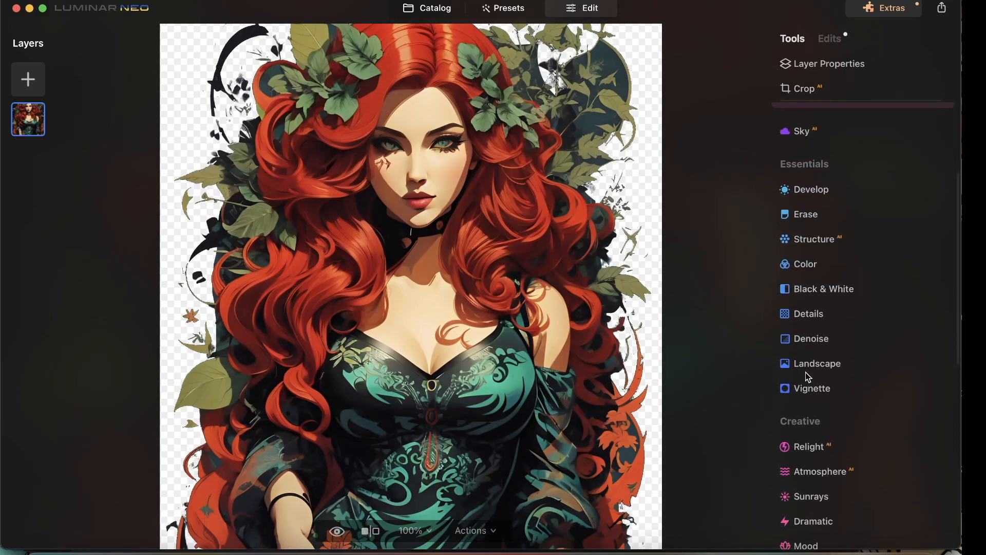
scroll(820, 381, "down", 8)
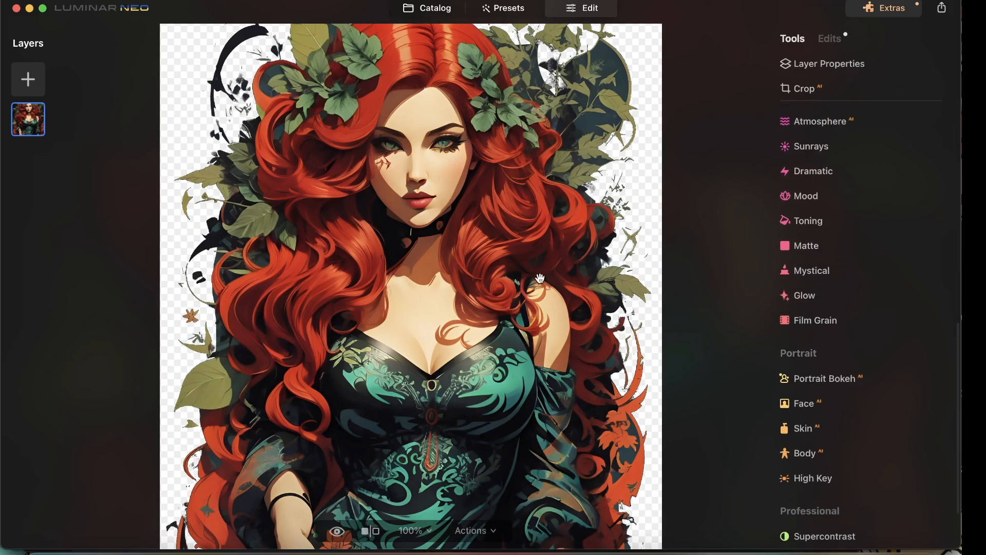
left_click(415, 530)
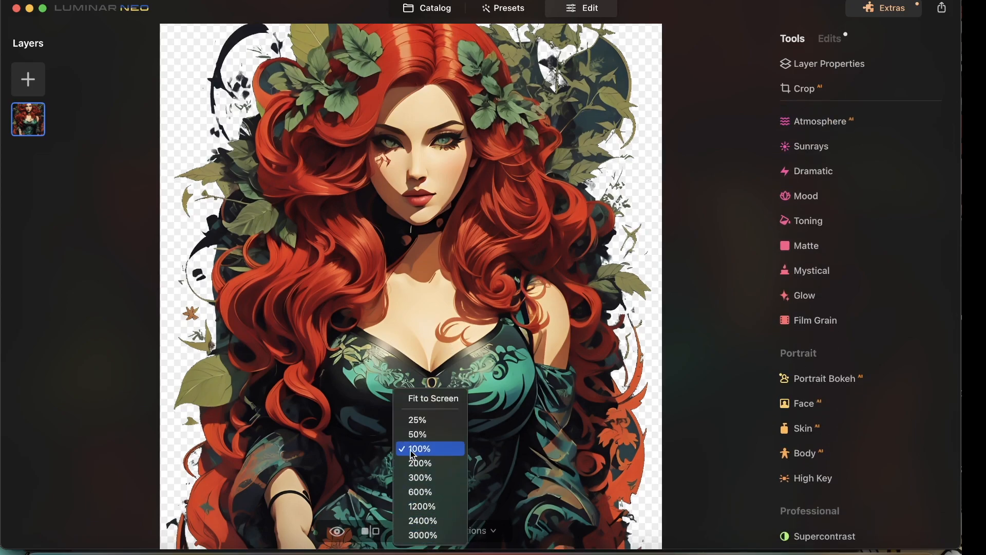
left_click(415, 428)
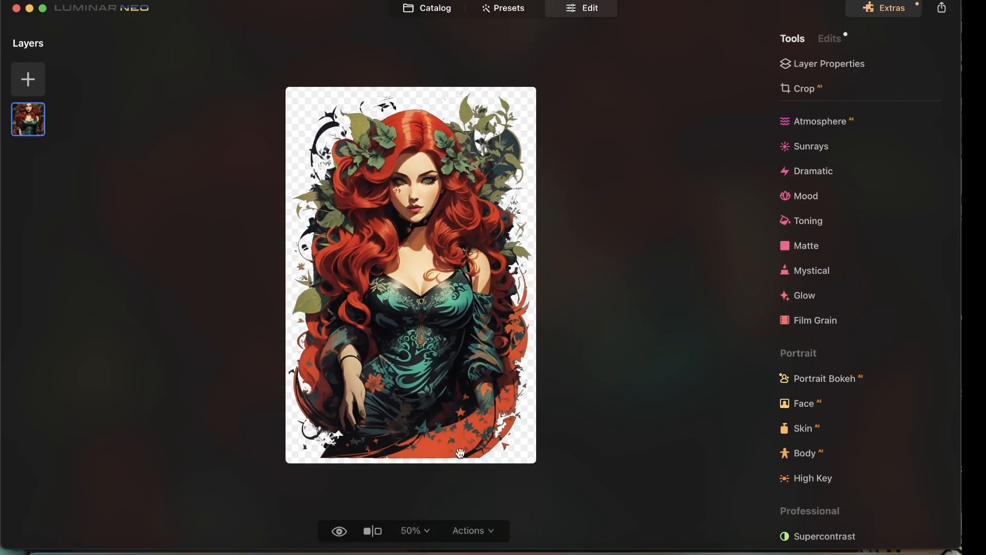
left_click(412, 530)
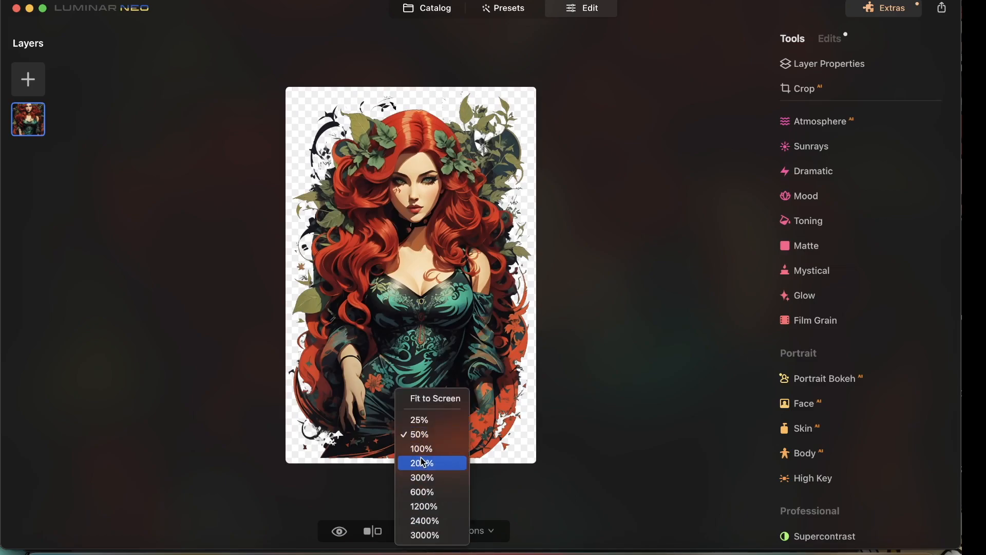
left_click(422, 463)
scroll(413, 412, "up", 5)
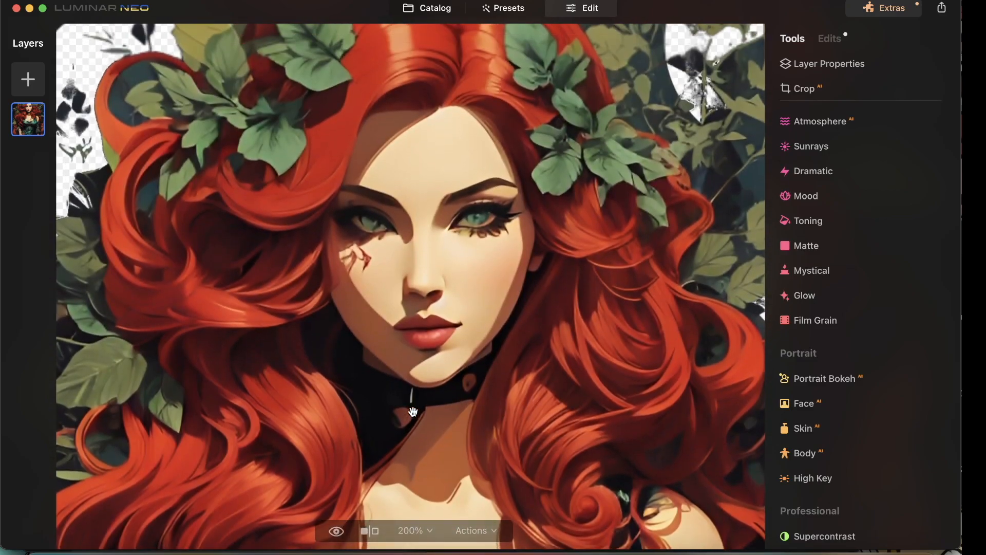
left_click(795, 322)
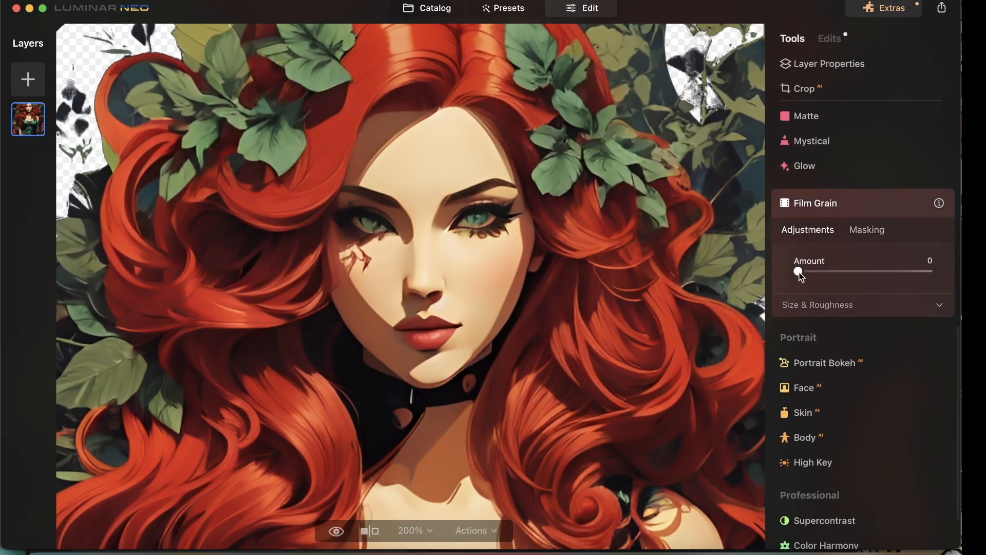
left_click_drag(819, 275, 889, 269)
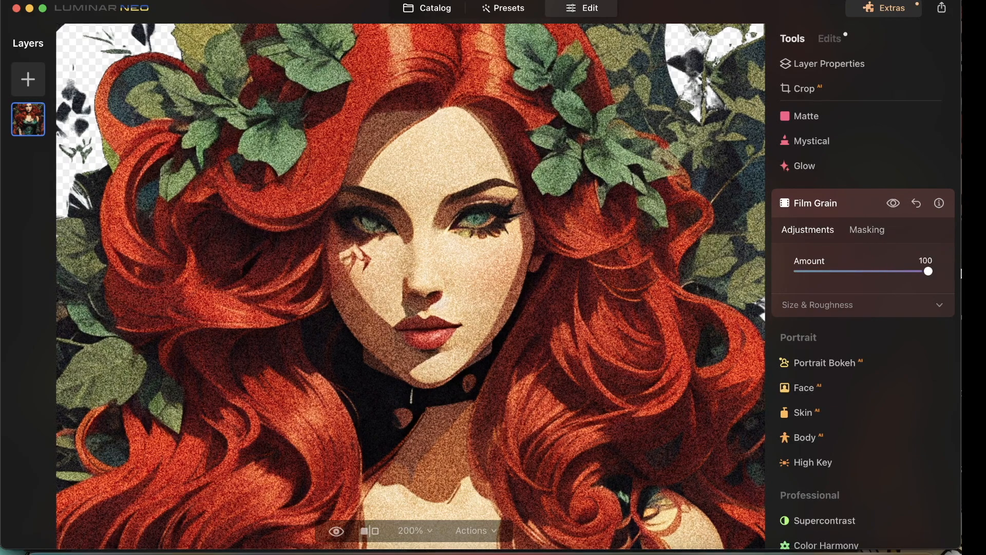
mouse_move(956, 284)
left_mouse_down()
mouse_move(768, 280)
mouse_move(959, 271)
left_mouse_up()
- Reduce the Film Grain amount to 77 and check the grain at 50% and 200% zoom
left_click(409, 534)
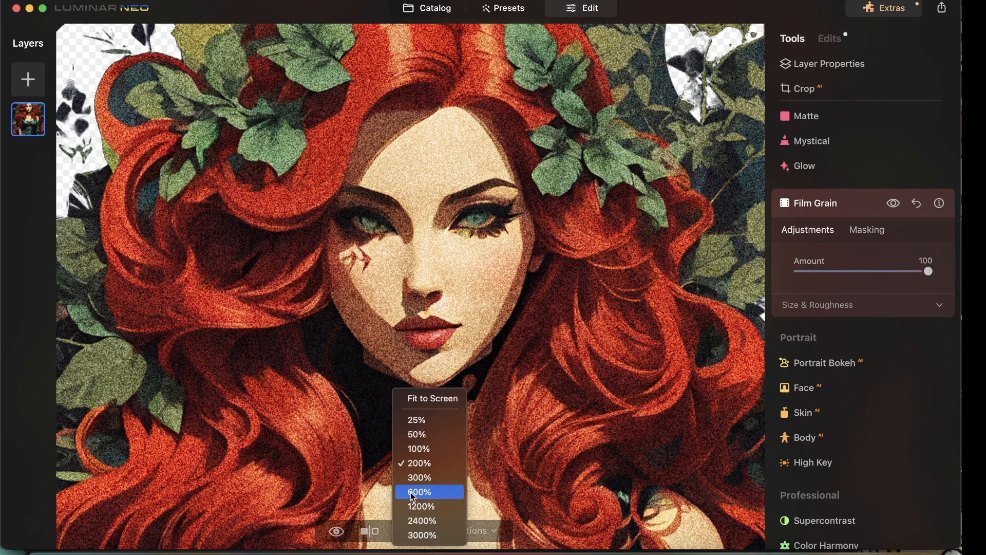
left_click(414, 435)
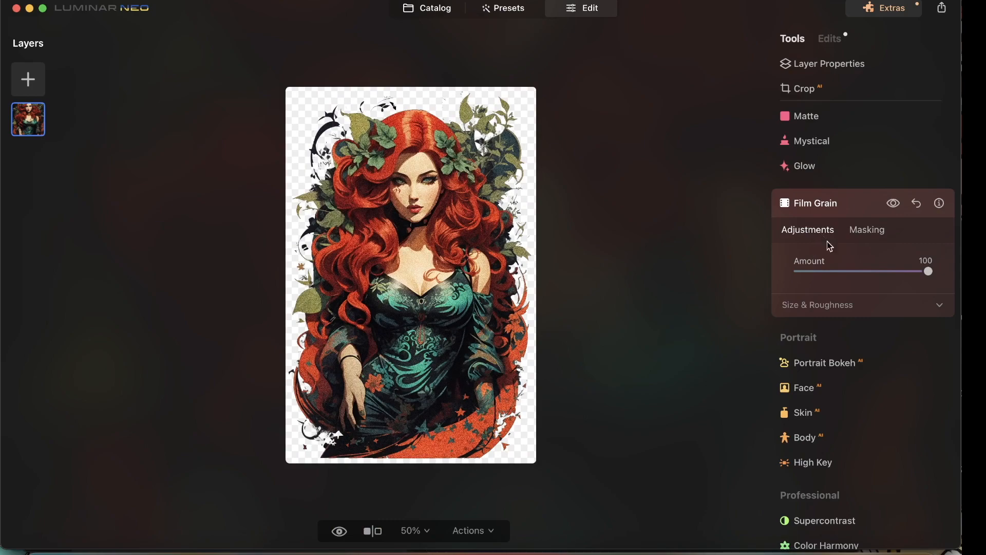
mouse_move(883, 279)
left_mouse_down()
mouse_move(863, 277)
mouse_move(895, 280)
left_mouse_up()
left_click_drag(880, 272, 897, 270)
left_click_drag(917, 282, 903, 281)
left_click(411, 523)
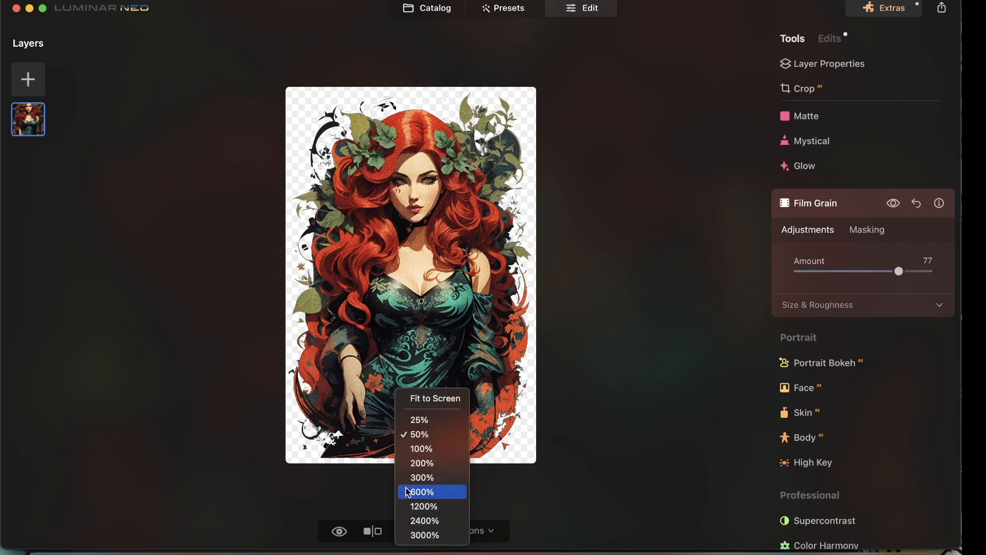
left_click(424, 464)
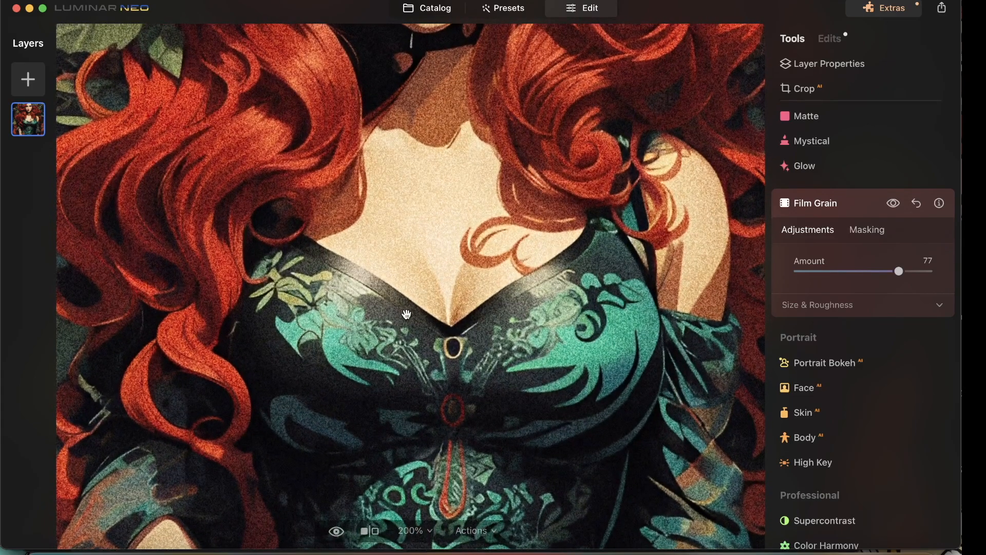
scroll(444, 204, "up", 5)
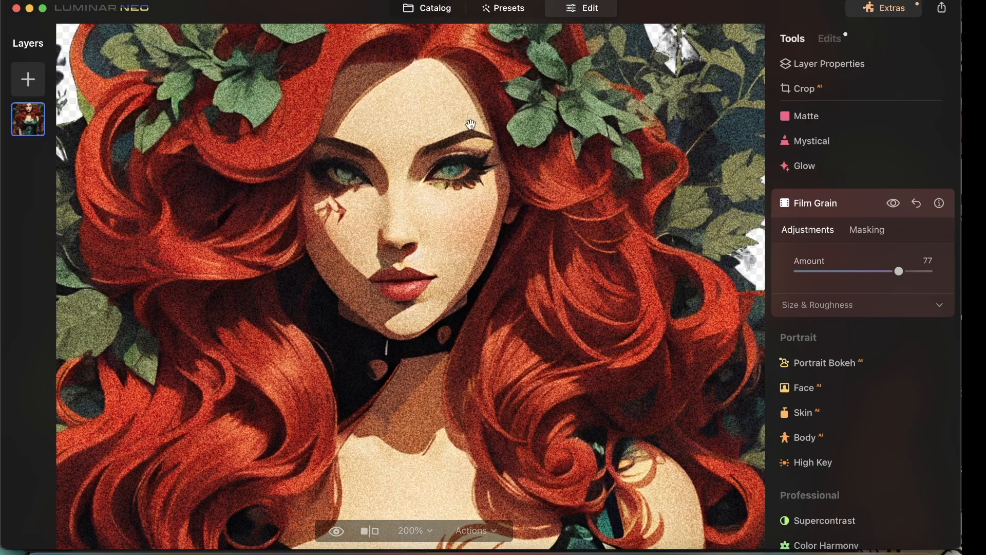
- Open the Glow adjustment and set its type to Glow with the illustration at 100% zoom
left_click(820, 167)
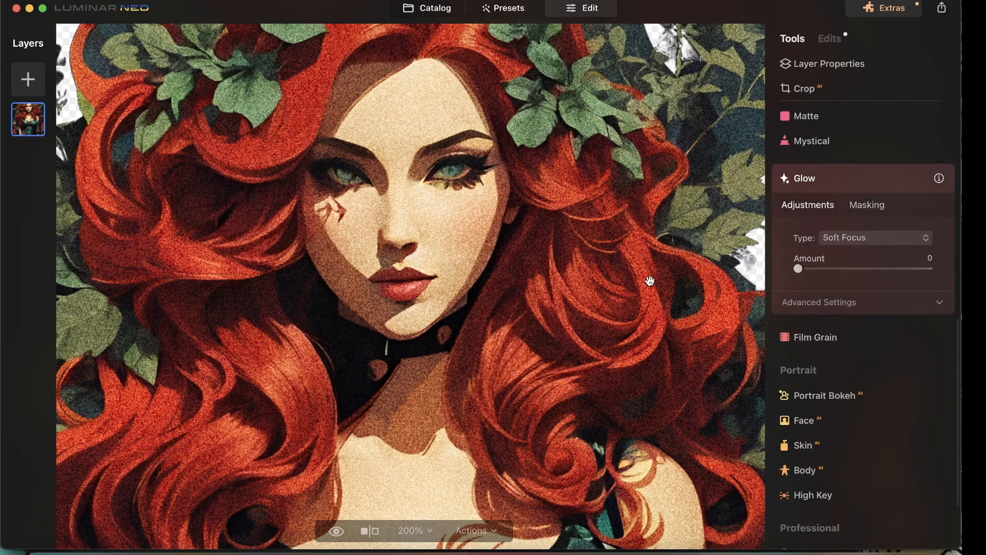
scroll(609, 313, "down", 3)
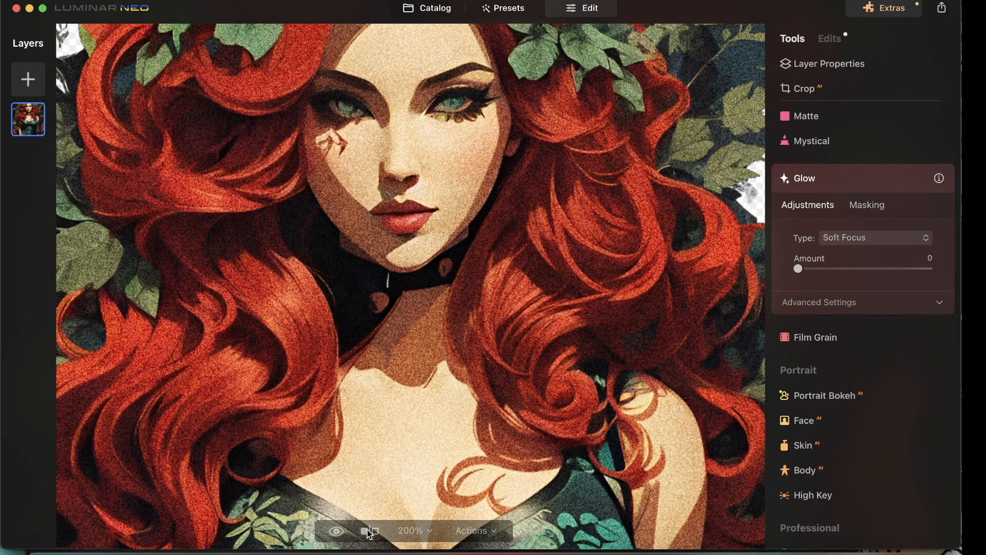
scroll(454, 333, "down", 5)
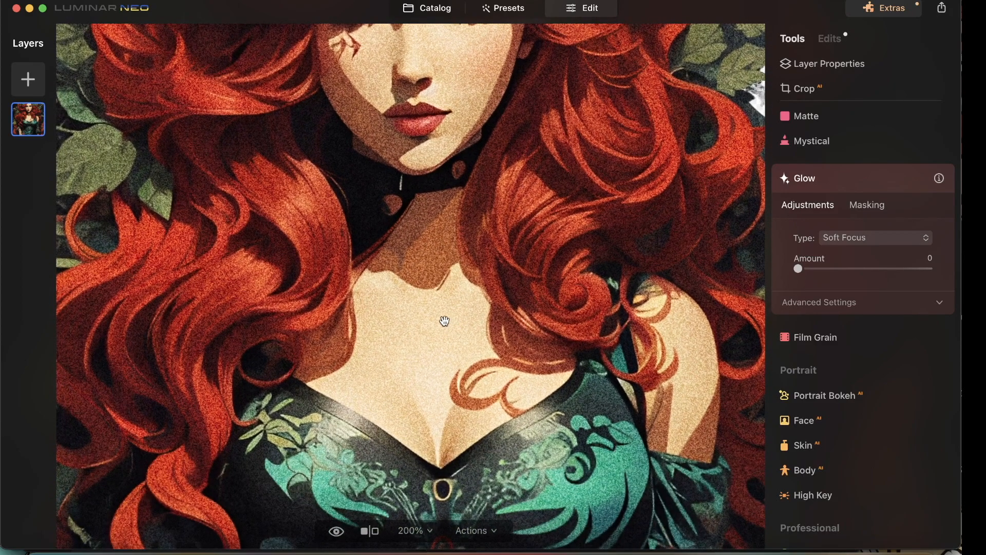
scroll(716, 280, "up", 5)
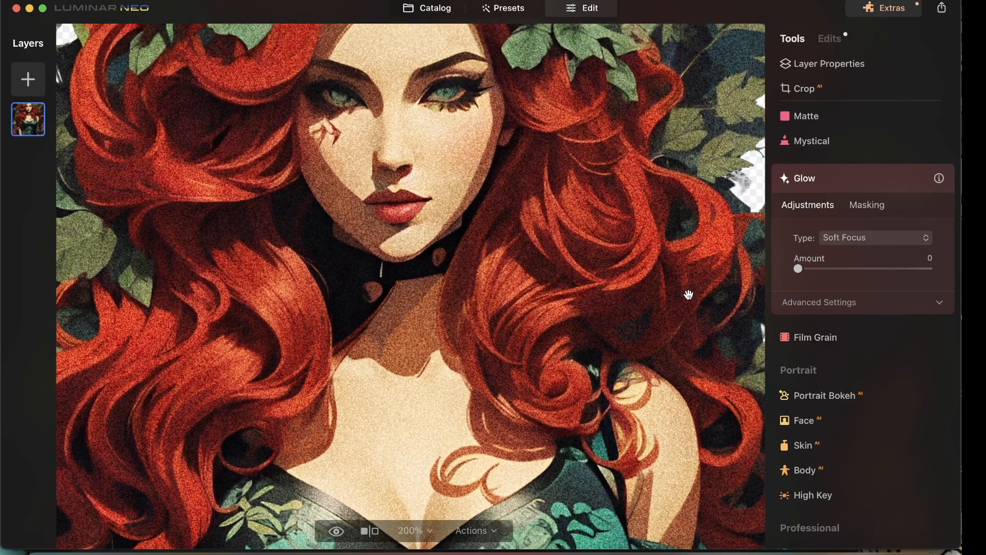
left_click(409, 530)
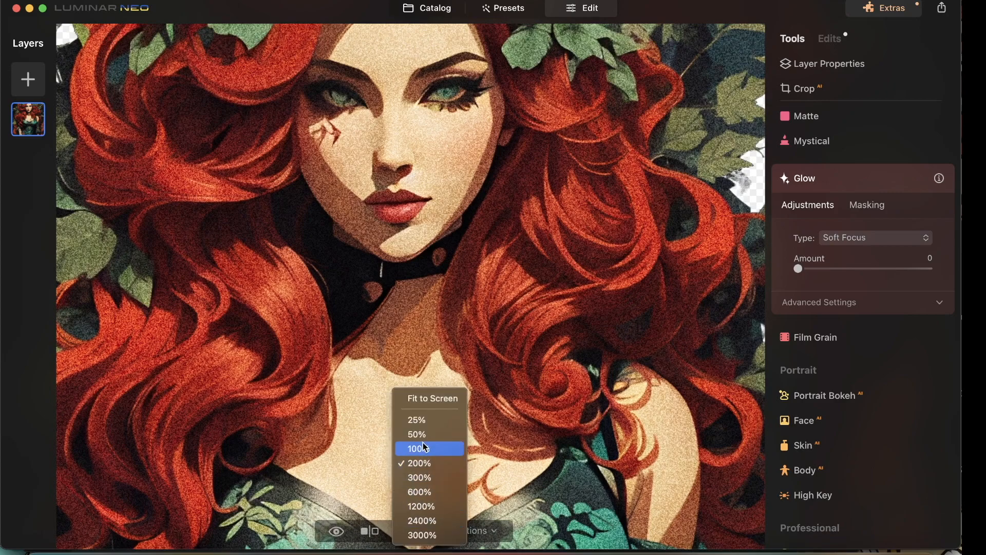
left_click(419, 448)
left_click(834, 243)
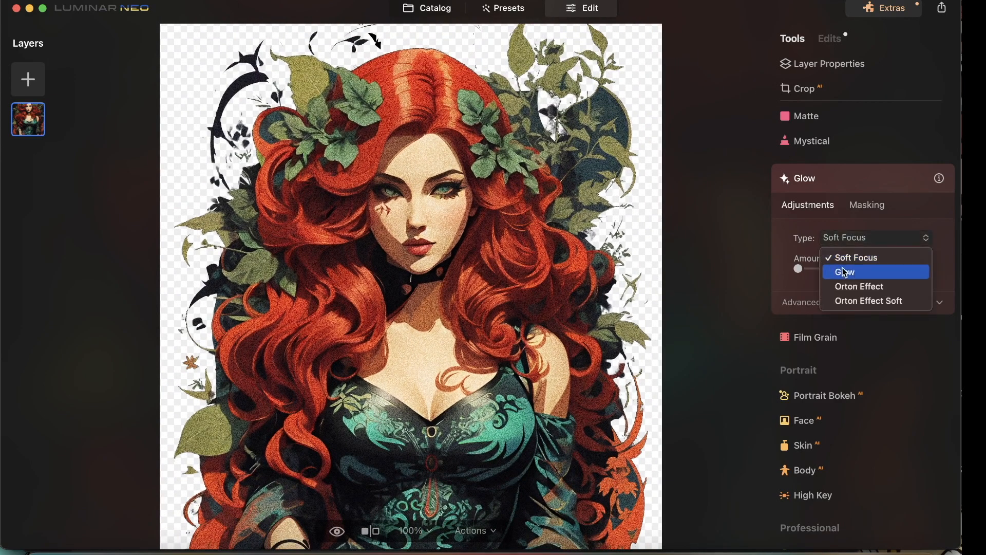
left_click(844, 271)
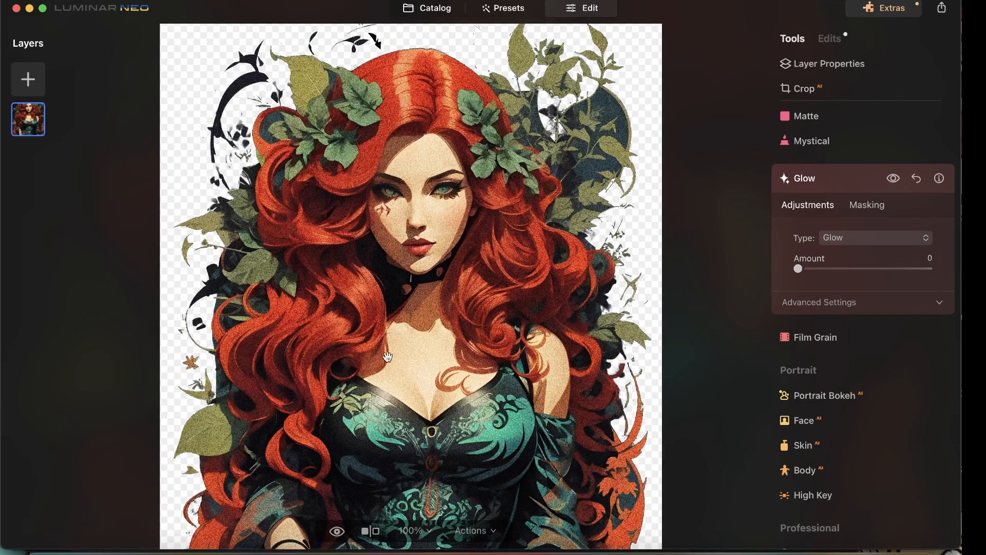
- Set the Glow amount to 29
left_click_drag(802, 271, 823, 272)
scroll(504, 220, "down", 3)
scroll(549, 227, "up", 1)
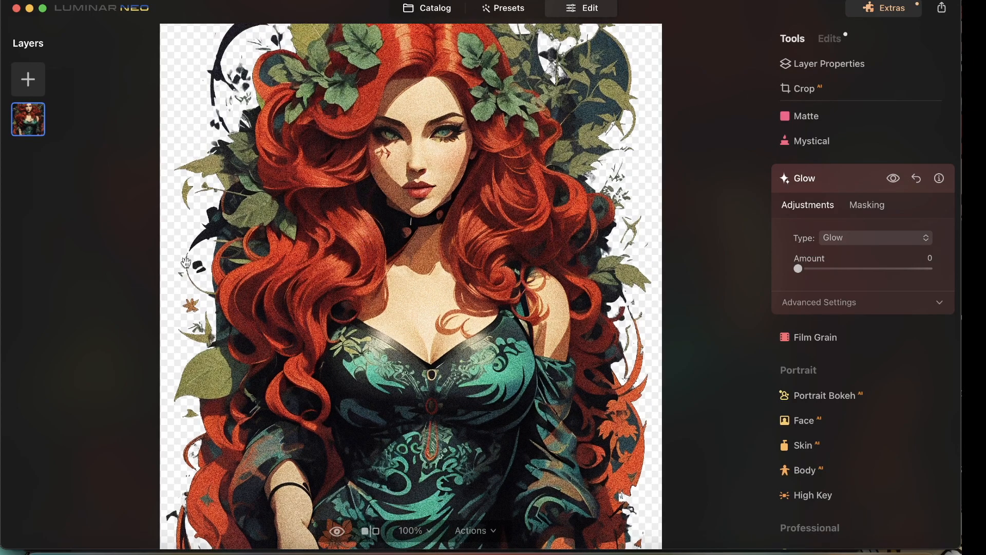
left_click_drag(799, 268, 836, 272)
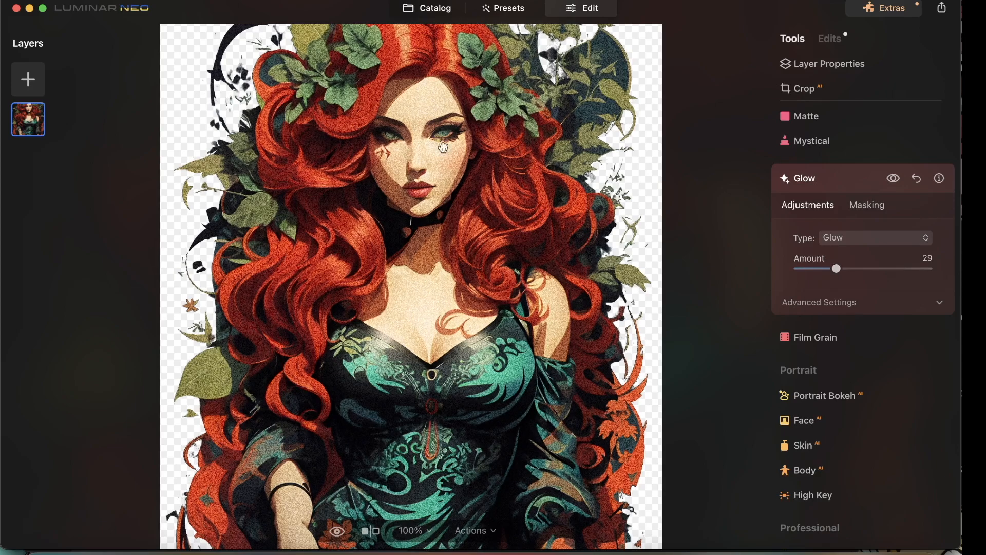
- Examine the edited illustration at 25% and 100% zoom and compare it with its unedited version
left_click(413, 530)
left_click(430, 419)
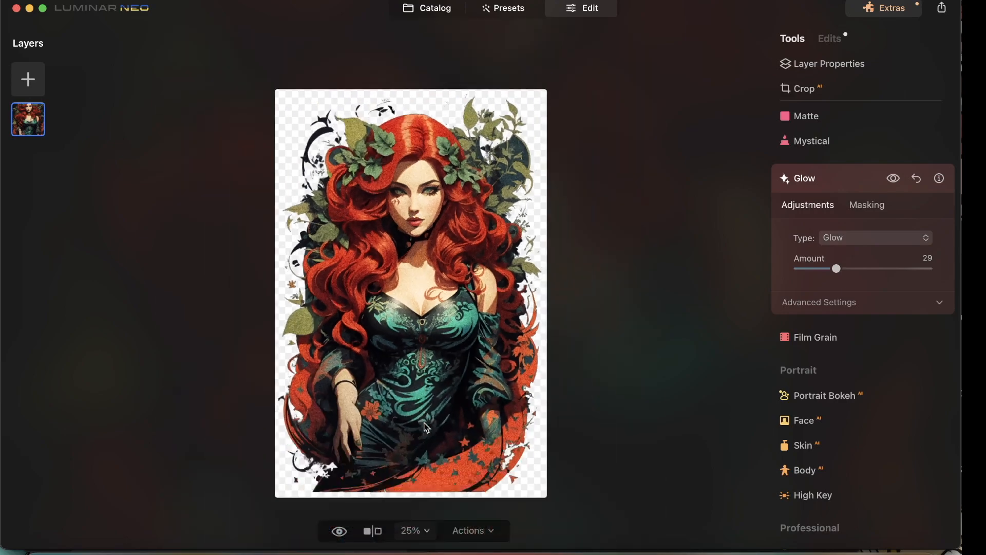
left_click(412, 530)
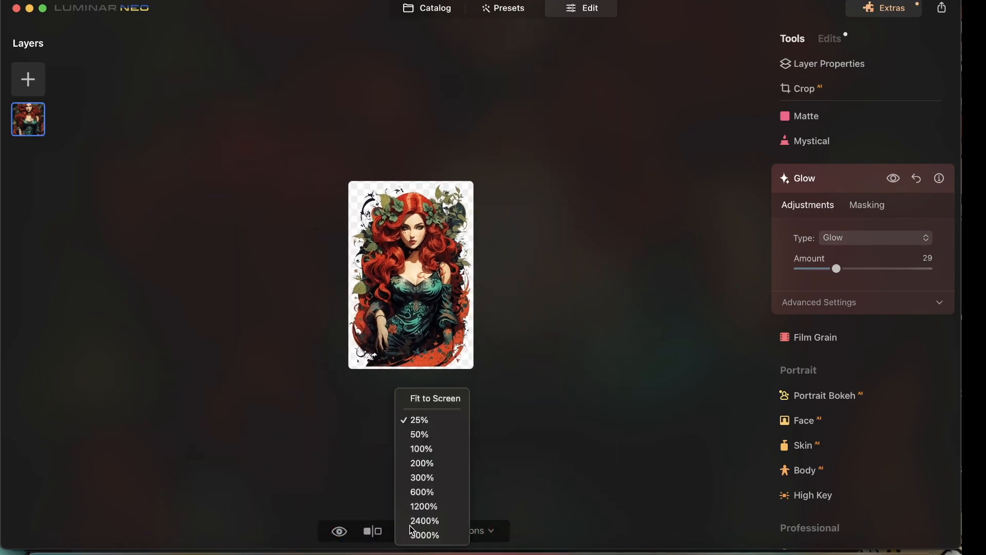
left_click(418, 445)
scroll(414, 370, "down", 5)
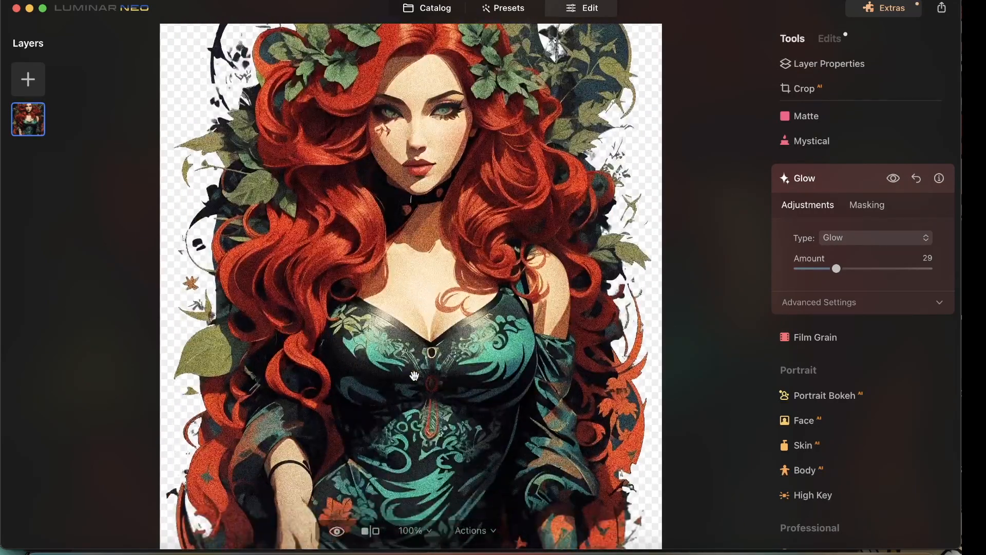
scroll(339, 529, "up", 5)
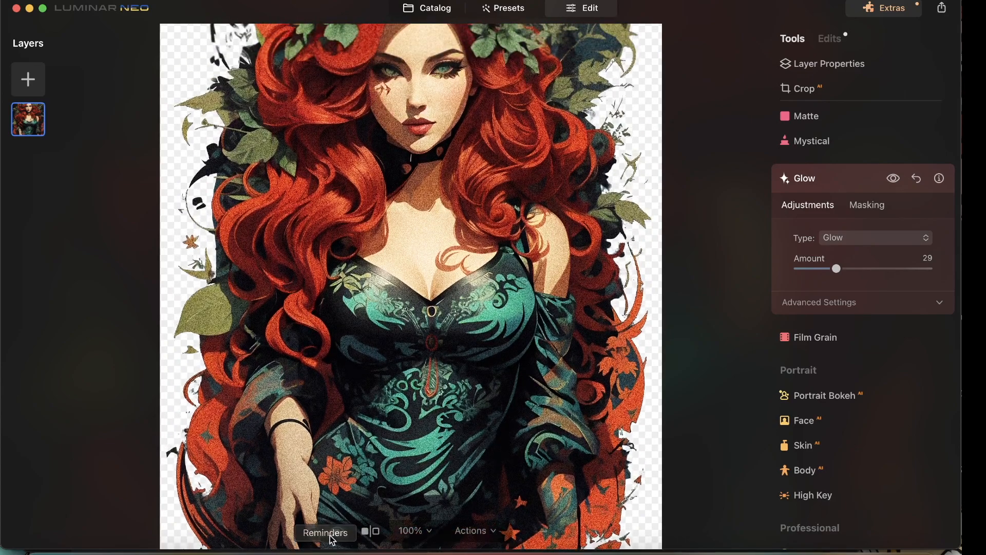
left_click(337, 531)
left_click(336, 532)
scroll(355, 402, "down", 3)
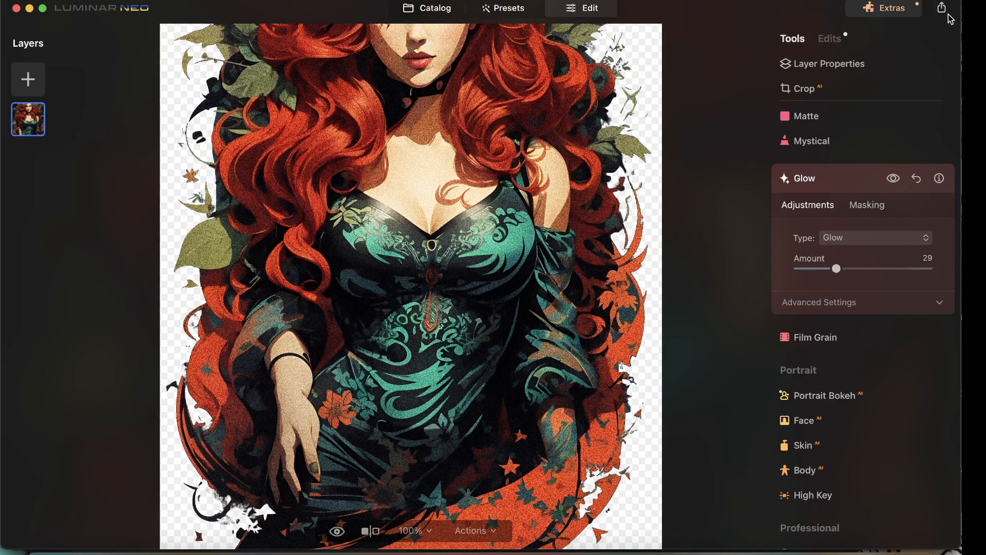
- Export the finished illustration to disk after checking it from bottom to top
scroll(666, 164, "down", 2)
scroll(796, 458, "down", 3)
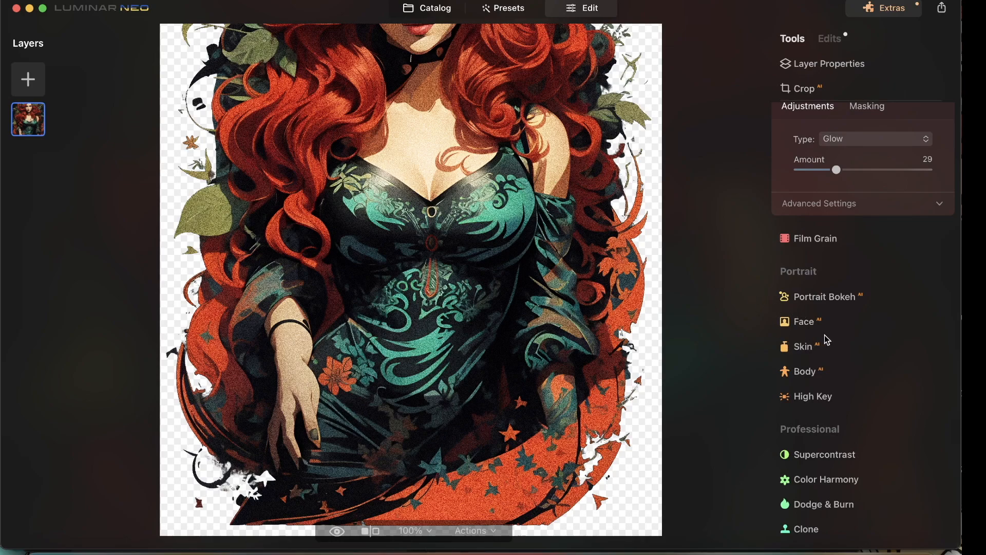
scroll(741, 318, "up", 10)
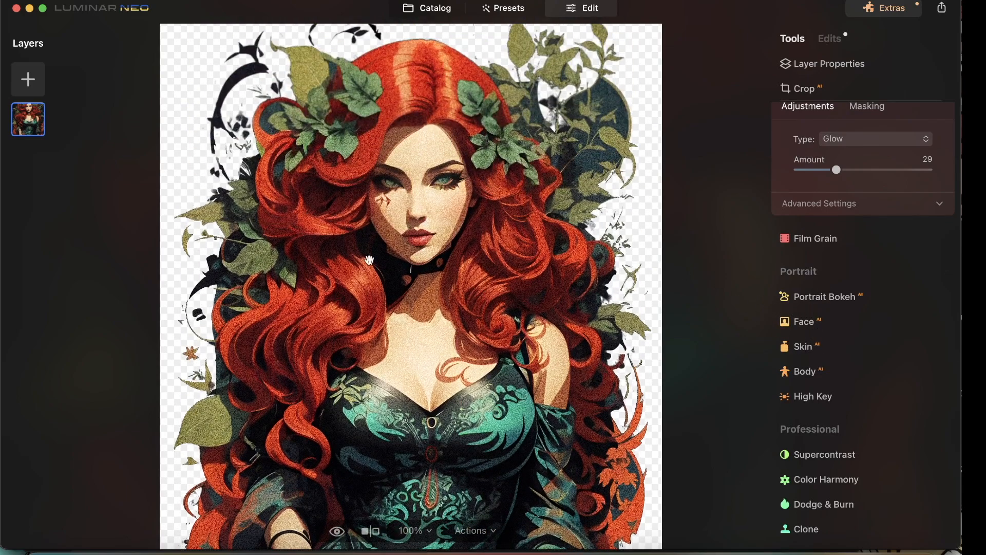
left_click(943, 8)
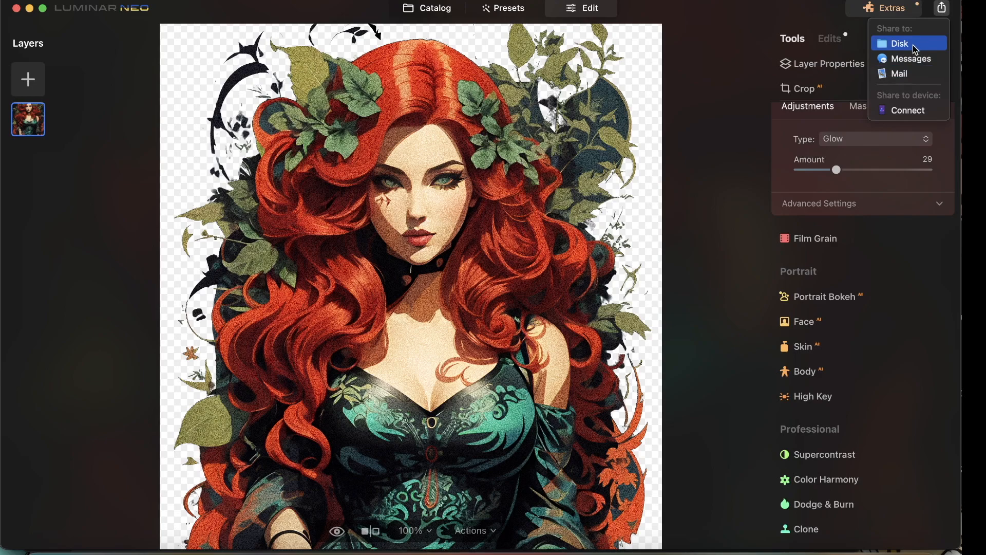
left_click(916, 48)
type("sgyuentOvkaenr")
key("Return")
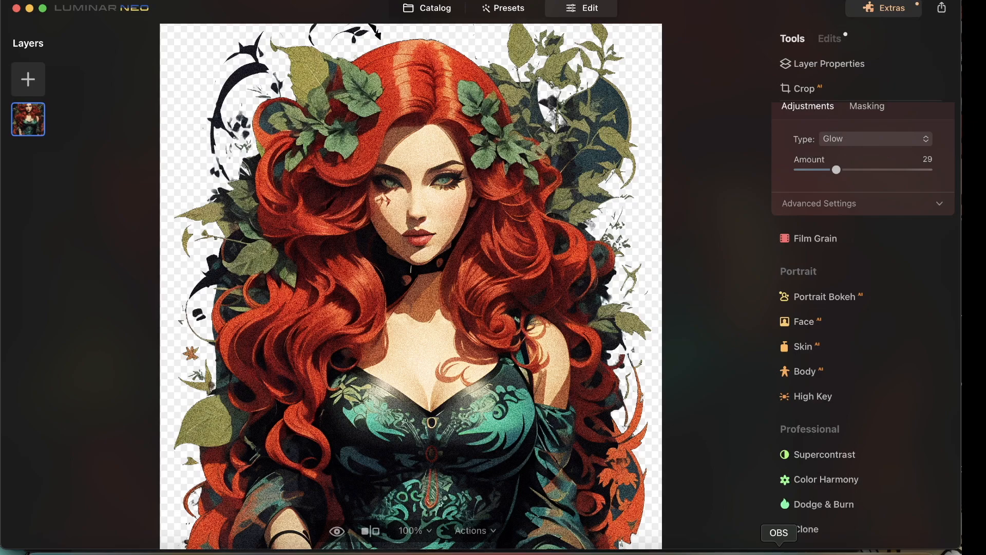
- Switch to the Canva design and place the uploaded illustration on blank page 1, enlarged to nearly the full page width
left_click(779, 547)
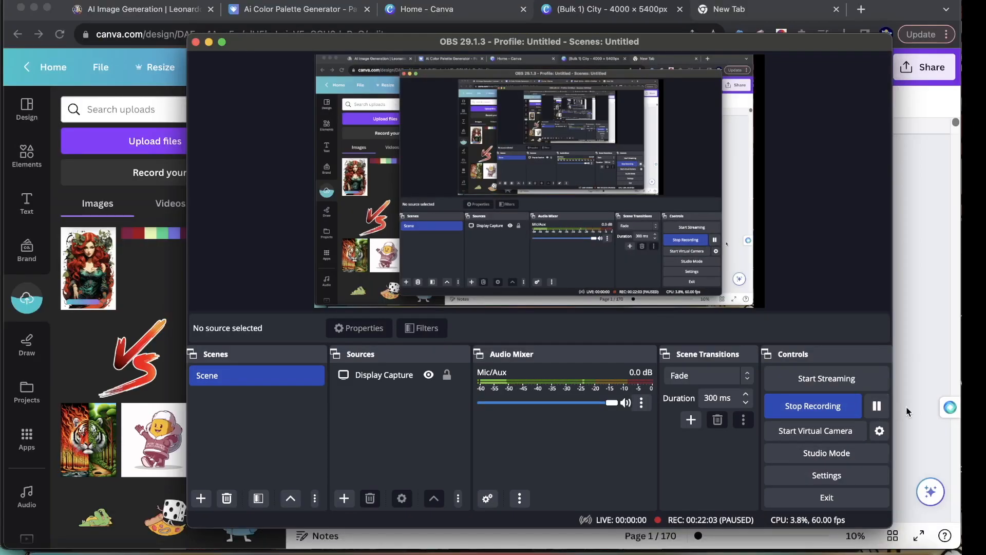
left_click(938, 332)
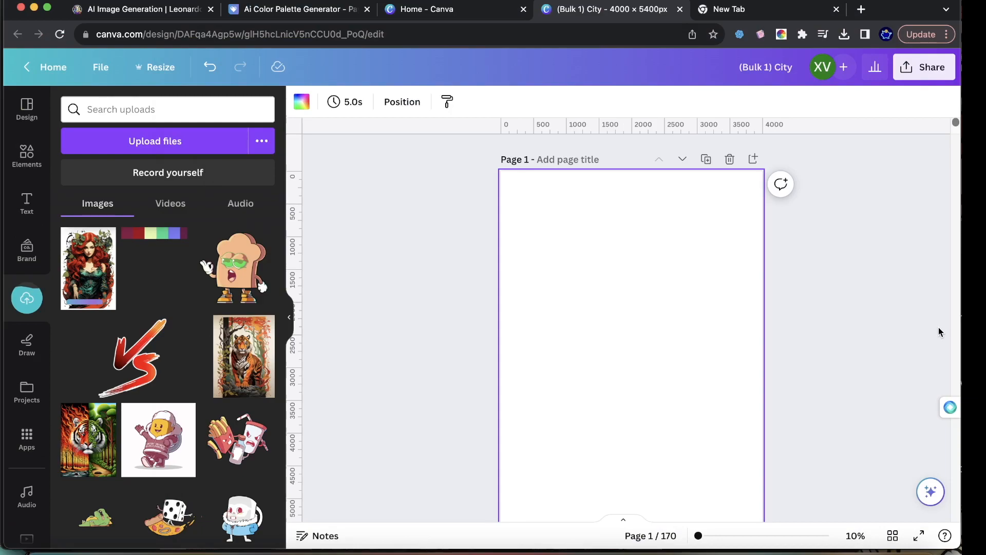
left_click(105, 294)
left_click_drag(553, 315, 523, 327)
left_click_drag(689, 227, 801, 146)
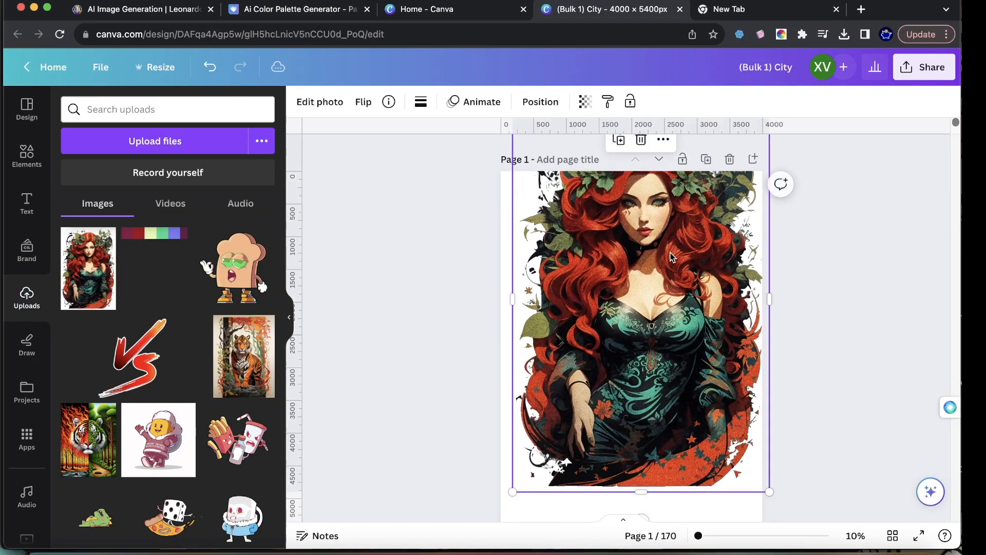
left_click_drag(714, 169, 694, 239)
mouse_move(699, 536)
left_mouse_down()
mouse_move(740, 536)
mouse_move(700, 536)
left_mouse_up()
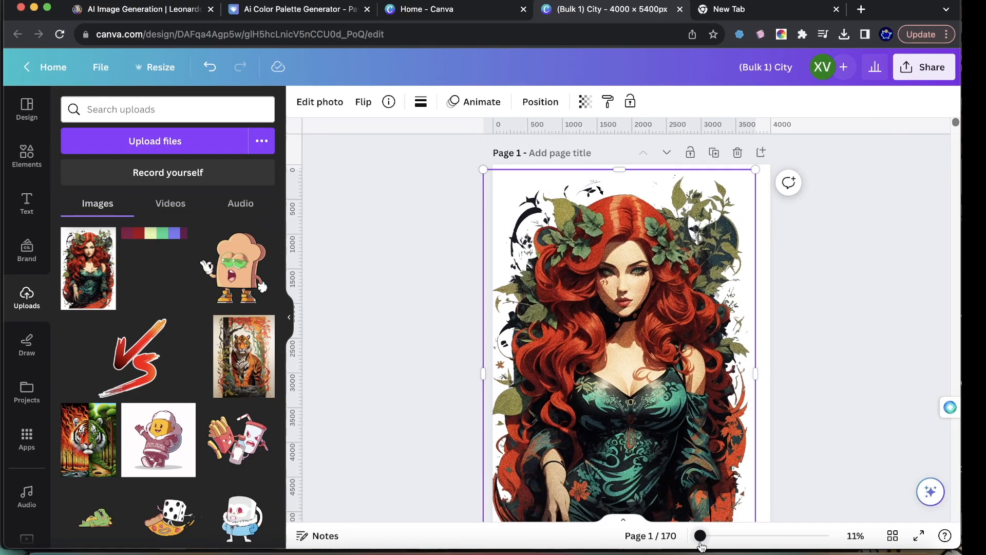
scroll(718, 319, "down", 3)
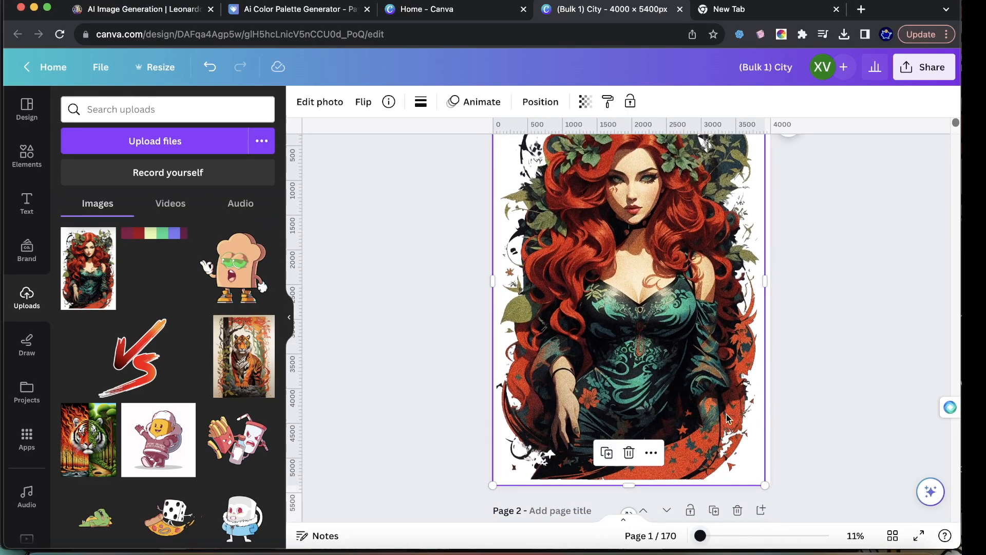
- Look through the existing text-and-character designs on pages 2 to 8 as layout references
scroll(724, 413, "down", 5)
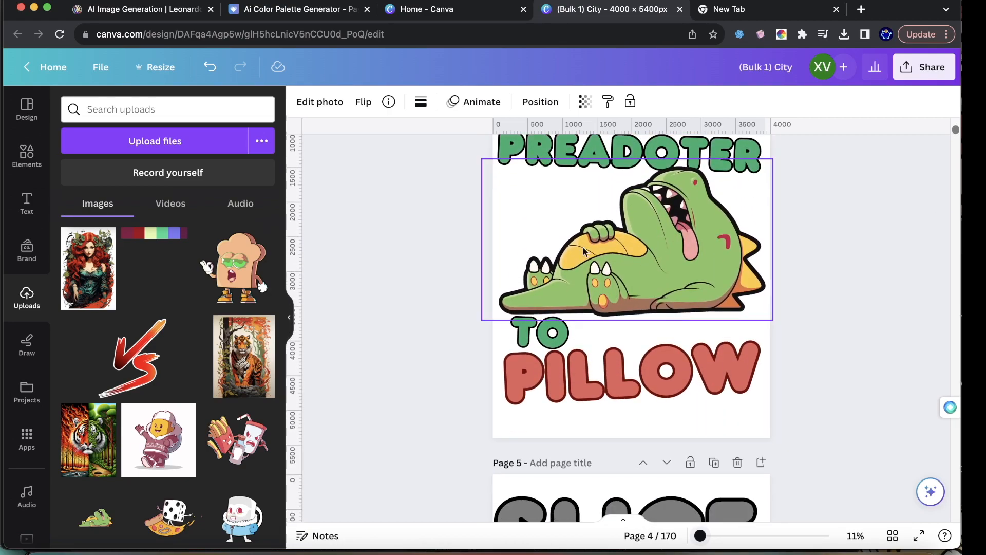
scroll(681, 355, "down", 7)
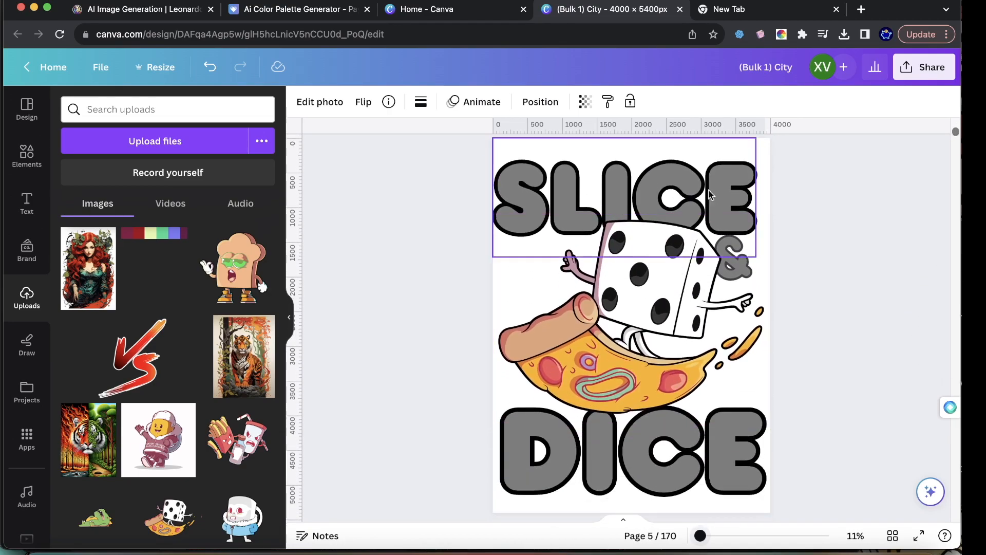
scroll(624, 366, "down", 5)
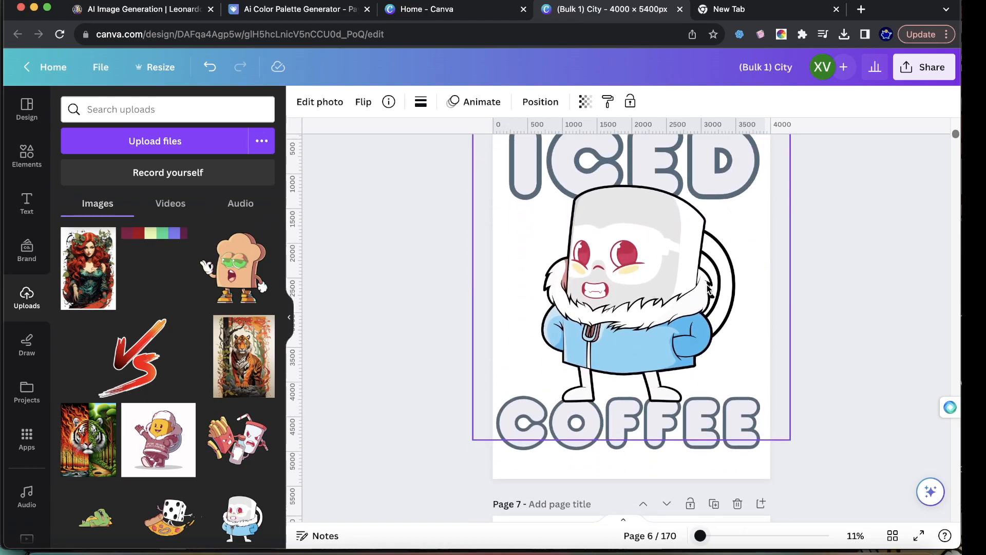
scroll(709, 291, "down", 10)
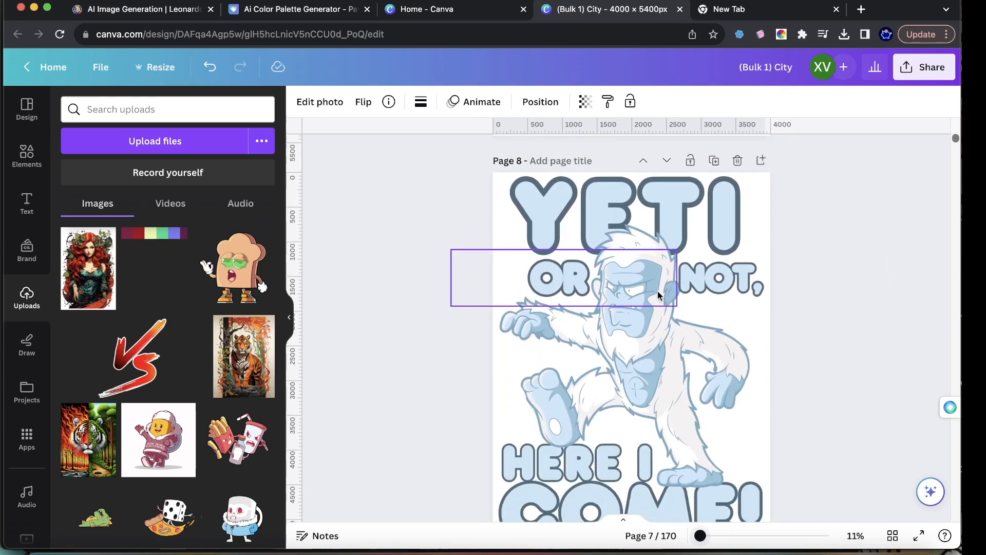
scroll(814, 370, "up", 1)
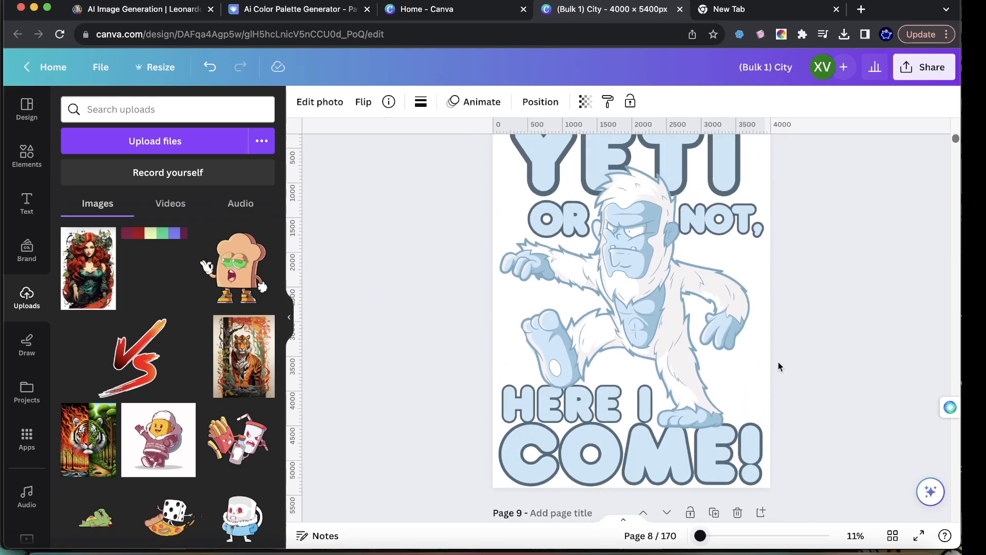
scroll(732, 373, "up", 20)
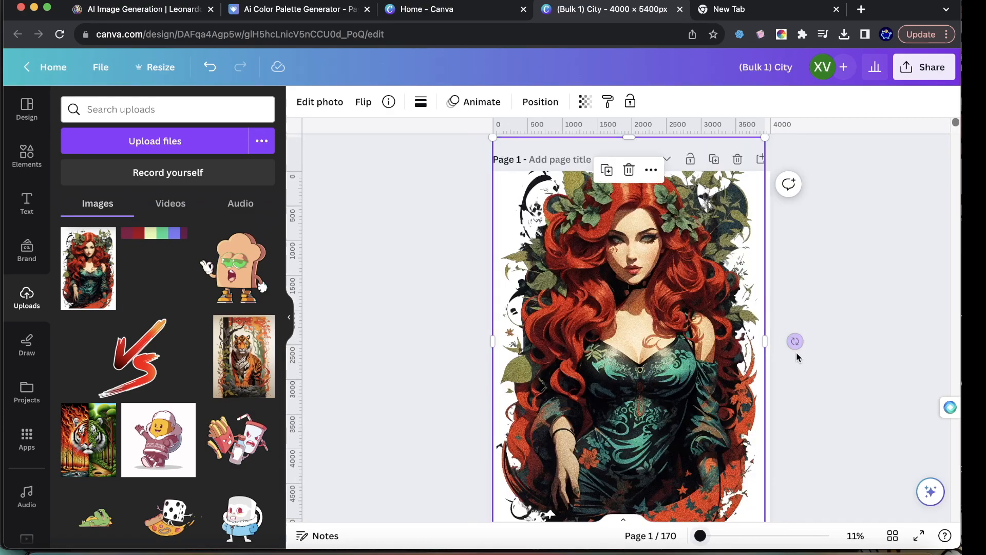
- Shrink the illustration on page 1 to about 3200 px wide and reposition it between the page's side edges
scroll(683, 329, "down", 3)
left_click_drag(701, 536, 719, 535)
scroll(876, 174, "up", 5)
left_click_drag(876, 136, 736, 322)
left_click_drag(667, 349, 757, 164)
scroll(719, 236, "down", 5)
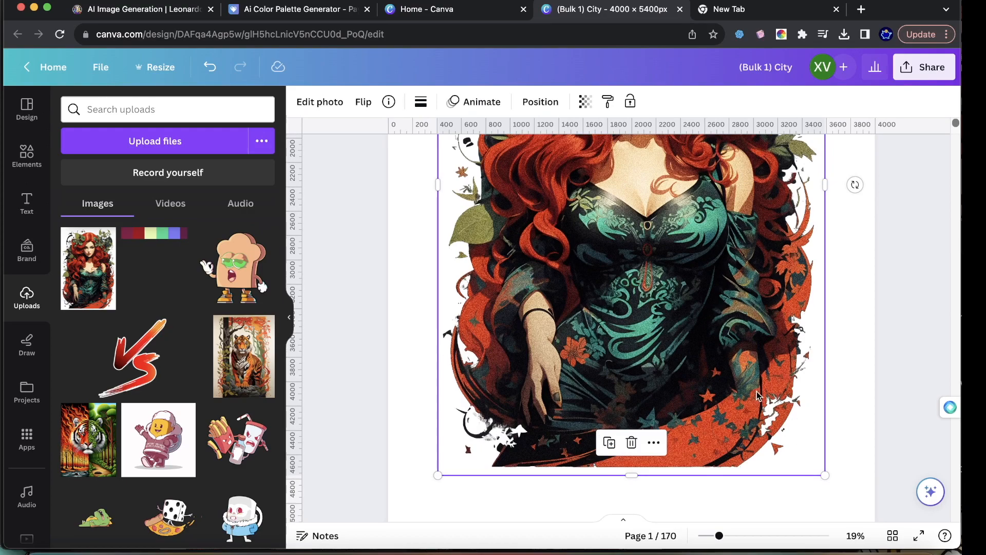
left_click_drag(719, 536, 699, 536)
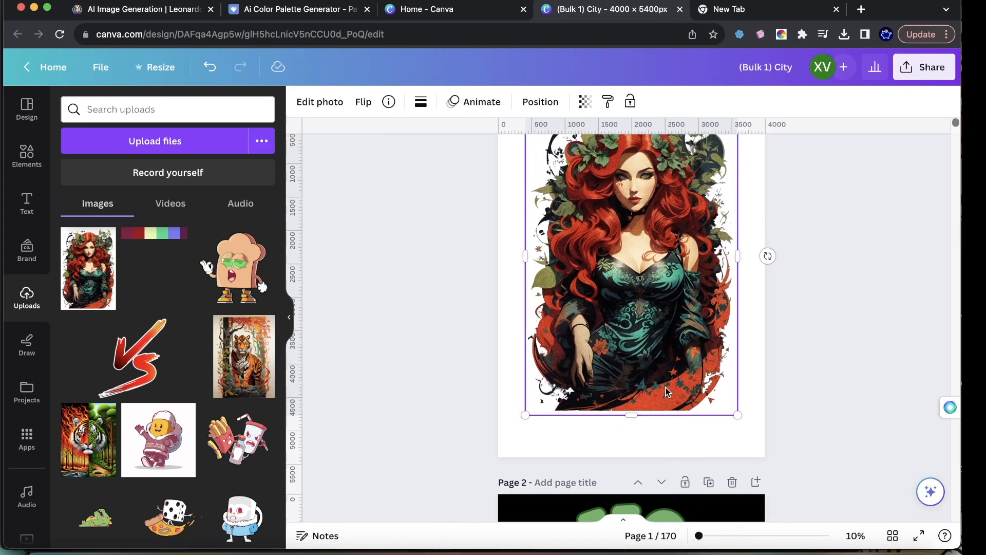
- Enlarge the illustration to about 3550 px wide, almost filling the page's height, and centre it on the page
scroll(719, 257, "up", 3)
left_click_drag(742, 158, 748, 149)
left_click_drag(527, 478, 506, 508)
left_click_drag(577, 469, 585, 467)
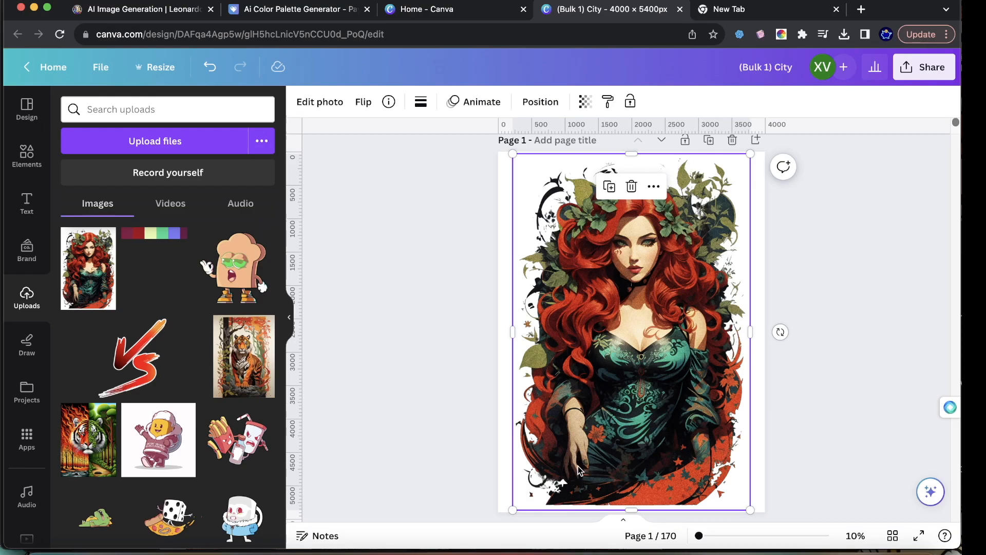
- Change the background colour of page 1 to black
left_click(881, 401)
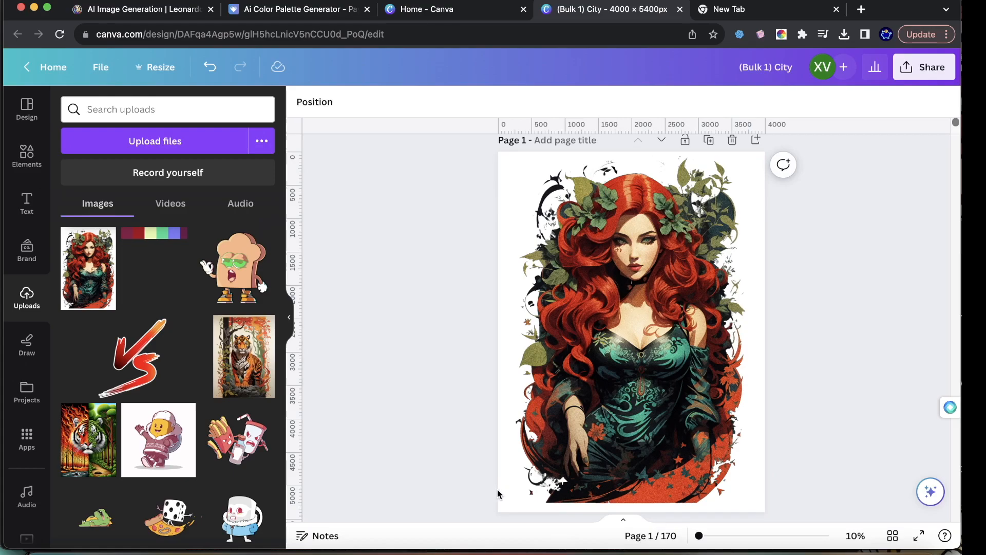
left_click(753, 452)
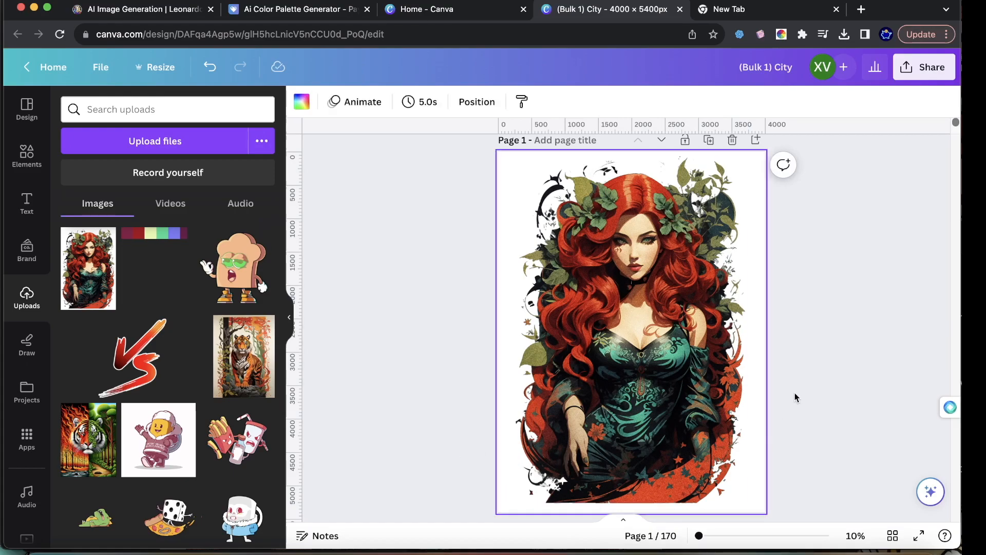
left_click(302, 102)
left_click(114, 191)
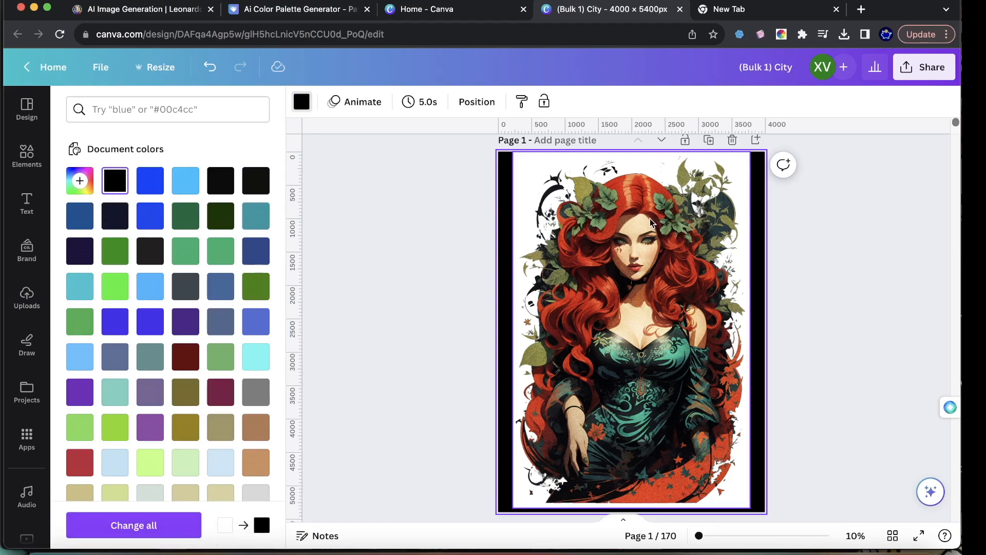
- Remove the illustration's white background with BG Remover
left_click(661, 222)
left_click(317, 102)
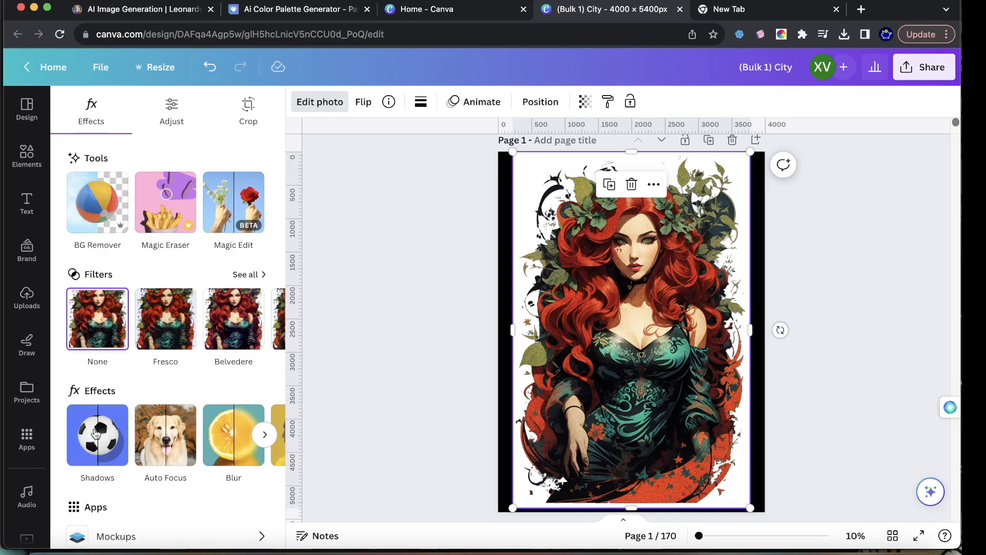
scroll(146, 294, "down", 1)
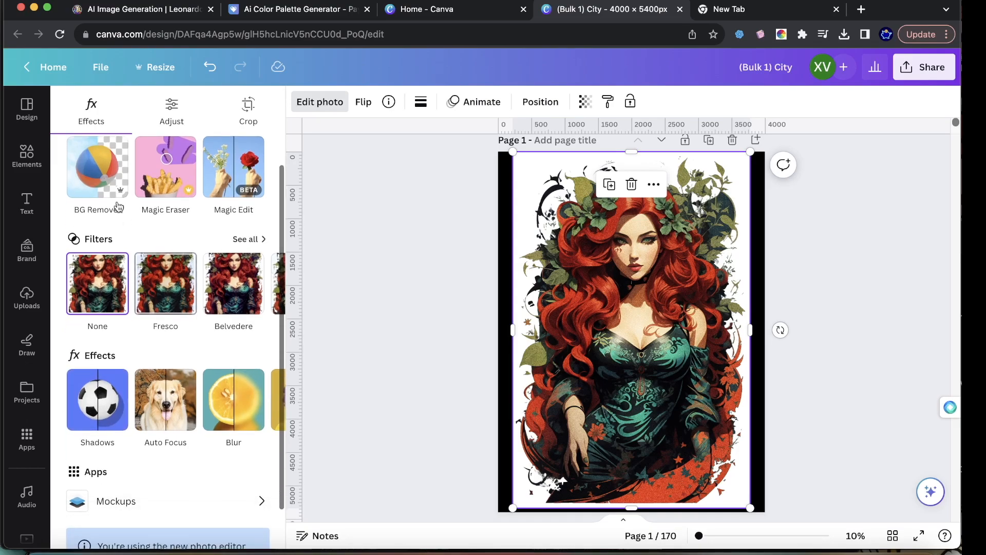
left_click(97, 167)
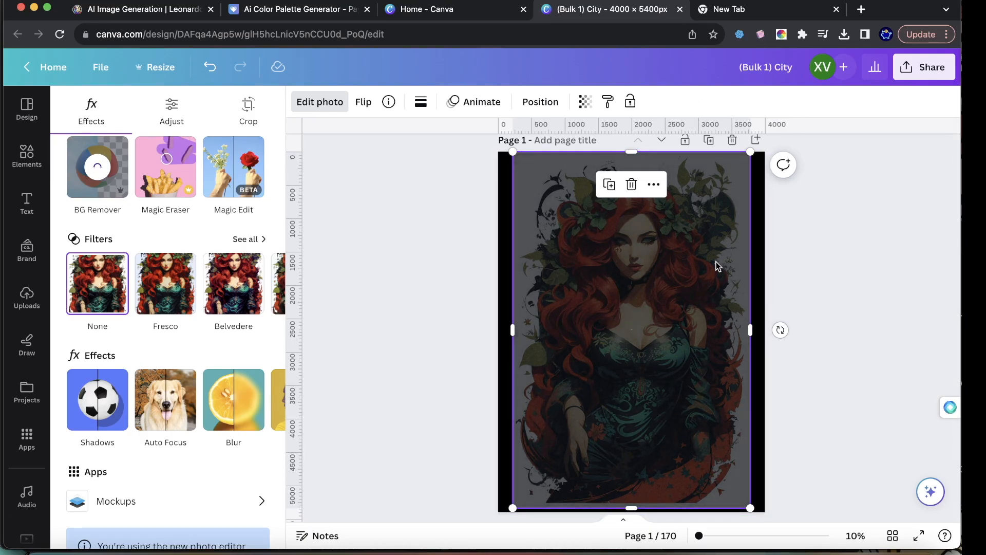
left_click(939, 297)
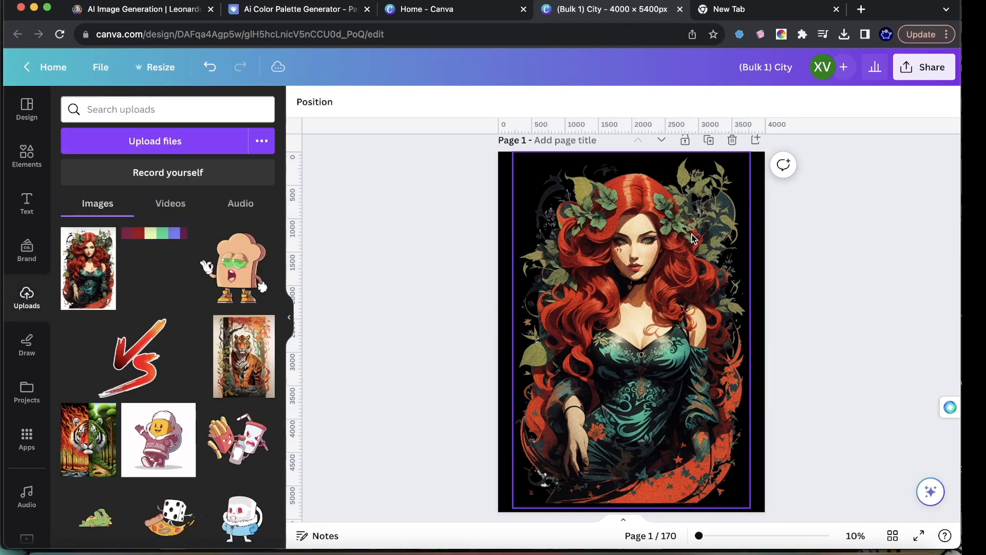
left_click(691, 237)
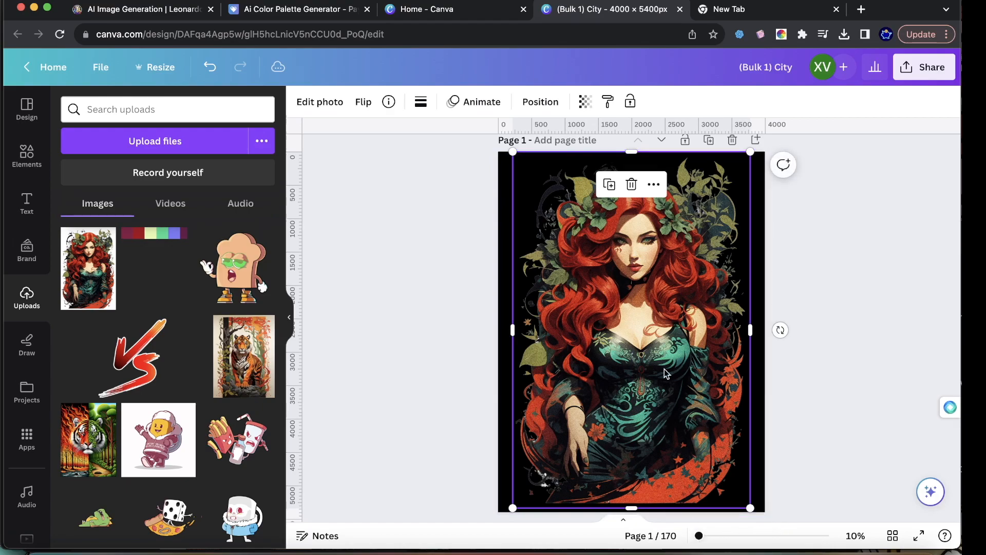
left_click(816, 314)
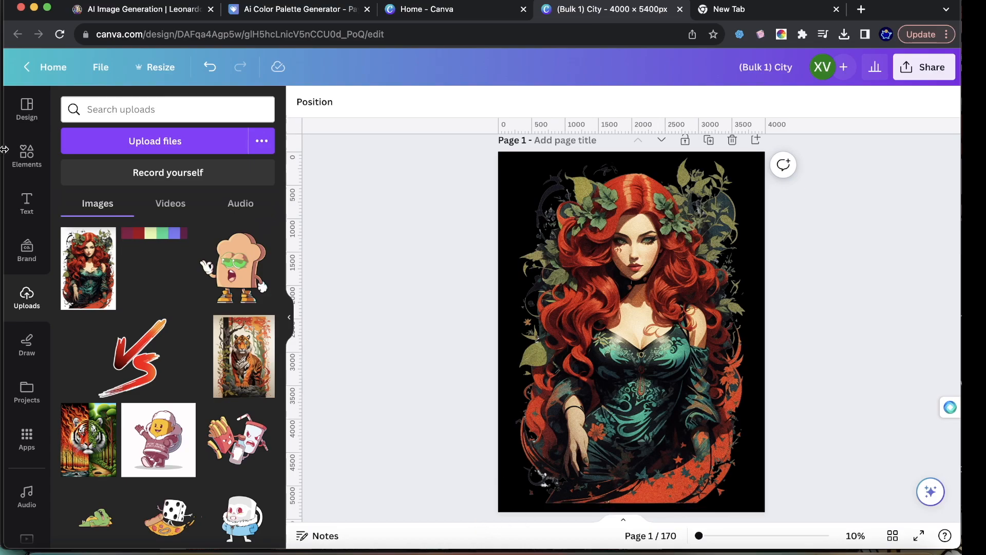
- Search the design elements for "ribbon"
left_click(26, 154)
left_click(121, 109)
type("ribbon")
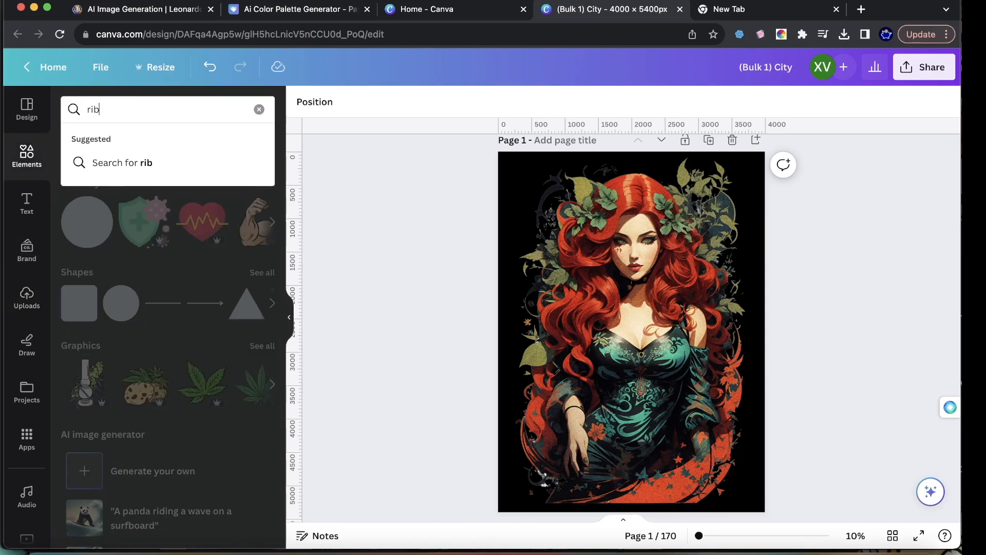
key("Return")
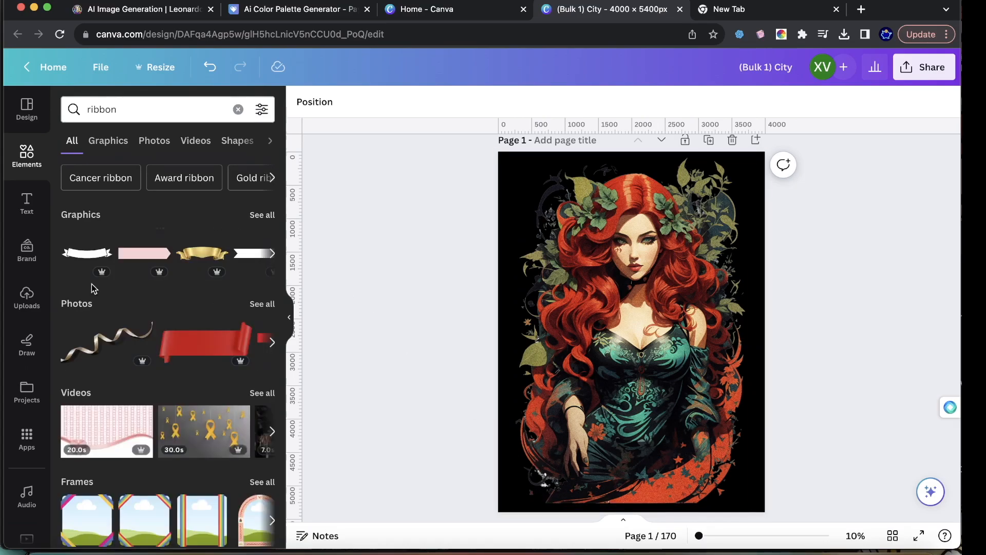
left_click(76, 264)
left_click_drag(602, 334, 390, 398)
left_click_drag(574, 411, 643, 440)
key("Delete")
- Add the plain white arched ribbon from the full graphics results, enlarge it to about 3300 px wide and place it across the lower illustration
left_click(263, 215)
scroll(193, 380, "down", 2)
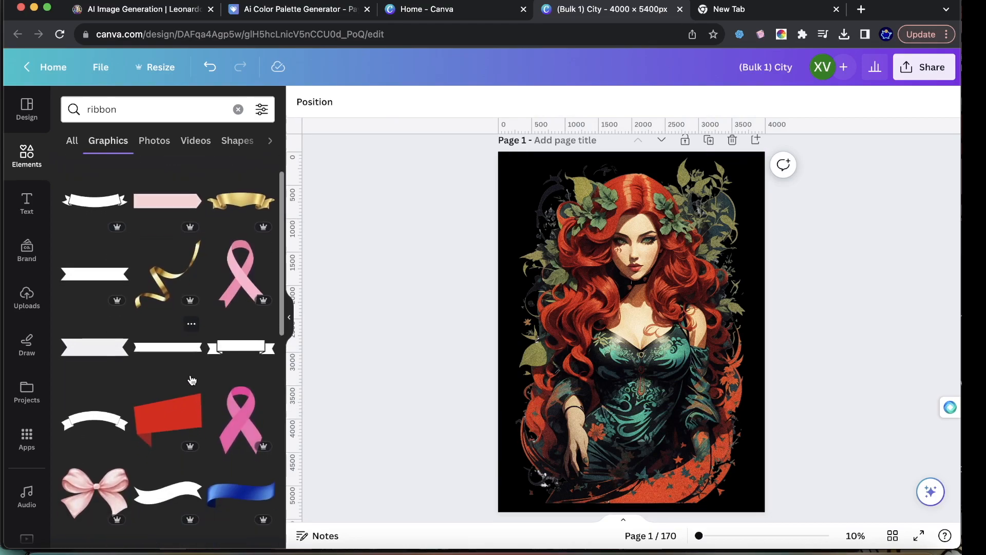
left_click(66, 415)
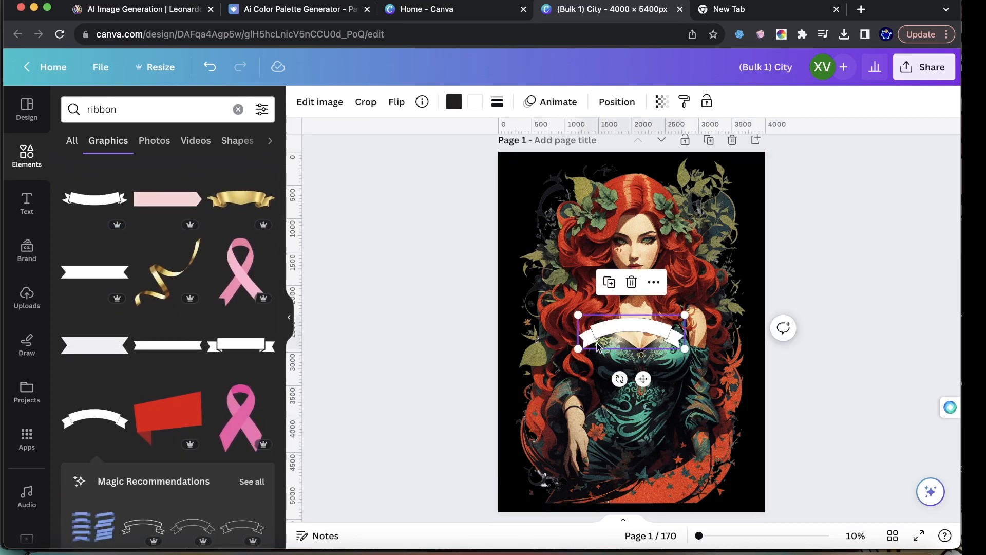
left_click_drag(578, 349, 462, 385)
left_click_drag(601, 369, 661, 441)
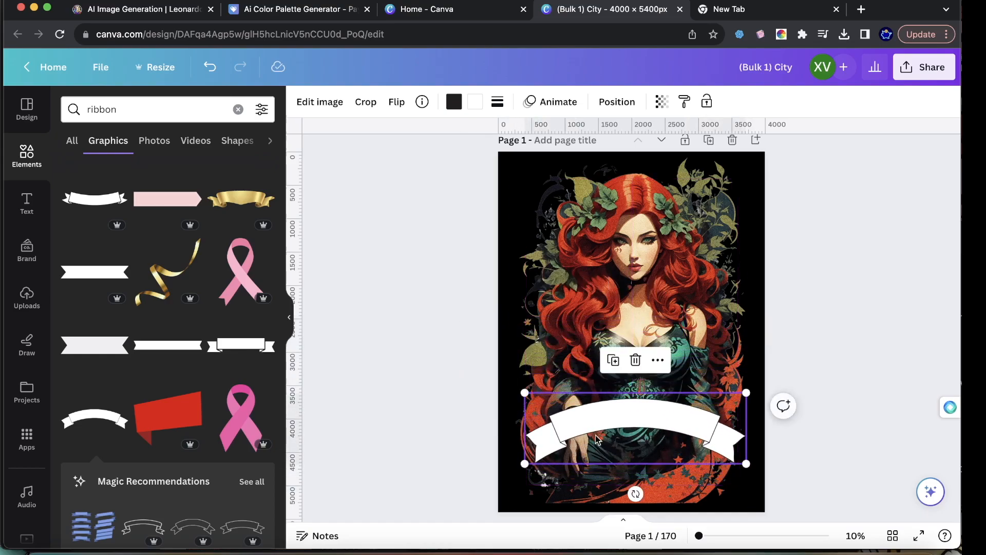
- Add the wavy ribbon with one forked end from the graphics results and scale it across the lower illustration
scroll(146, 364, "down", 5)
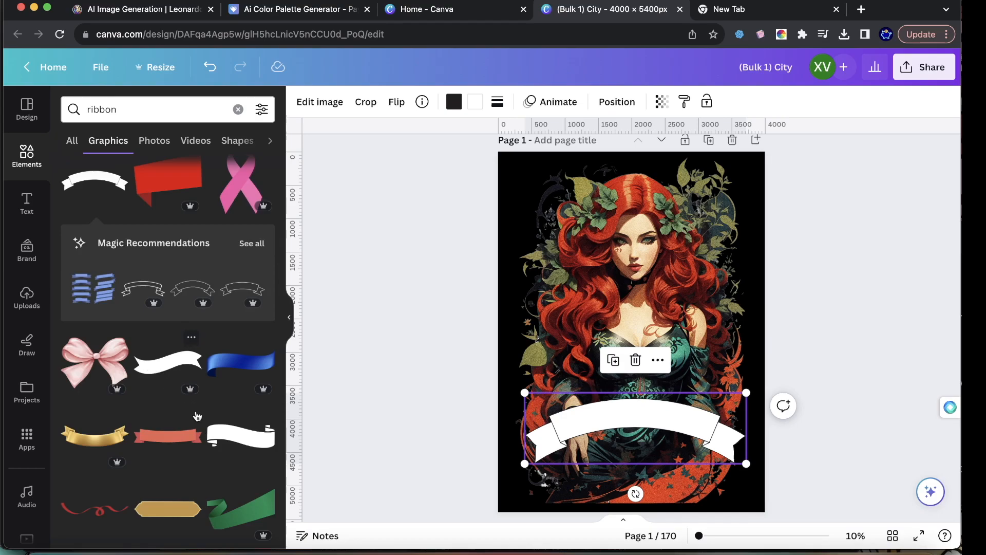
scroll(180, 446, "down", 3)
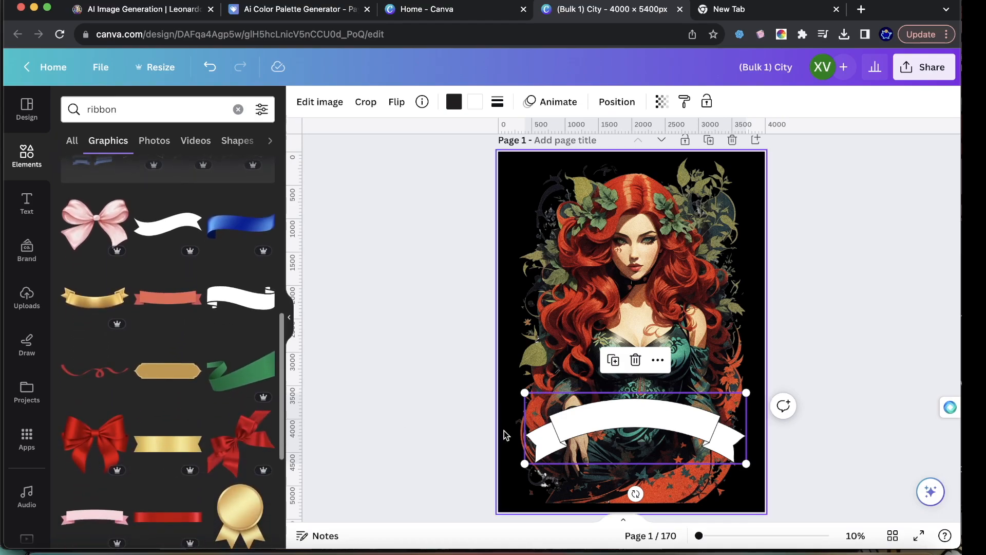
scroll(254, 433, "down", 5)
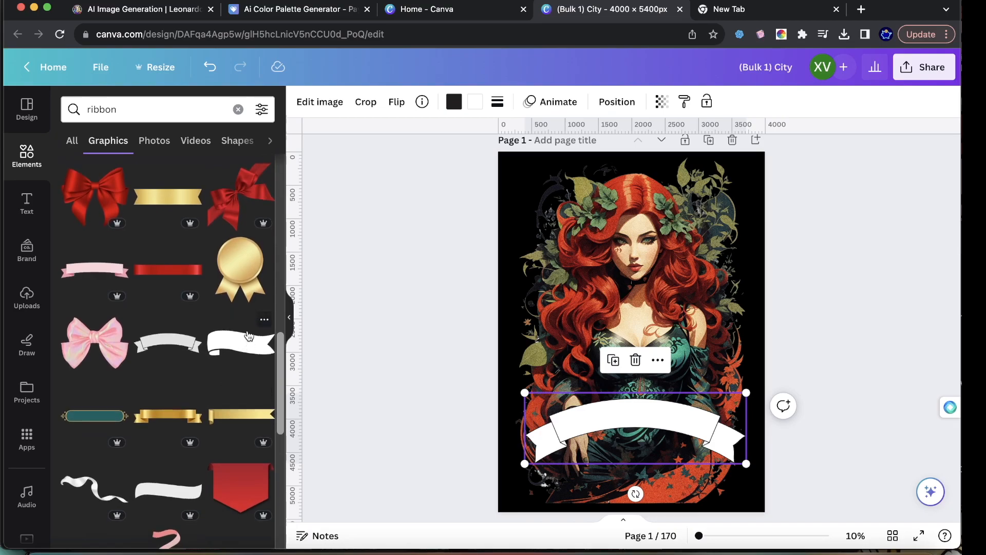
left_click(240, 343)
left_click_drag(575, 354, 391, 435)
left_click_drag(570, 374, 667, 453)
left_click_drag(798, 393, 729, 420)
left_click_drag(649, 475, 658, 469)
- Delete the arched ribbon and enlarge the wavy ribbon to about 3550 px wide across the lower illustration
left_click(669, 409)
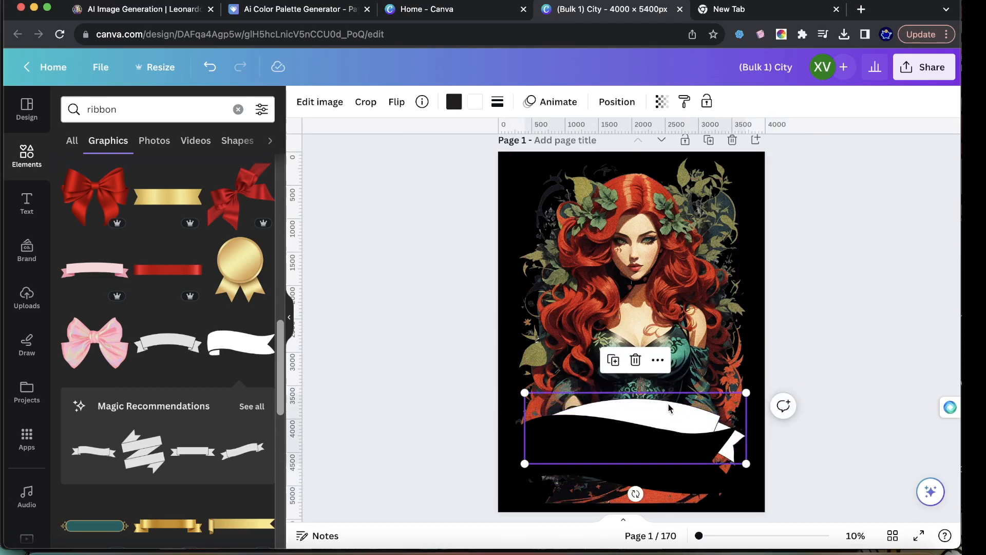
key("Delete")
left_click(665, 451)
left_click_drag(672, 451, 666, 451)
left_click_drag(519, 486, 507, 489)
mouse_move(570, 466)
left_mouse_down()
mouse_move(586, 471)
mouse_move(579, 466)
left_mouse_up()
- Recolour the wavy ribbon white, shrink it to about 3150 px wide and centre it over the lower illustration
left_click(454, 102)
scroll(264, 425, "down", 5)
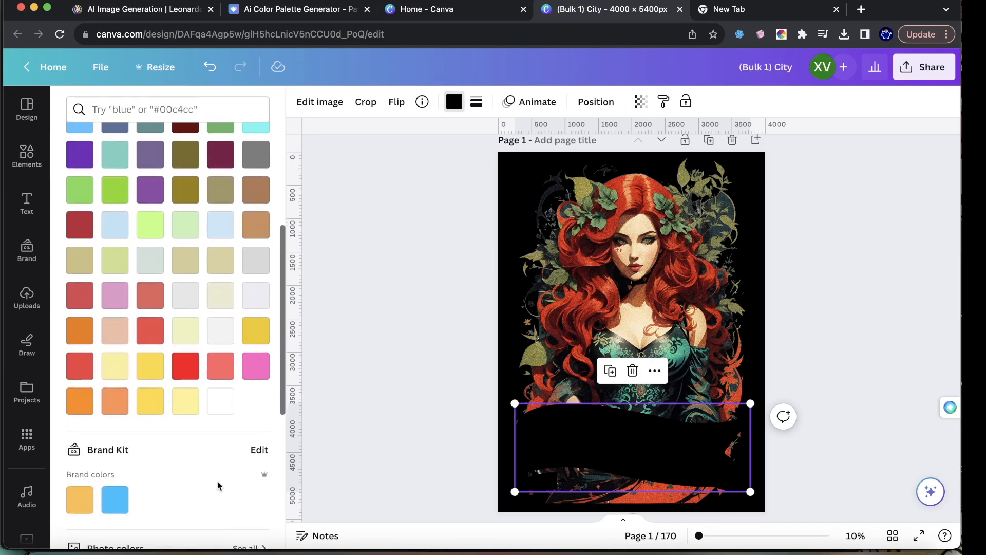
scroll(217, 485, "down", 2)
left_click(221, 314)
left_click_drag(554, 432, 560, 425)
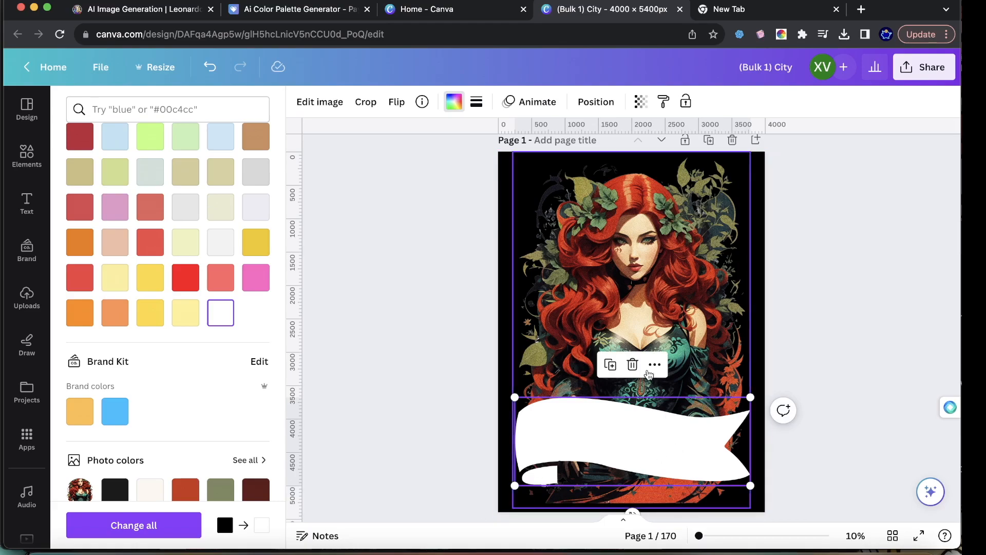
left_click_drag(750, 396, 726, 407)
left_click_drag(675, 440, 686, 440)
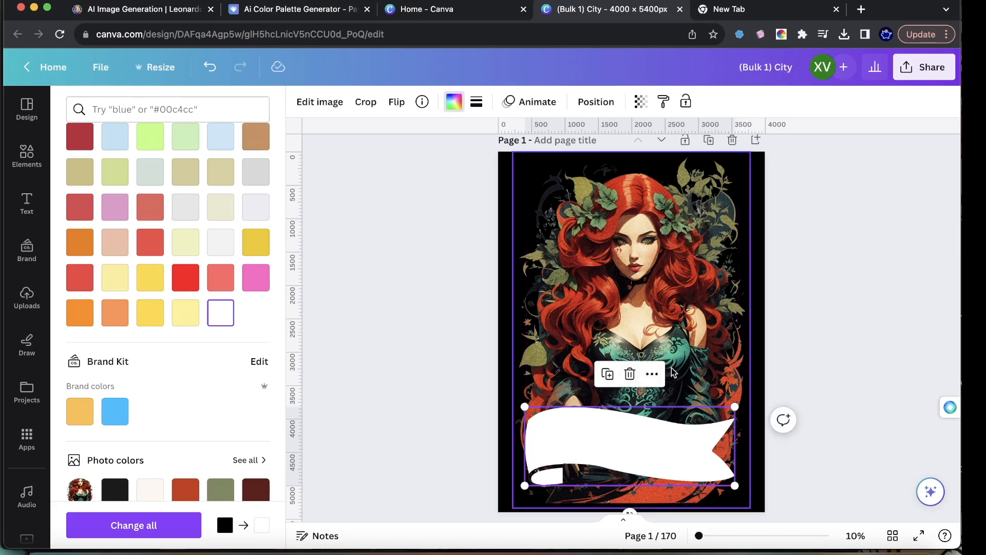
- Generate new palettes with the Ai Color Palette Generator extension and copy the colour code #AA850A
left_click(781, 34)
left_click(678, 121)
left_click(671, 124)
left_click(671, 124)
left_click(671, 124)
left_click(672, 124)
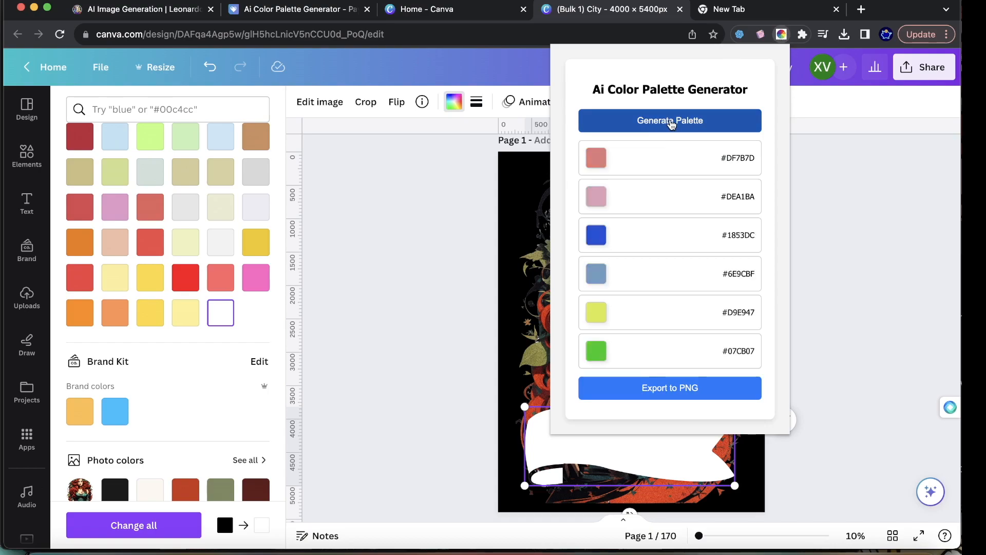
left_click(671, 124)
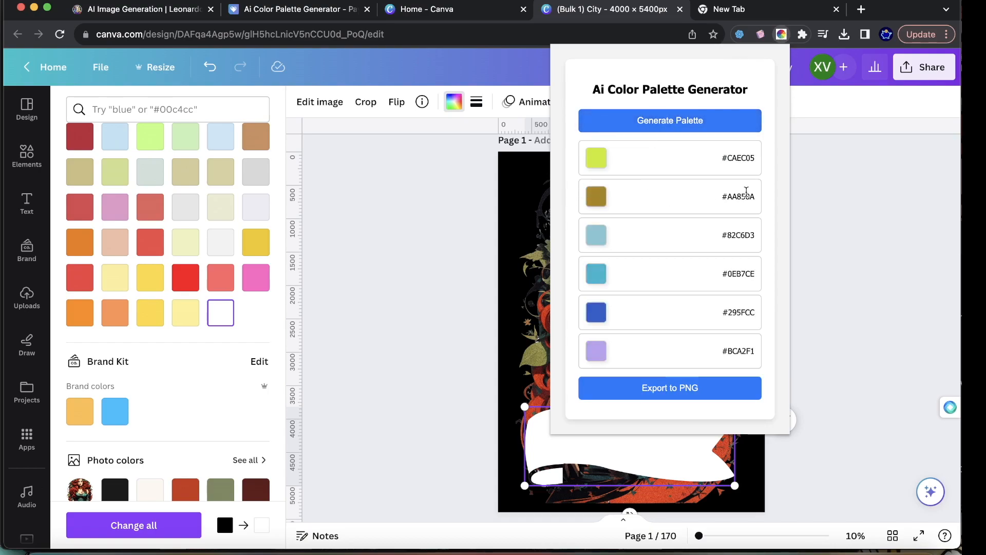
left_click(862, 219)
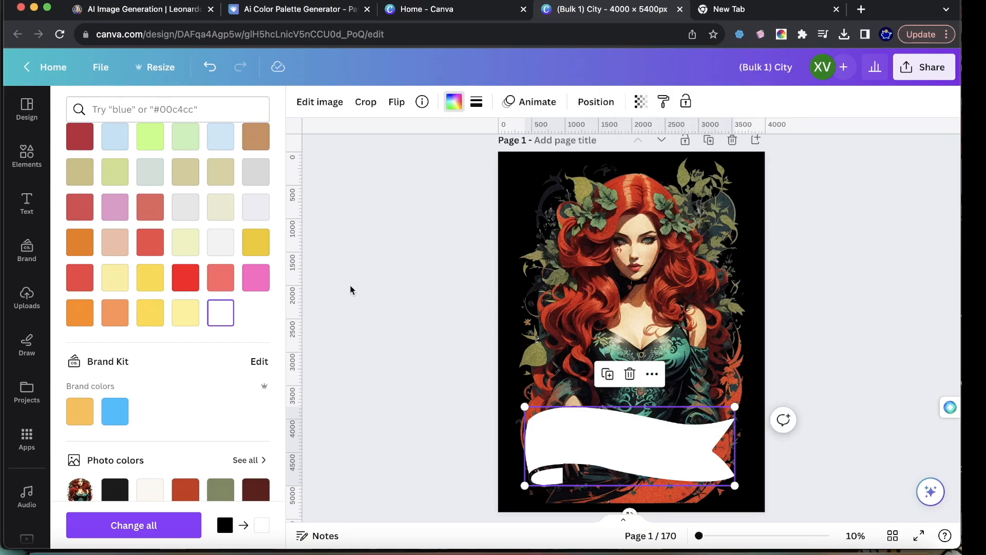
- Recolour the ribbon with the custom colour #AA850A and lighten it to #D4BD71
scroll(123, 335, "down", 5)
scroll(122, 336, "up", 11)
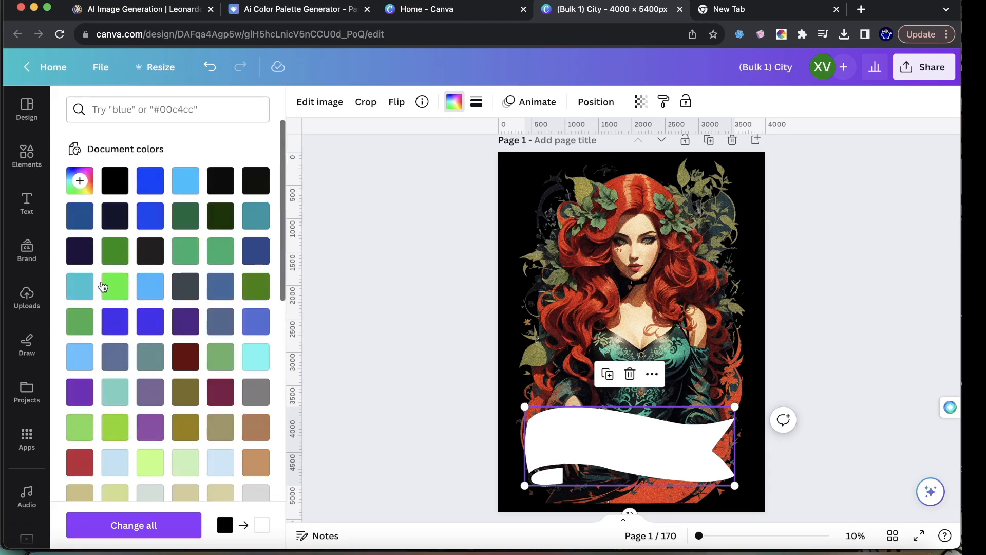
scroll(101, 296, "down", 5)
scroll(122, 428, "down", 4)
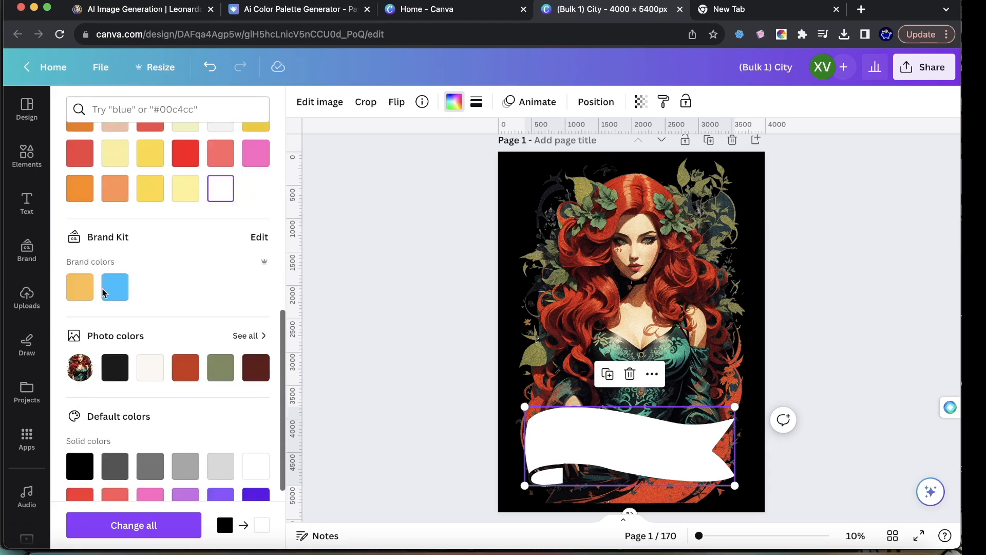
scroll(99, 313, "up", 10)
left_click(78, 180)
type("#AA850A")
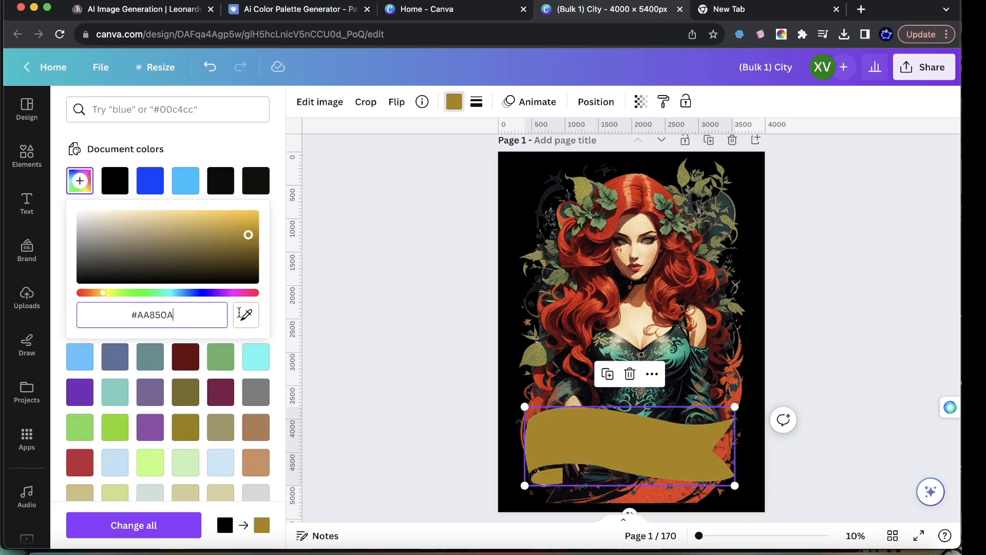
left_click_drag(227, 238, 157, 220)
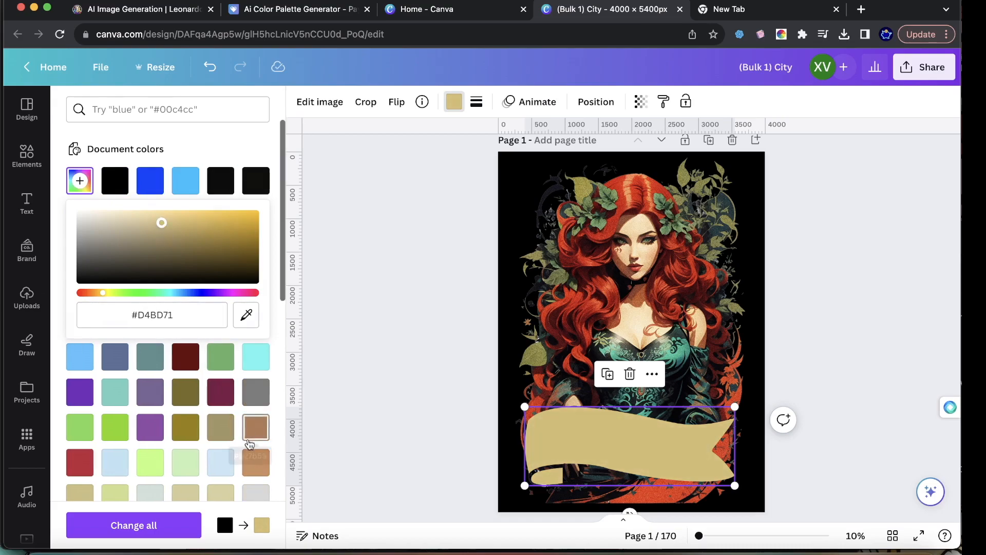
- Recolour the ribbon with the tan document colour #CC8F5E and lighten it to a peach tone
left_click(250, 461)
left_click(81, 181)
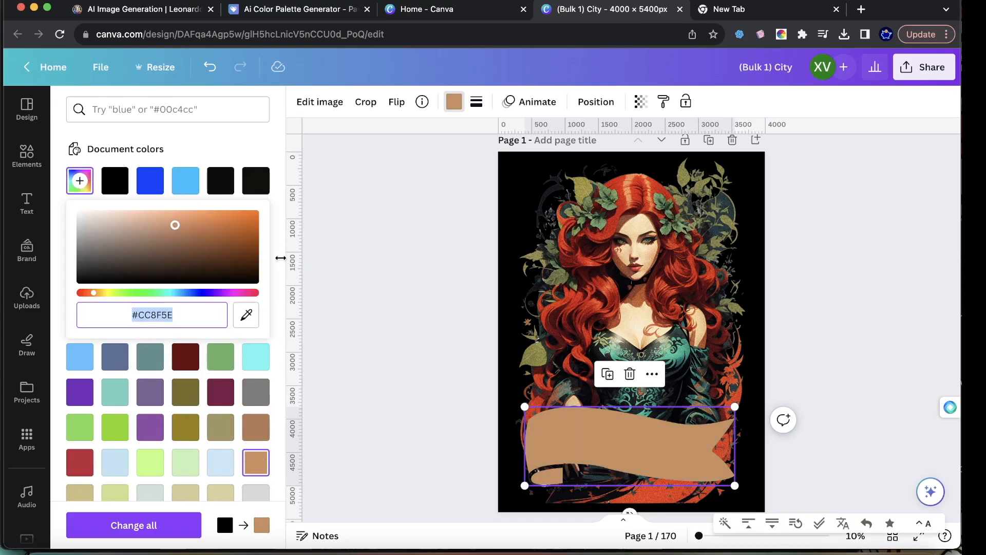
mouse_move(175, 227)
left_mouse_down()
mouse_move(187, 235)
mouse_move(167, 214)
left_mouse_up()
left_click(753, 337)
- Duplicate page 2 and clear the original page 2 of all its elements and its black background
scroll(750, 352, "down", 2)
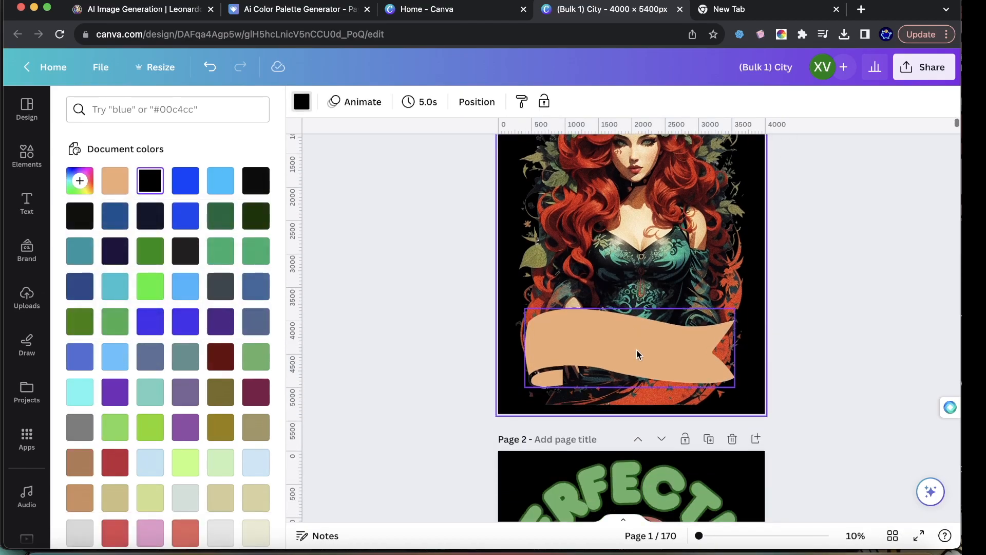
left_click(639, 353)
left_click(707, 439)
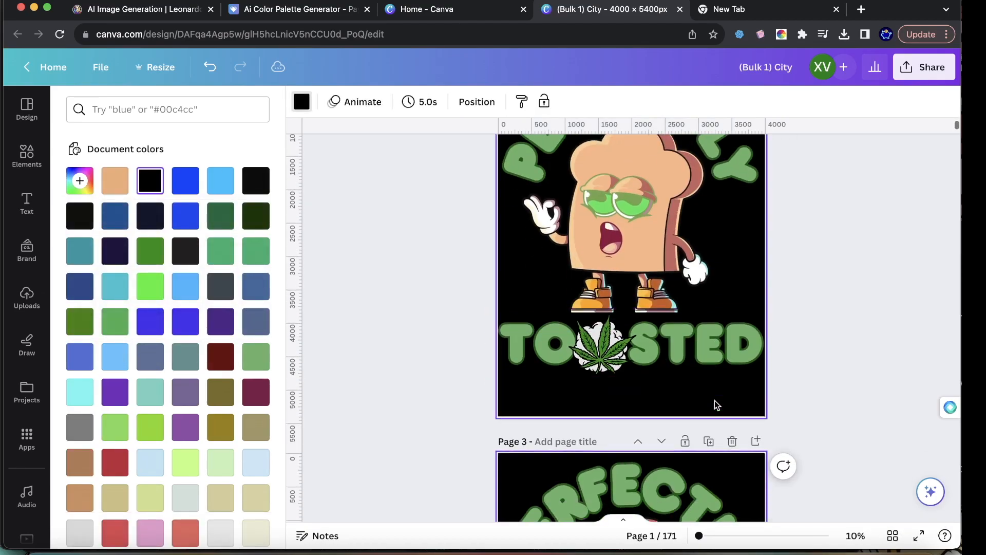
scroll(715, 404, "up", 6)
left_click_drag(814, 266, 490, 487)
key("Delete")
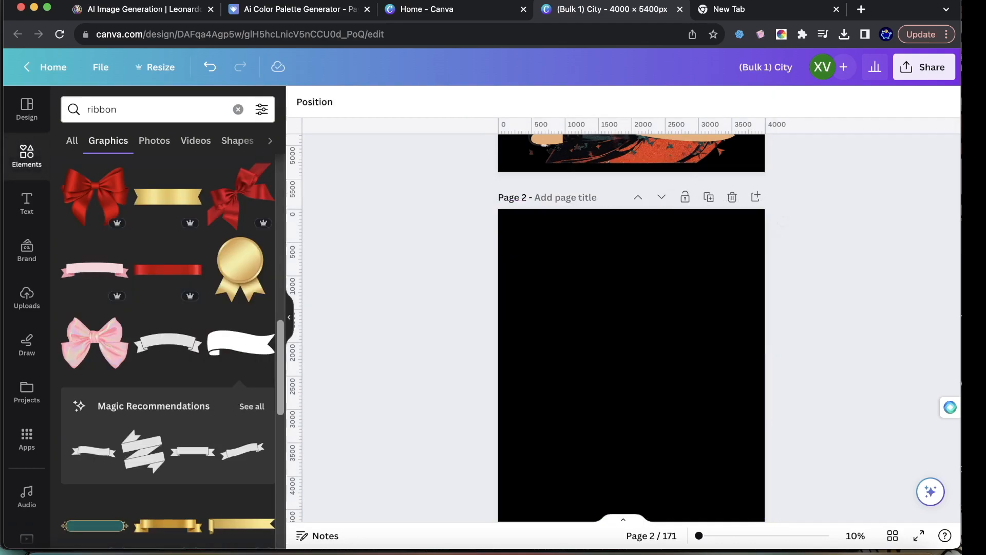
left_click(597, 374)
key("Delete")
scroll(669, 356, "down", 3)
scroll(667, 347, "up", 4)
left_click_drag(635, 165, 638, 403)
scroll(649, 443, "up", 3)
scroll(650, 457, "down", 2)
left_click_drag(645, 462, 663, 179)
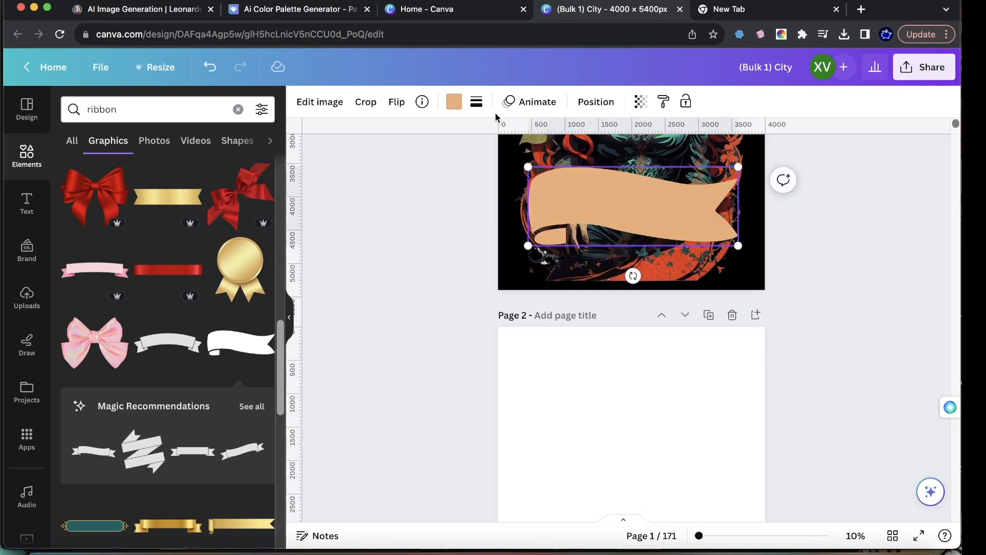
- Recolour the ribbon with the orange-red sampled by the eyedropper from the lower part of the illustration
left_click(453, 103)
scroll(205, 360, "down", 8)
left_click(148, 292)
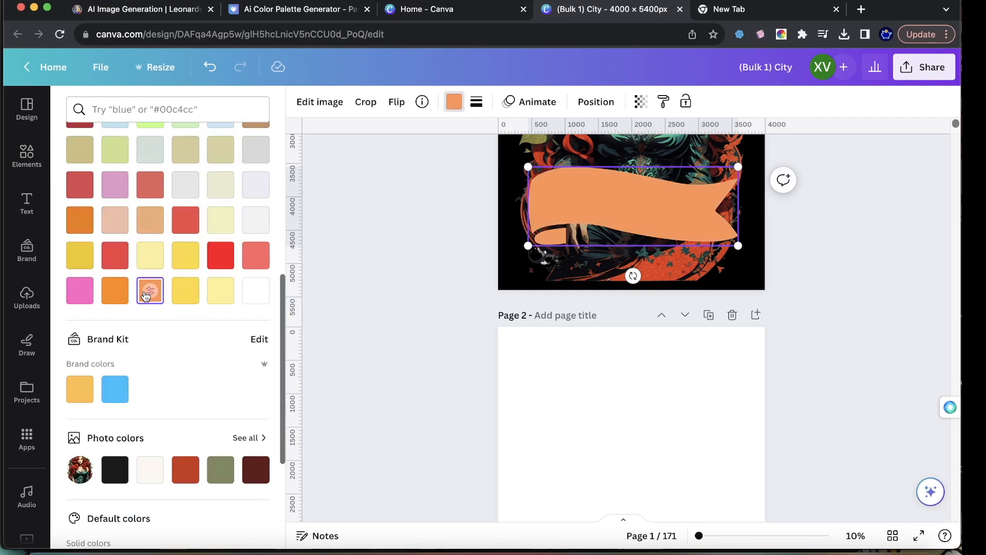
scroll(195, 155, "up", 8)
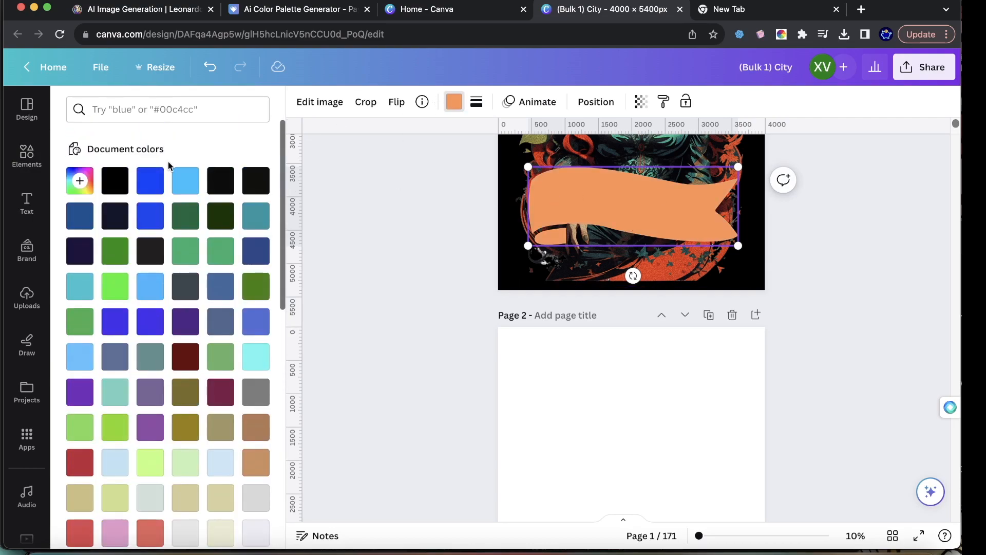
left_click(80, 180)
left_click(246, 314)
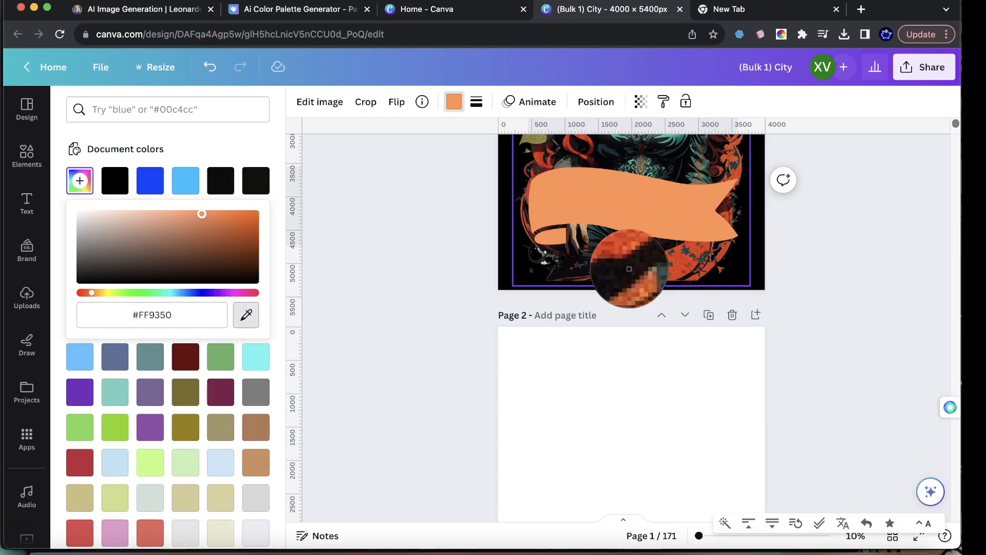
left_click(683, 260)
- Move the ribbon to the blank page 2 and enlarge it to about 3850 px wide across the page
left_click(617, 230)
left_click_drag(616, 229, 607, 462)
scroll(642, 410, "down", 2)
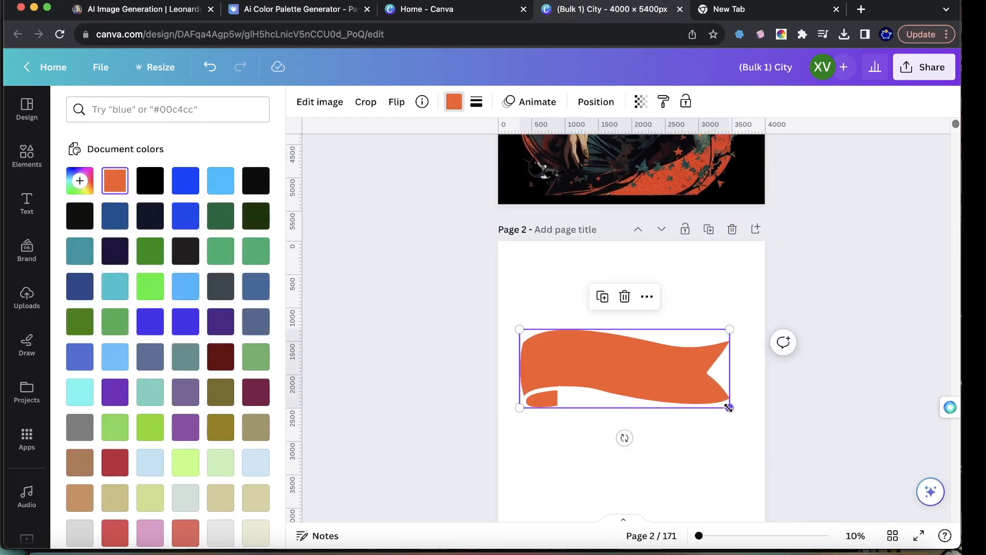
left_click_drag(729, 408, 766, 421)
left_click_drag(656, 378, 646, 369)
left_click_drag(510, 410, 498, 414)
left_click_drag(622, 354, 639, 337)
- Download only page 2 as a PNG with a transparent background and without file compression
left_click(924, 67)
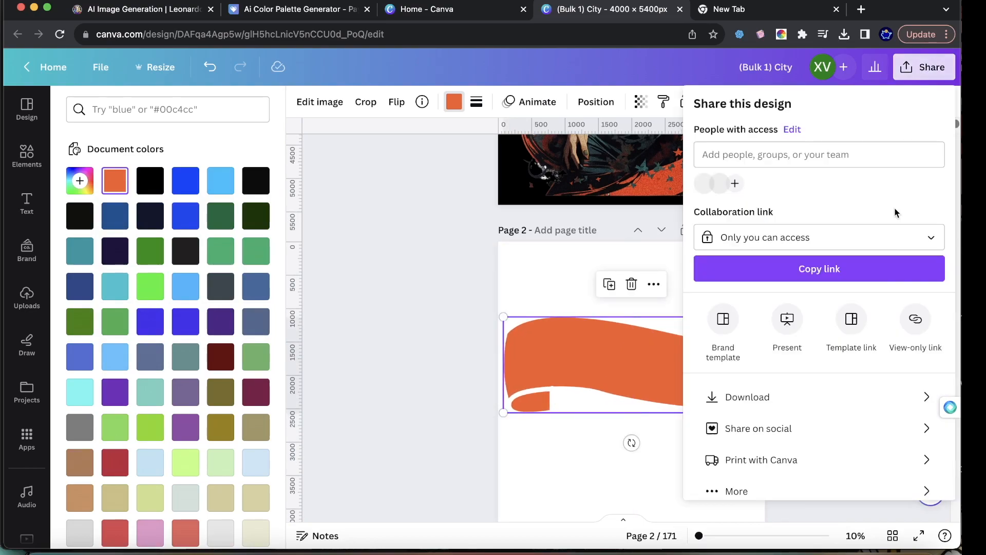
left_click(739, 396)
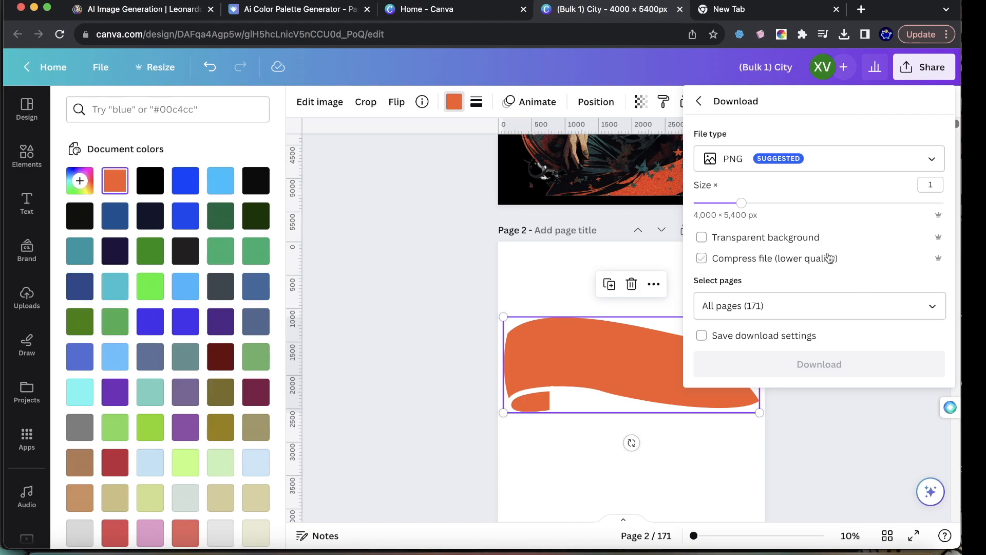
left_click(936, 316)
left_click(700, 237)
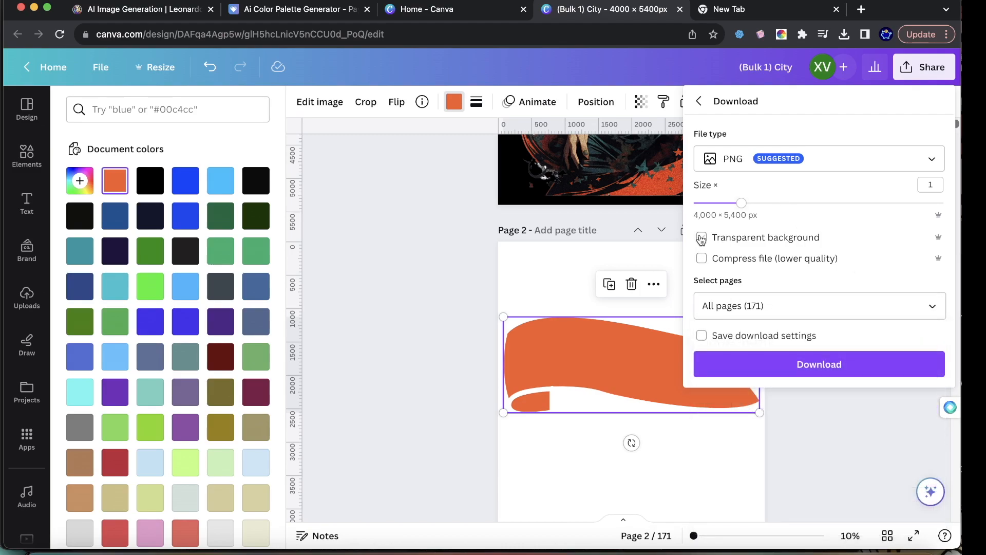
left_click(931, 306)
left_click(931, 343)
scroll(749, 399, "down", 1)
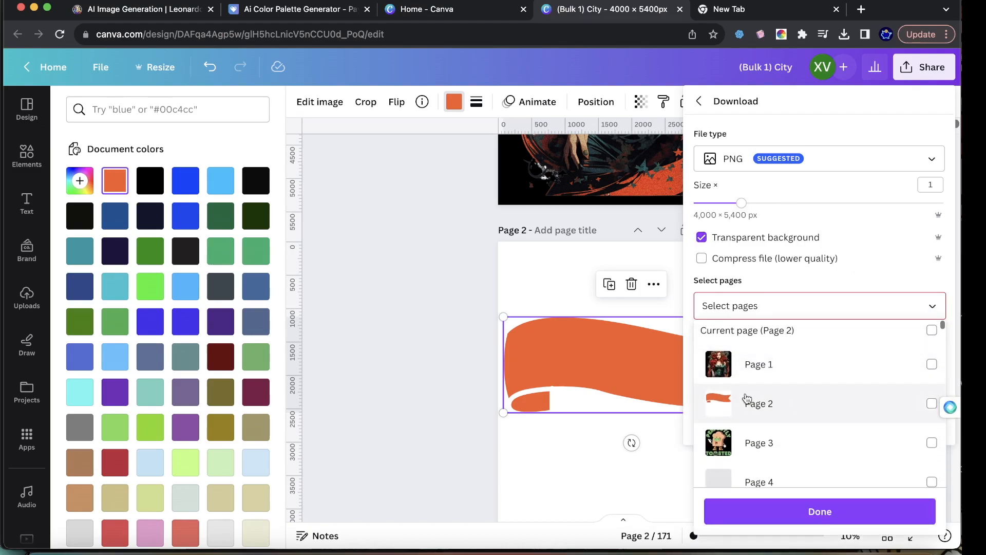
left_click(749, 402)
left_click(729, 512)
left_click(748, 365)
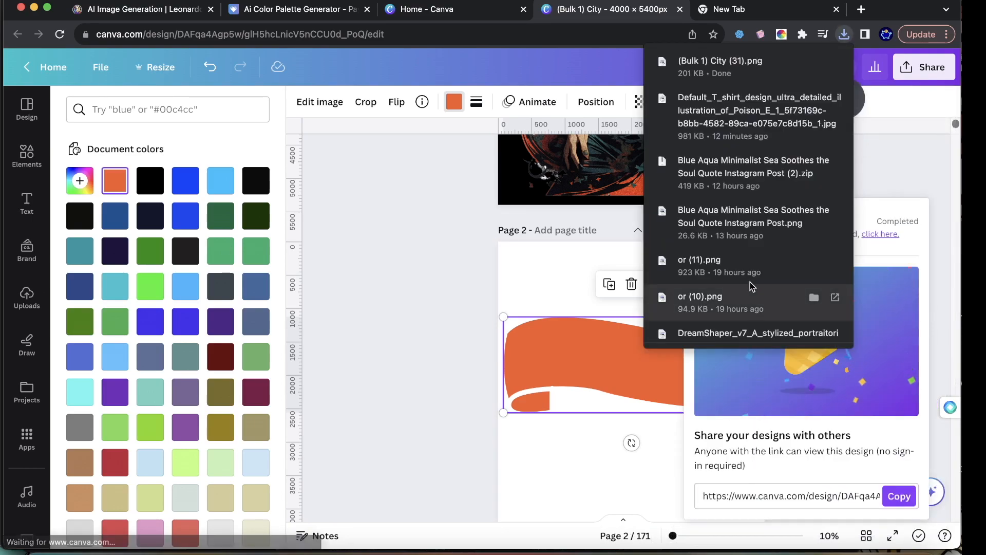
- Switch to Luminar Neo and add (Bulk 1) City (31).png from the Downloads folder to the catalog
left_click(836, 550)
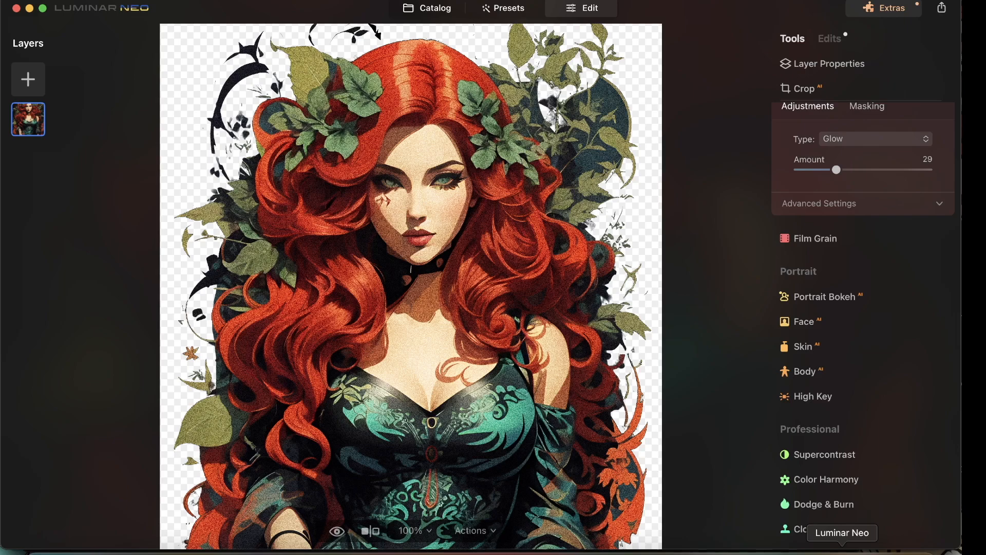
left_click(426, 8)
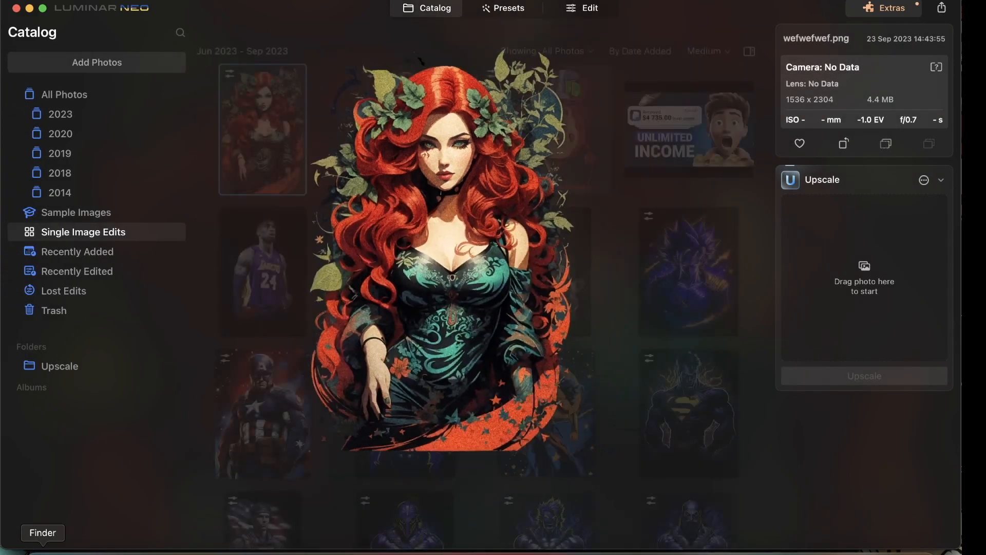
left_click(45, 550)
left_click(368, 308)
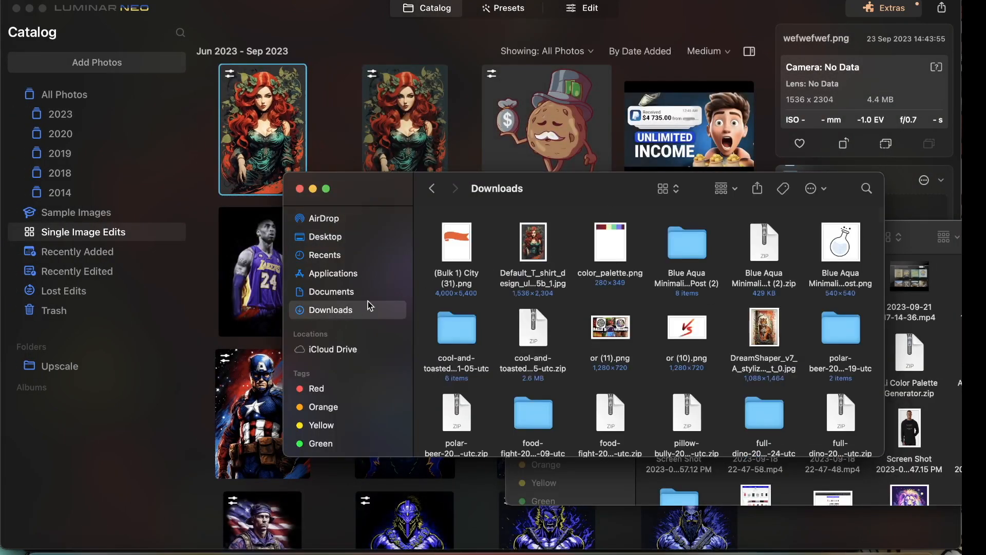
left_click_drag(463, 248, 495, 123)
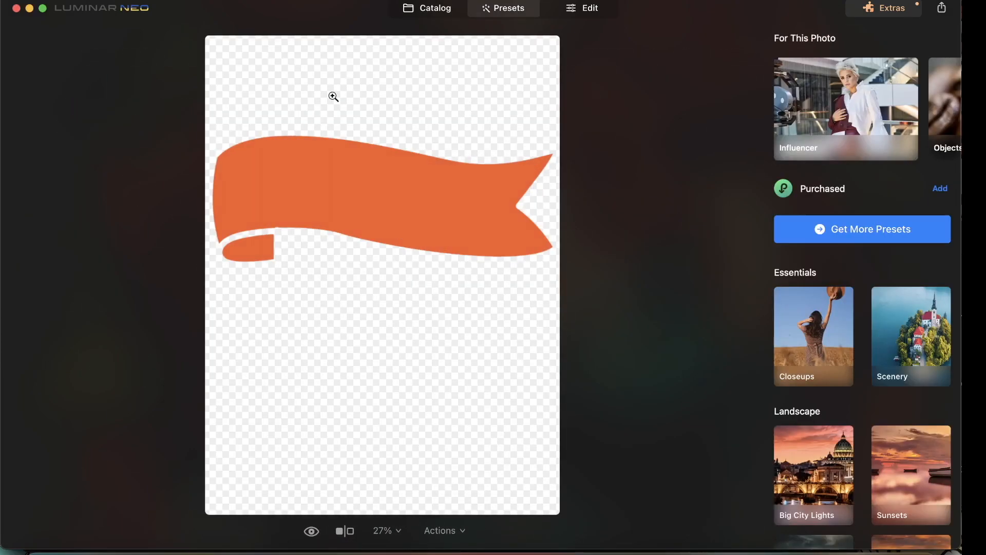
- Open the imported ribbon image from the catalog for editing and bring up its essential and creative tools
left_click(425, 14)
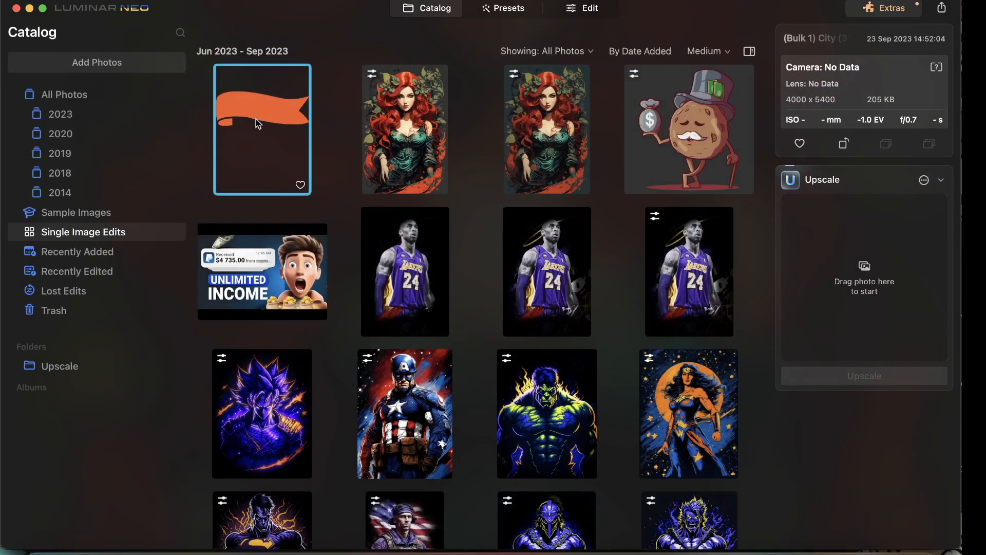
double_click(267, 168)
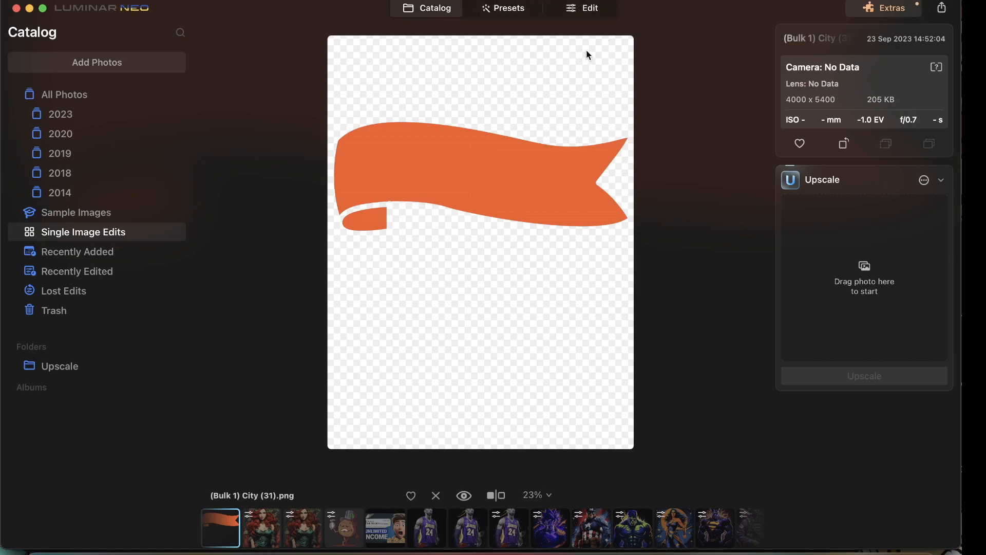
left_click(584, 14)
scroll(815, 332, "down", 6)
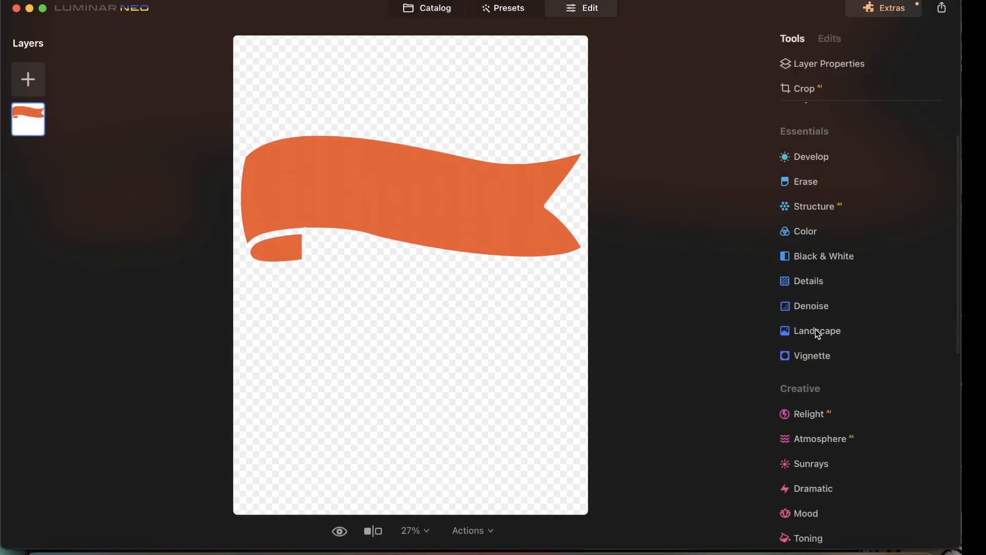
- Apply the Film Grain effect to the ribbon with the amount set to 100
left_click(810, 238)
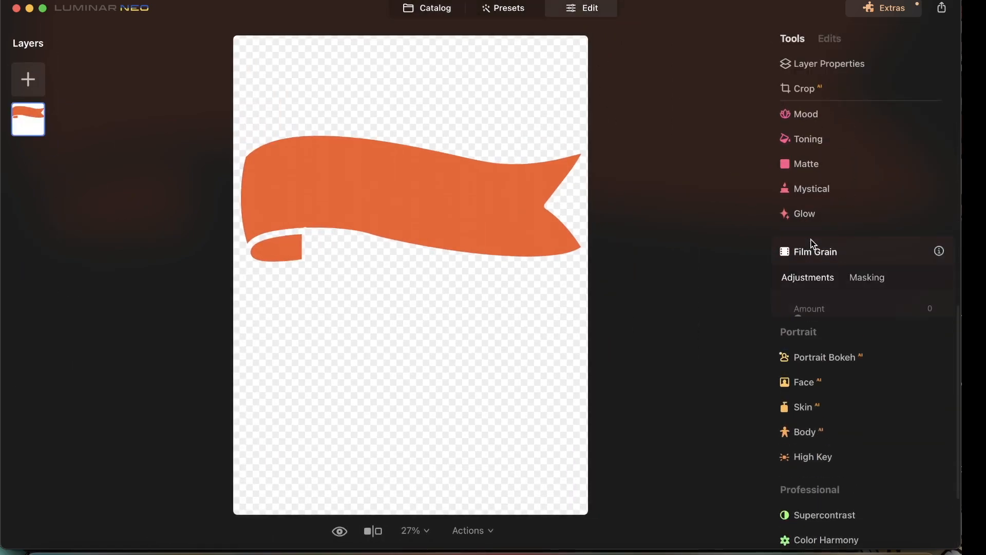
left_click_drag(807, 316, 950, 319)
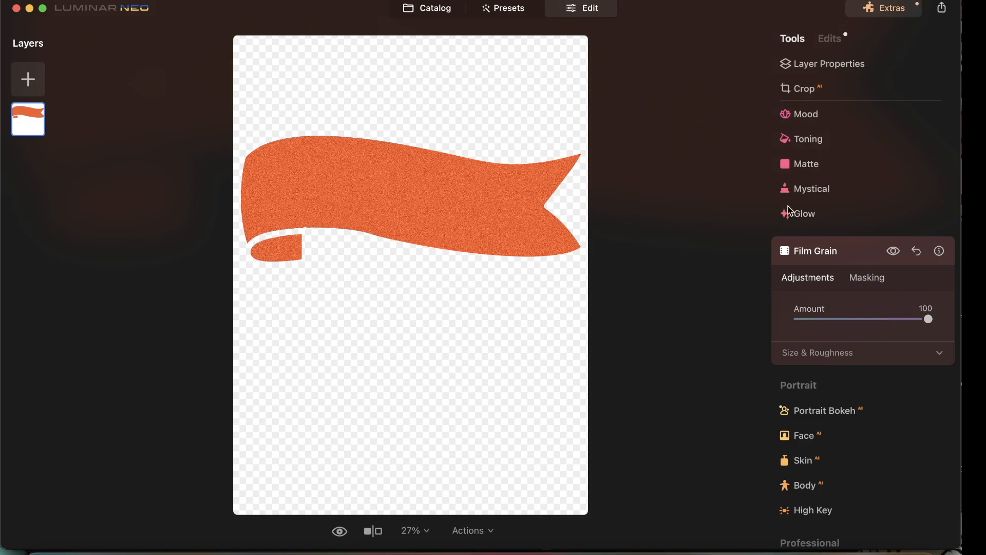
- Try the Mystical effect on the ribbon at an amount of 100, and reset the amount to 0
left_click(805, 189)
left_click_drag(797, 269, 849, 269)
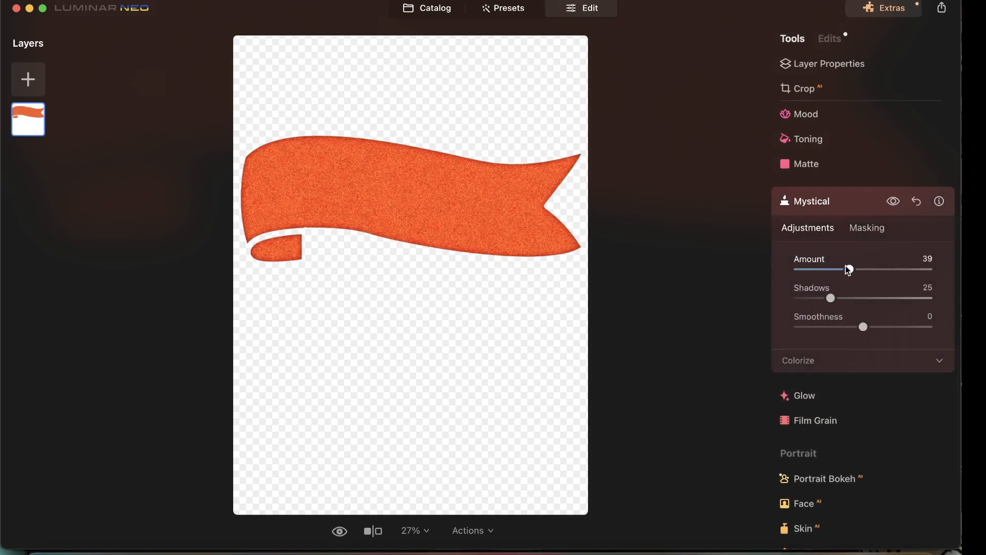
left_click_drag(920, 270, 929, 268)
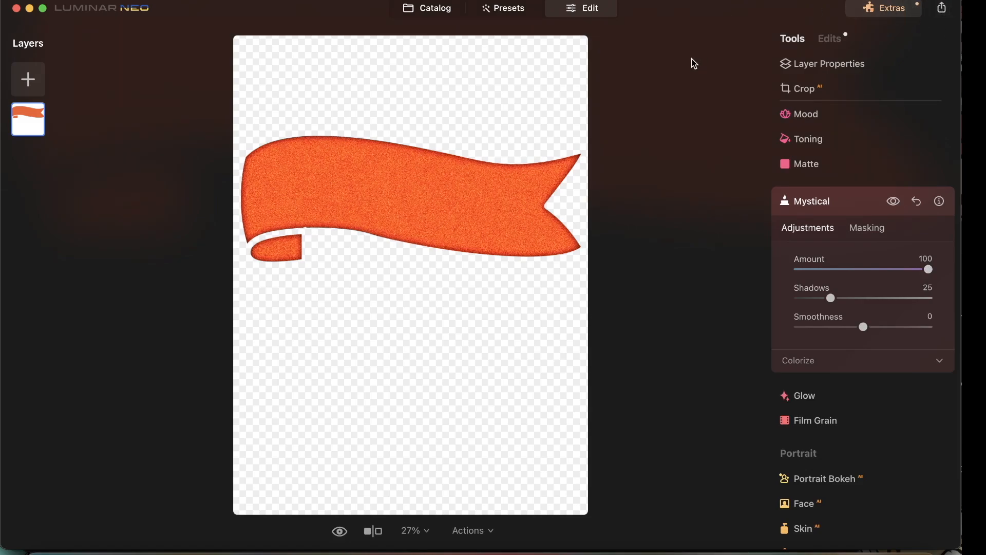
double_click(869, 269)
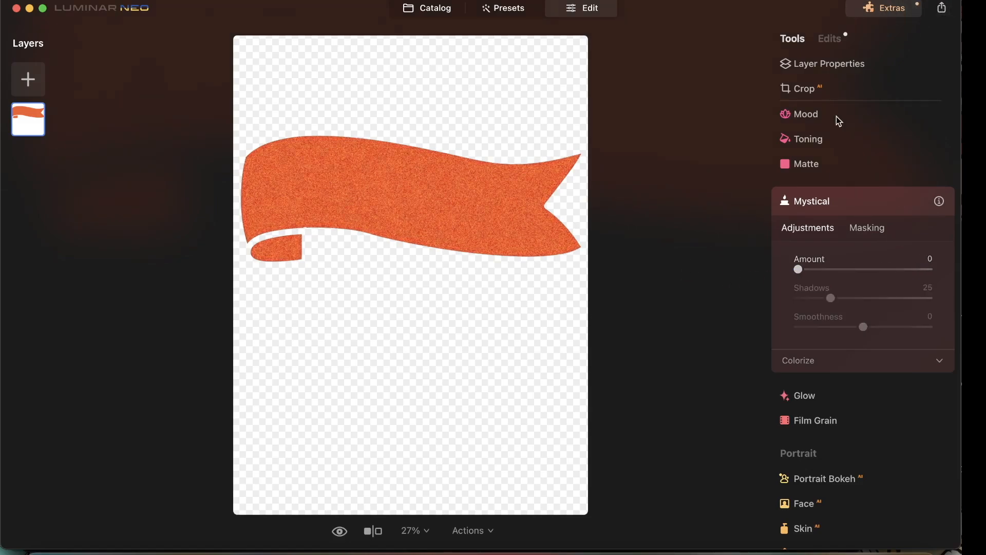
- Export the grained ribbon image to disk under the file name oerngwoewv and close Luminar Neo
left_click(943, 11)
left_click(890, 40)
type("oerngwoewv")
key("Return")
left_click(15, 9)
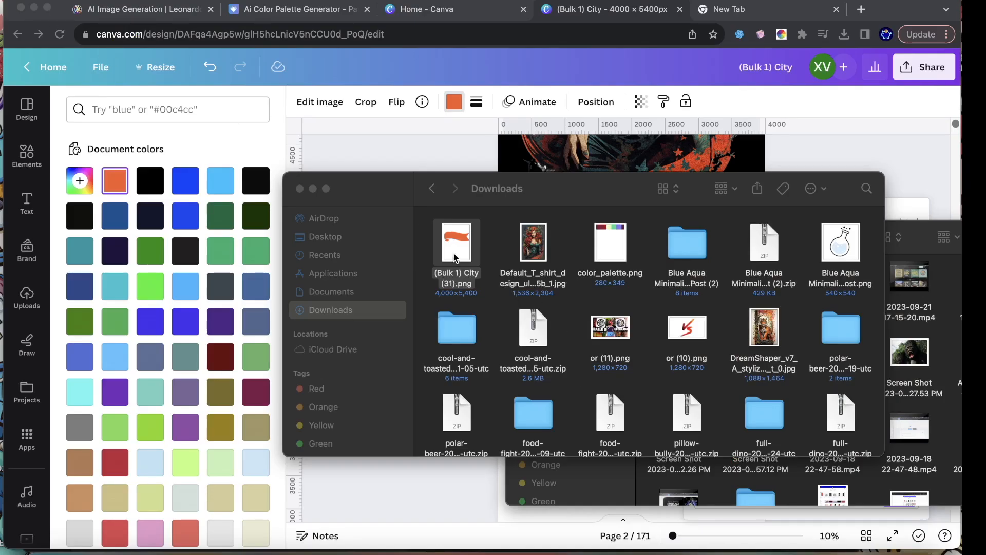
- Find the exported ribbon file in the Desktop folder and upload it to the open Canva design
left_click(326, 306)
left_click(323, 255)
left_click(340, 243)
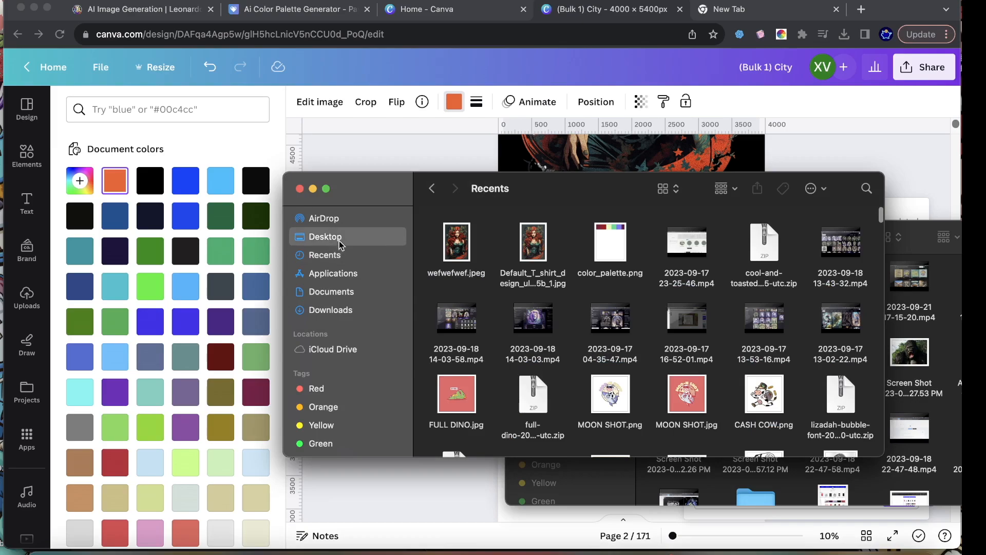
left_click_drag(455, 252, 149, 314)
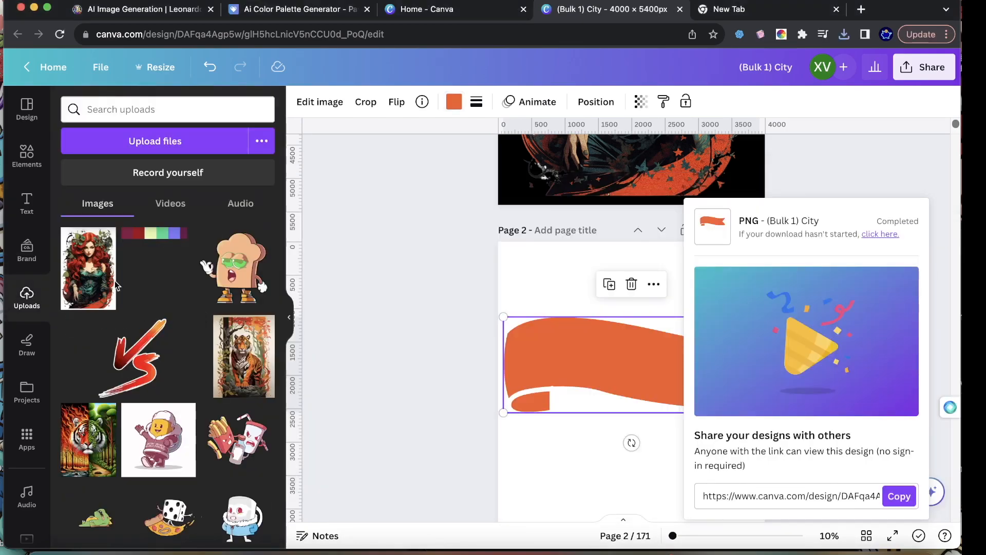
- Add the uploaded textured ribbon to the design, place it on page 1 and remove its background
left_click(89, 298)
left_click_drag(630, 355, 645, 369)
scroll(619, 324, "up", 6)
left_click(320, 101)
left_click(97, 202)
scroll(822, 355, "down", 3)
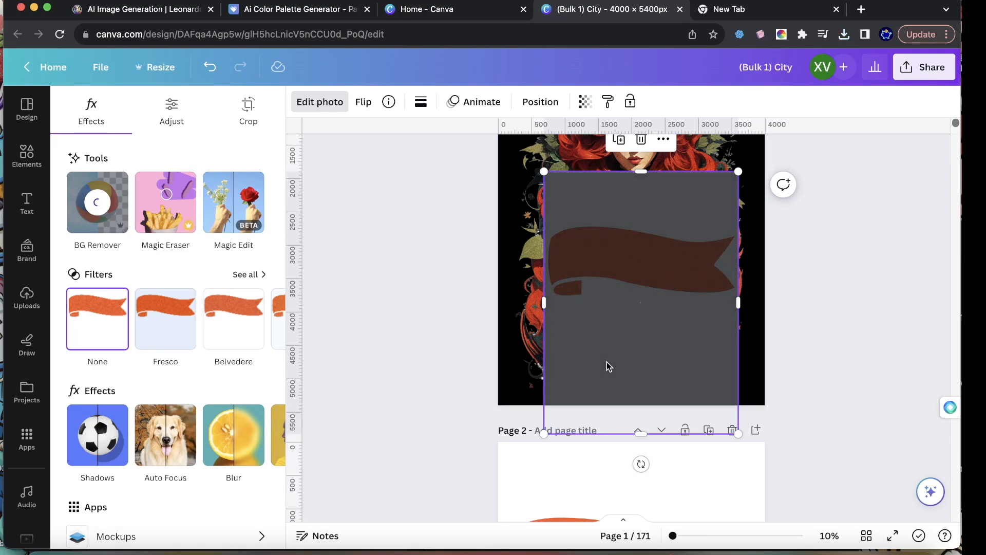
- Move the textured ribbon across the lower part of the illustration and enlarge its image to about 3200 px wide
left_click_drag(589, 190, 578, 325)
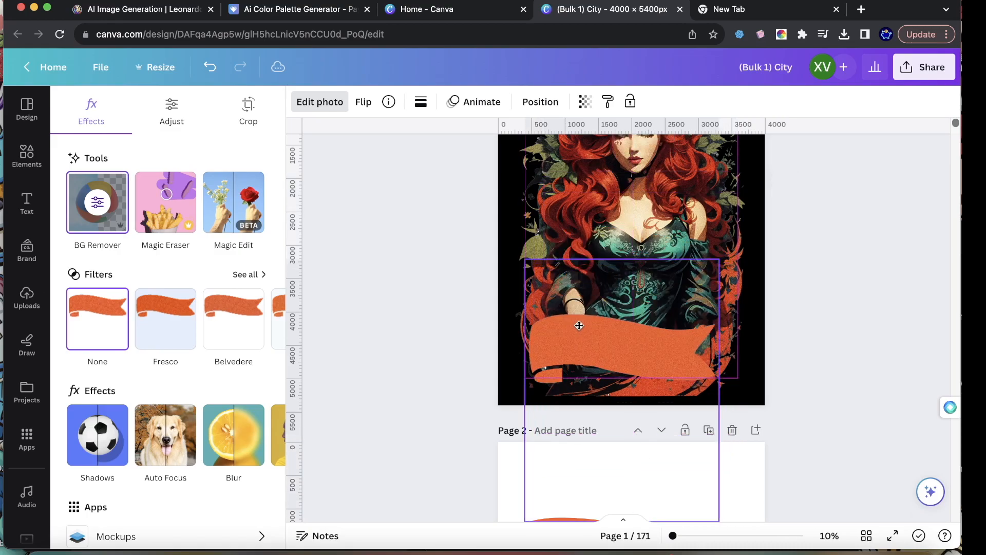
left_click_drag(719, 259, 713, 291)
scroll(596, 375, "up", 2)
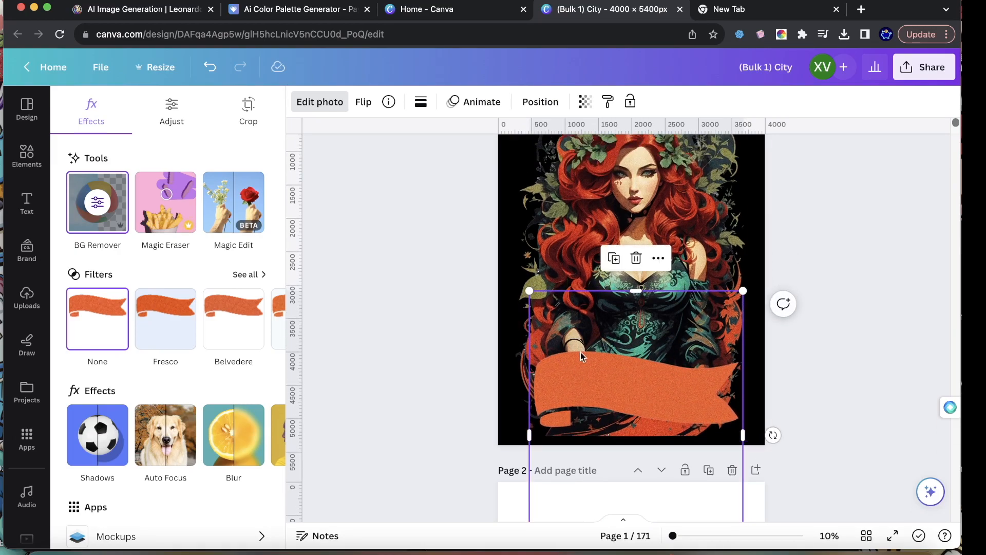
- Duplicate the textured ribbon above the original and crop the copy to its plain middle section
left_click_drag(581, 355, 623, 286)
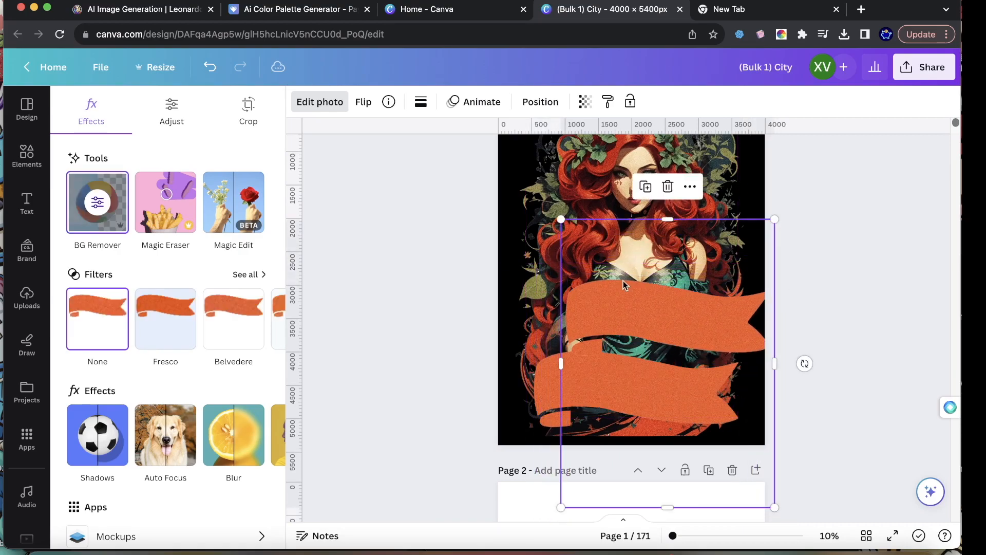
double_click(567, 222)
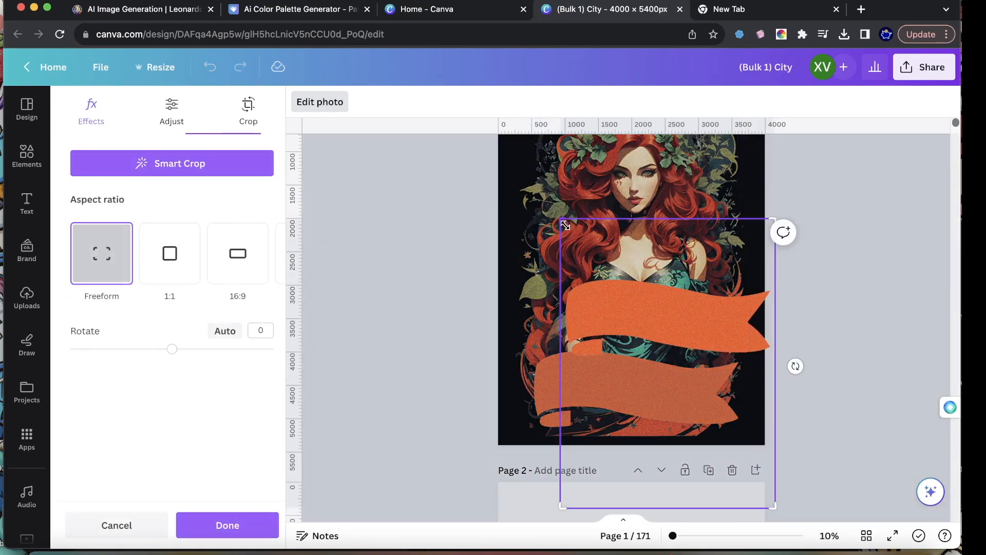
left_click_drag(596, 217, 706, 218)
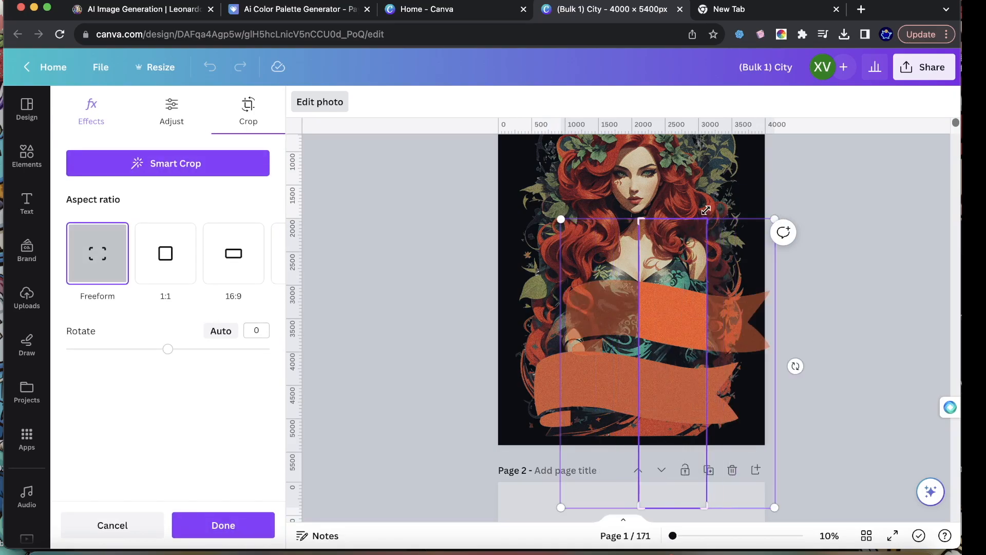
left_click(702, 210)
- Try placing the cropped middle section over the right end of the original ribbon
left_click_drag(681, 316, 723, 395)
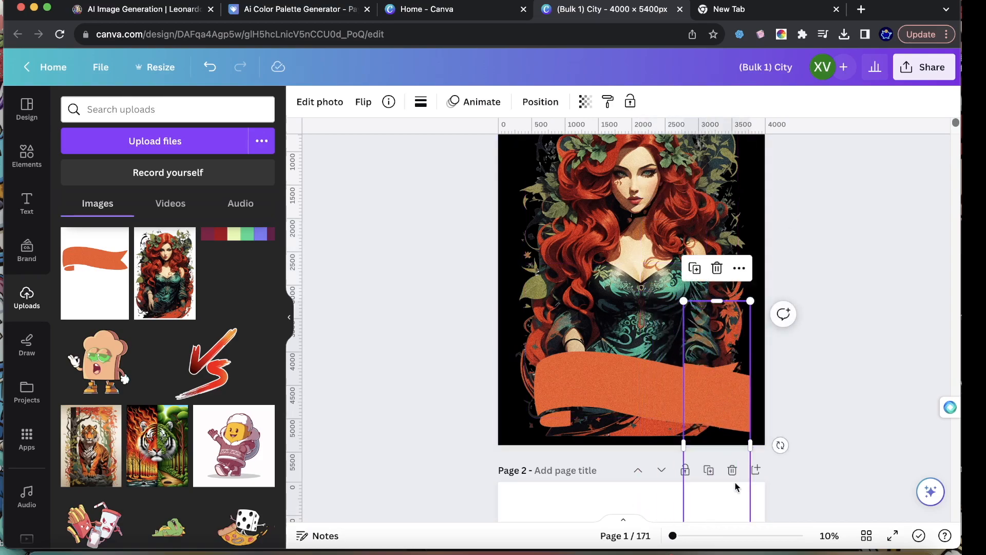
scroll(743, 468, "down", 2)
mouse_move(727, 310)
left_mouse_down()
mouse_move(545, 316)
mouse_move(716, 301)
left_mouse_up()
- Crop the folded left end off the original textured ribbon
double_click(606, 304)
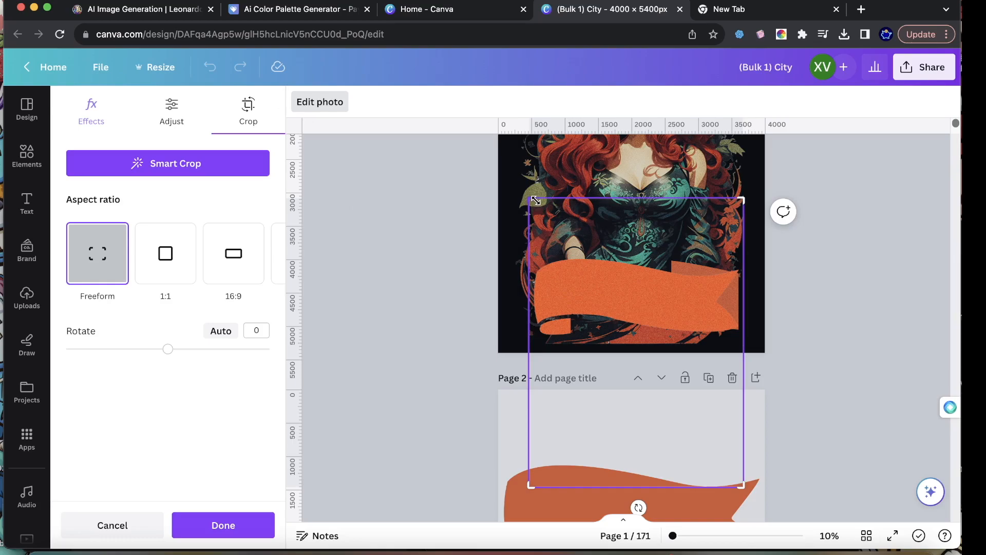
left_click_drag(535, 200, 575, 197)
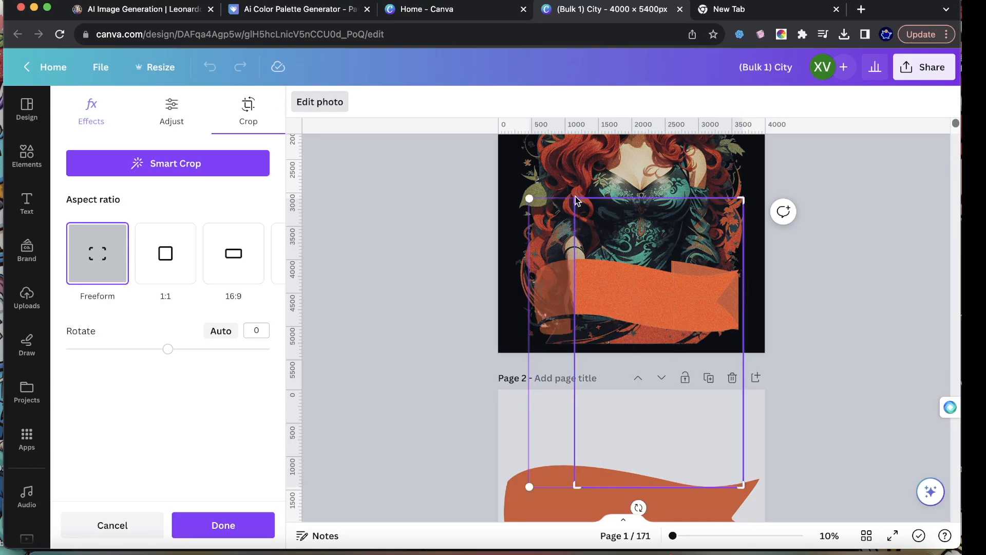
key("Return")
- Move the cropped middle section to the ribbon's left end and rotate it to line up with the banner
left_click_drag(714, 250, 563, 234)
left_click_drag(551, 505, 570, 504)
left_click(863, 365)
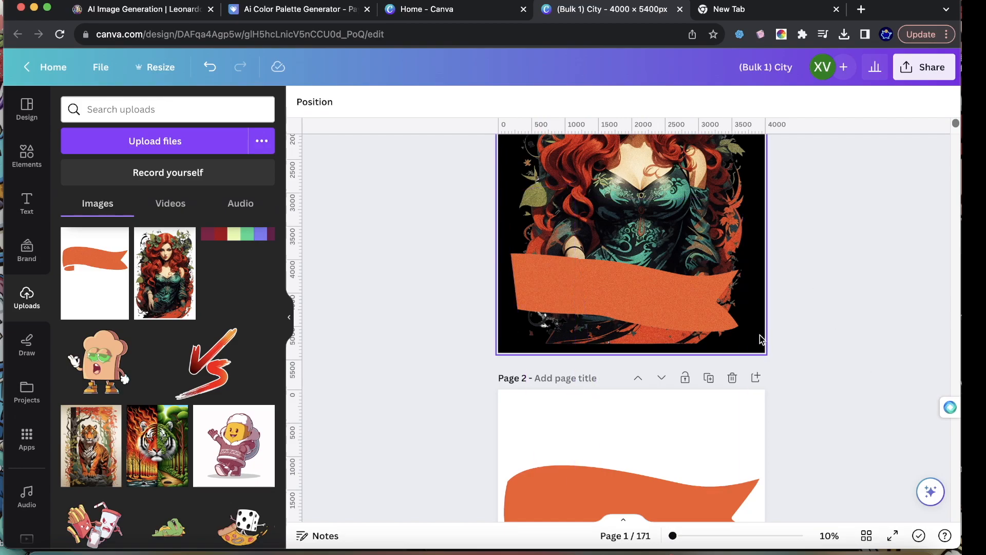
- Shift both ribbon pieces together about 200 px to the right and nudge the illustration to centre it behind them
scroll(669, 310, "up", 1)
scroll(681, 329, "up", 3)
scroll(681, 331, "up", 1)
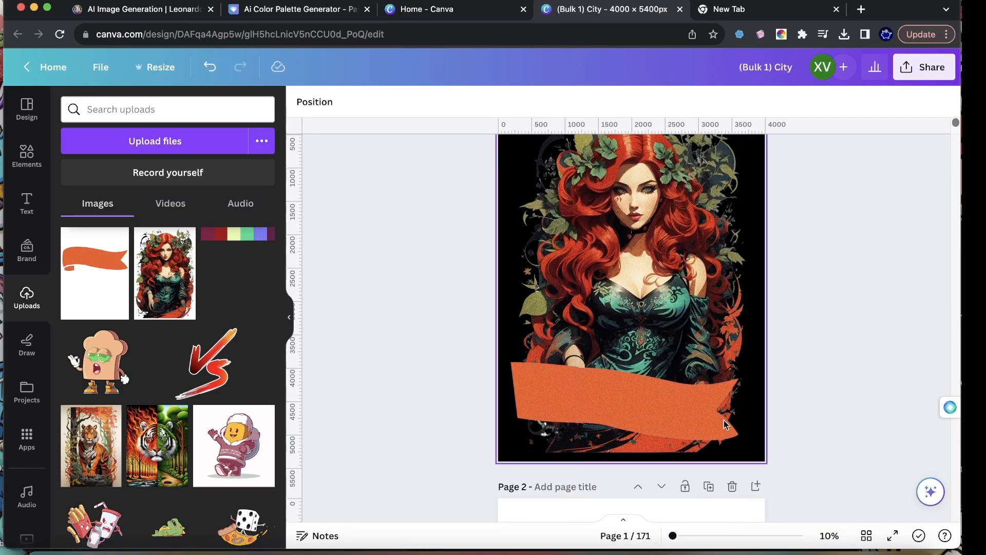
left_click_drag(790, 426, 570, 409)
left_click(909, 284)
left_click_drag(701, 206, 692, 204)
scroll(692, 205, "up", 3)
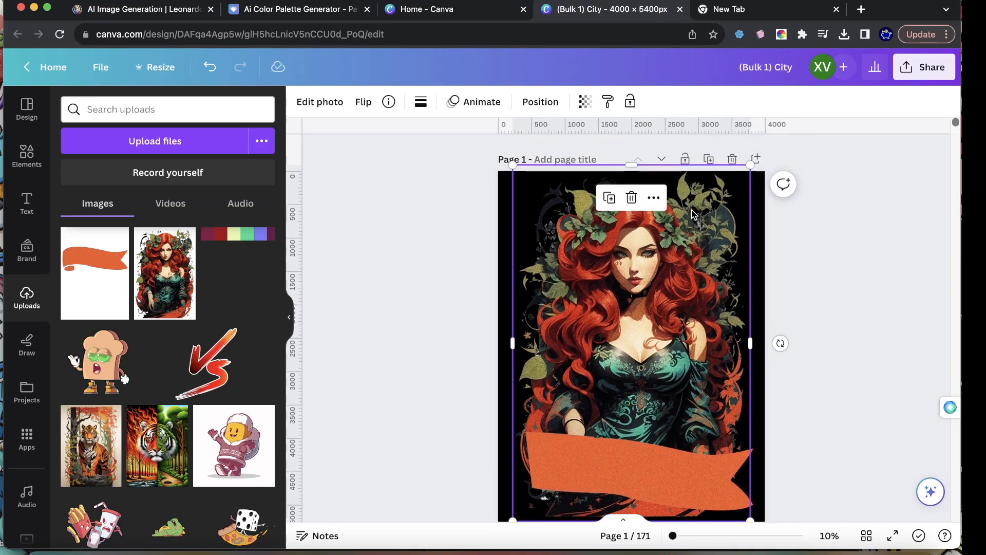
- Search the elements for paint splatter and add the fine speckled splatter graphic to page 1
scroll(739, 284, "down", 5)
left_click(547, 341)
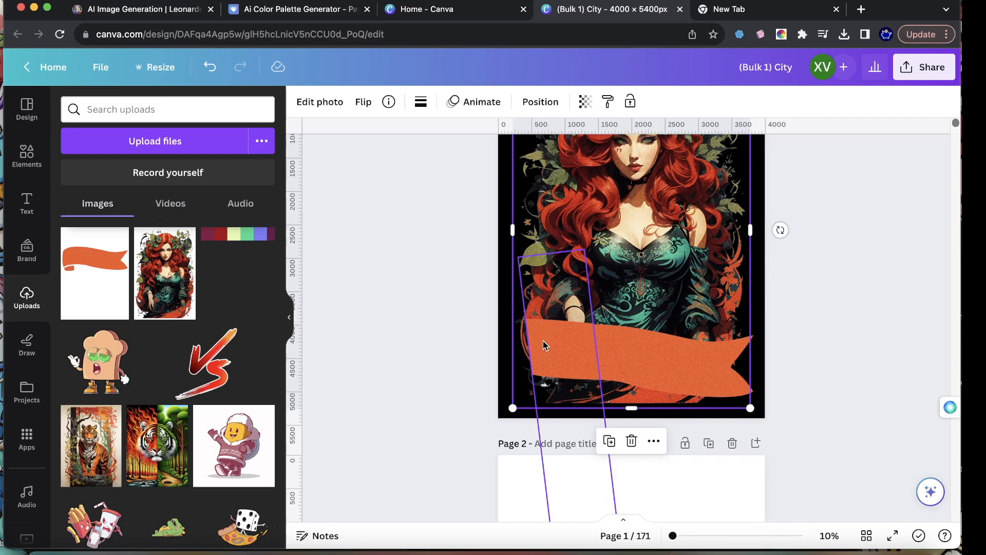
left_click(25, 152)
left_click(152, 105)
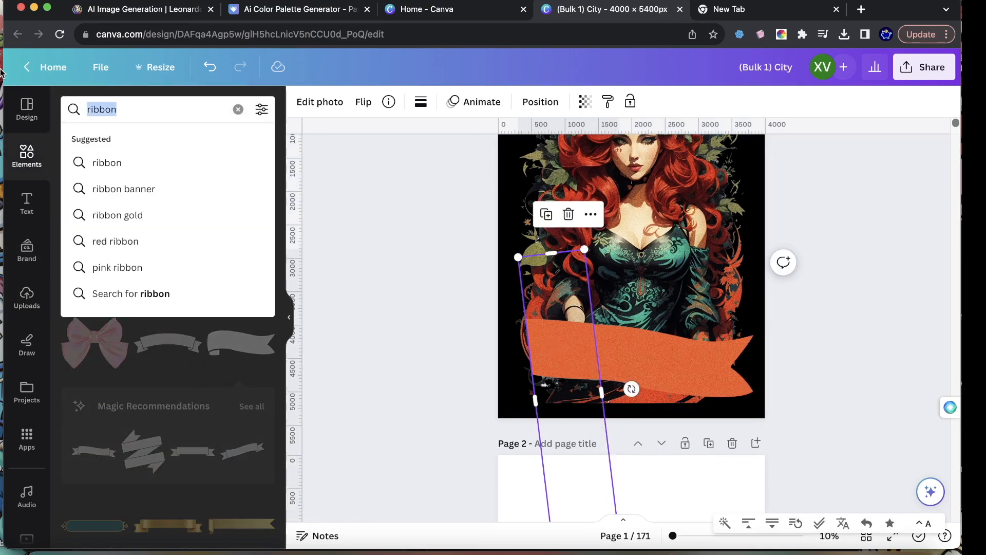
type("paint splatt")
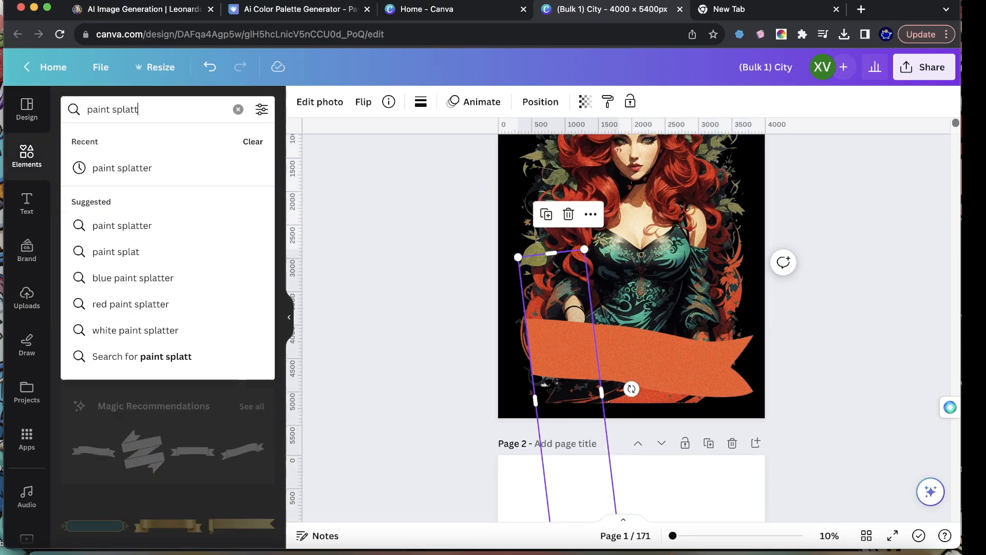
type("er")
key("Return")
left_click(99, 251)
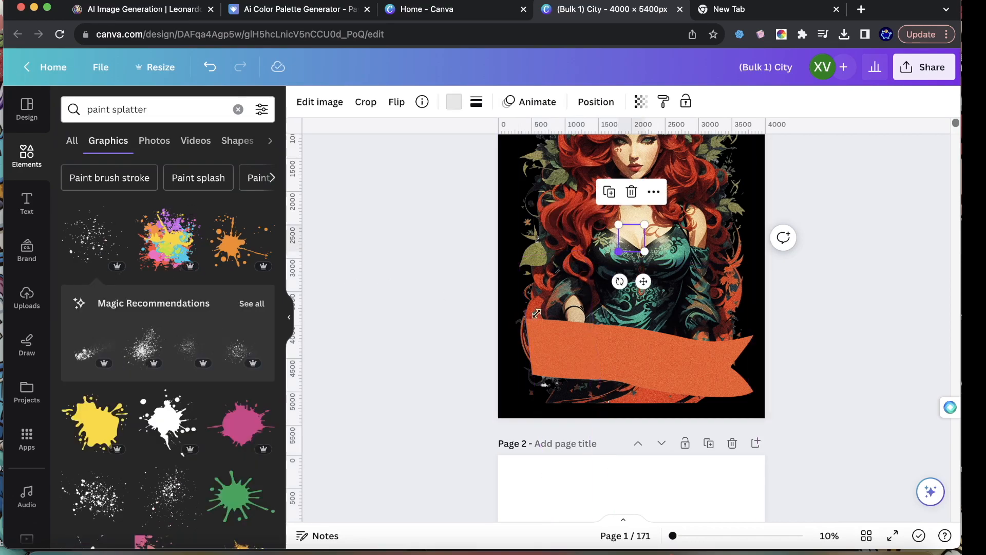
- Enlarge the speckled splatter, recolour it black and place it over the ribbon's left end
left_click_drag(536, 313, 542, 331)
left_click(455, 105)
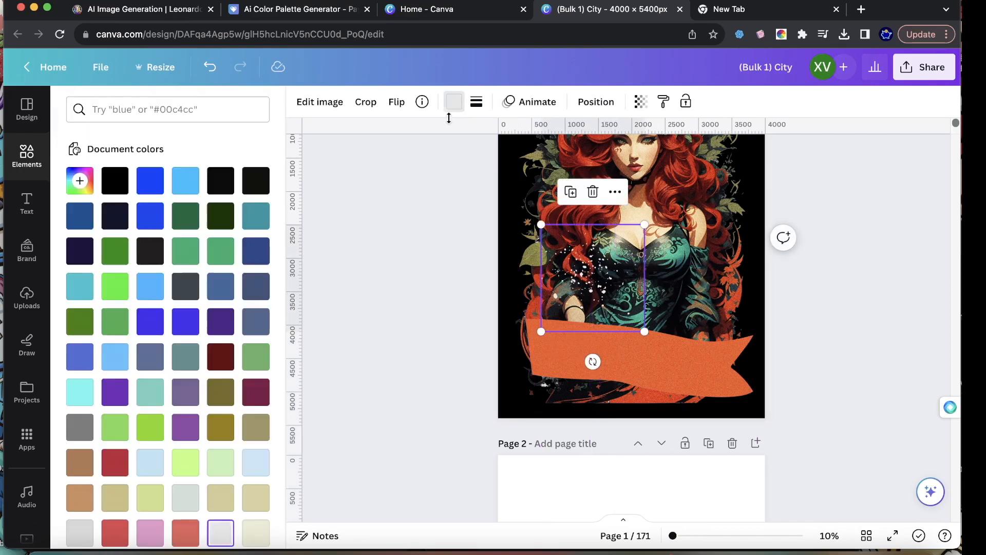
left_click(121, 188)
left_click_drag(591, 274, 525, 333)
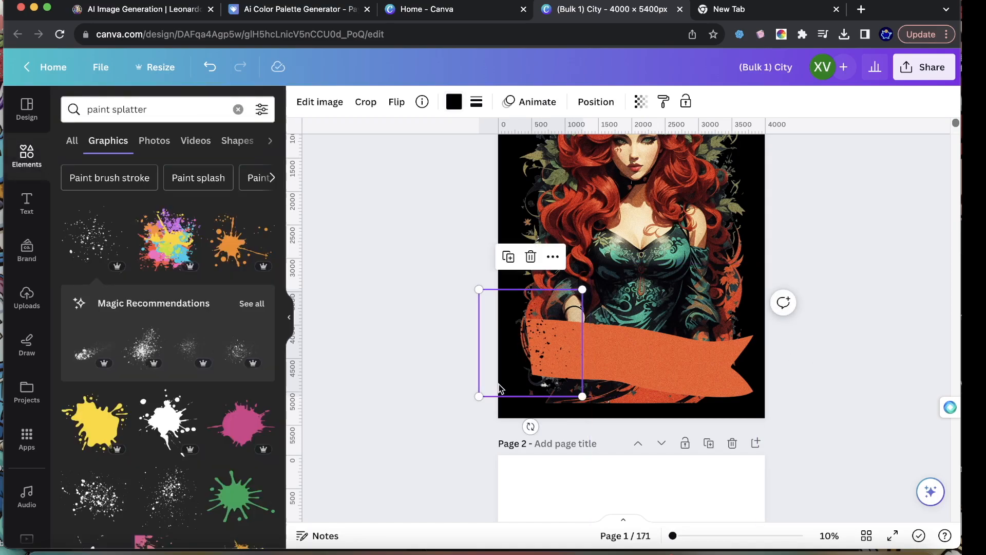
- Add the solid blot splatter graphic to page 1 and undo the accidental moves of the illustration
left_click(144, 421)
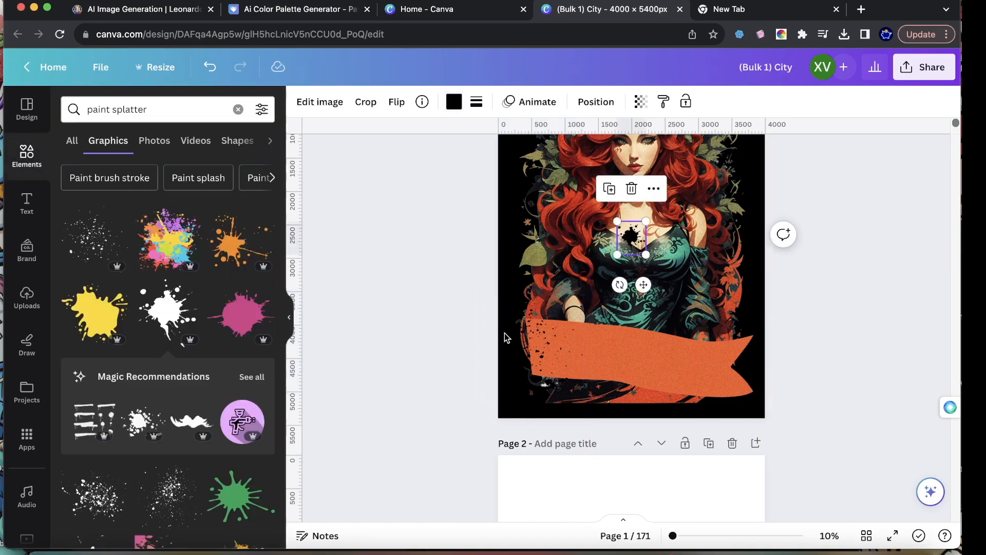
left_click_drag(617, 260, 567, 301)
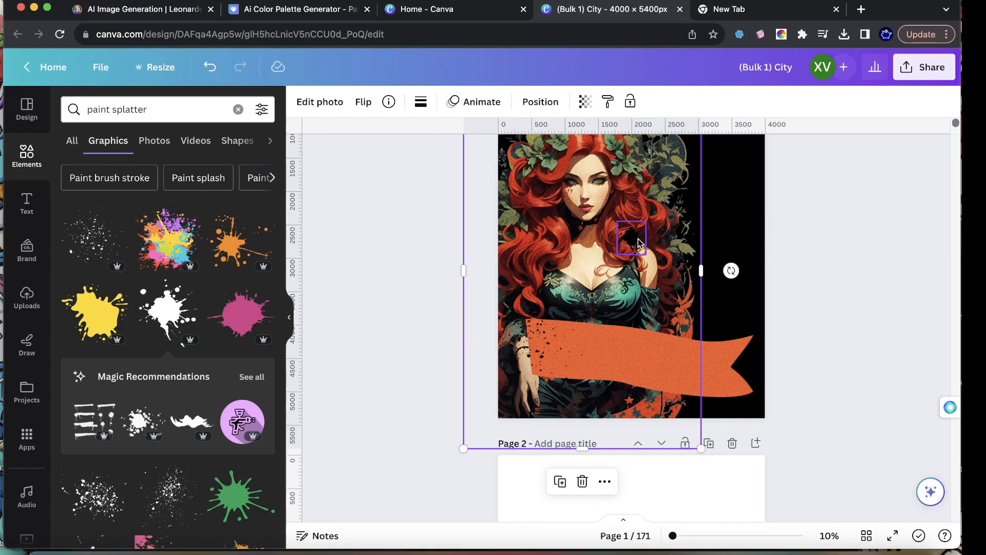
left_click_drag(617, 248, 653, 225)
key("super+z")
key("super+z")
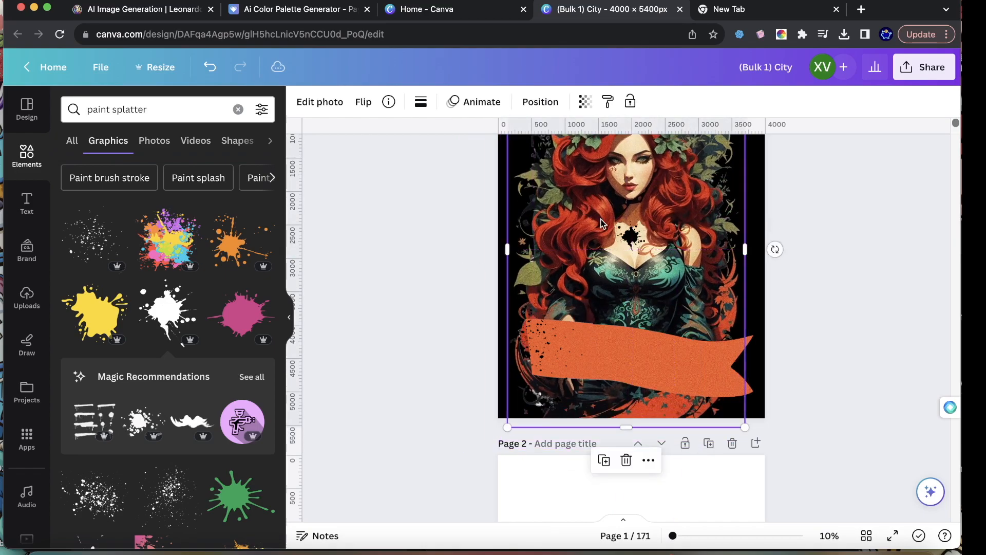
- Nudge the illustration back into a centred position behind the ribbon
scroll(600, 210, "up", 3)
left_click_drag(601, 210, 601, 206)
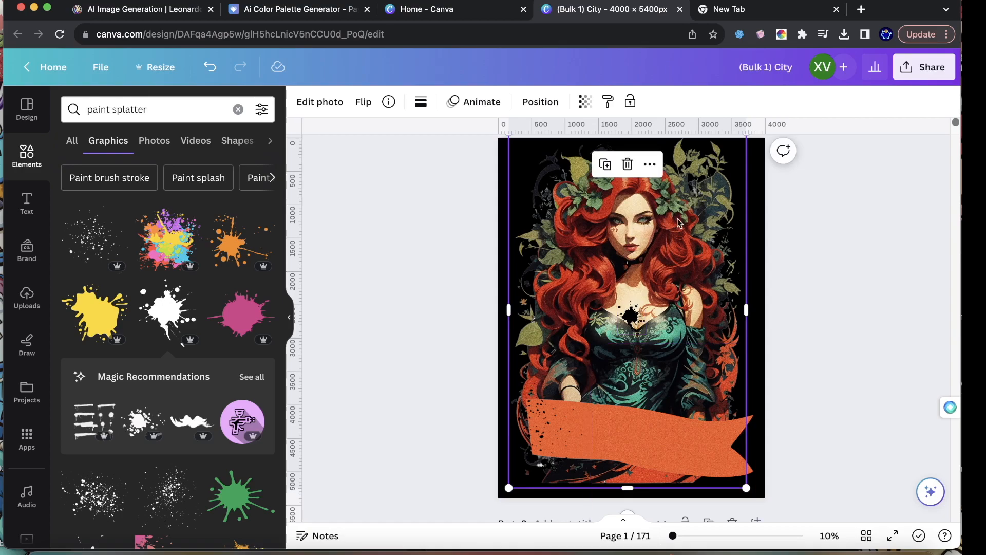
left_click(649, 165)
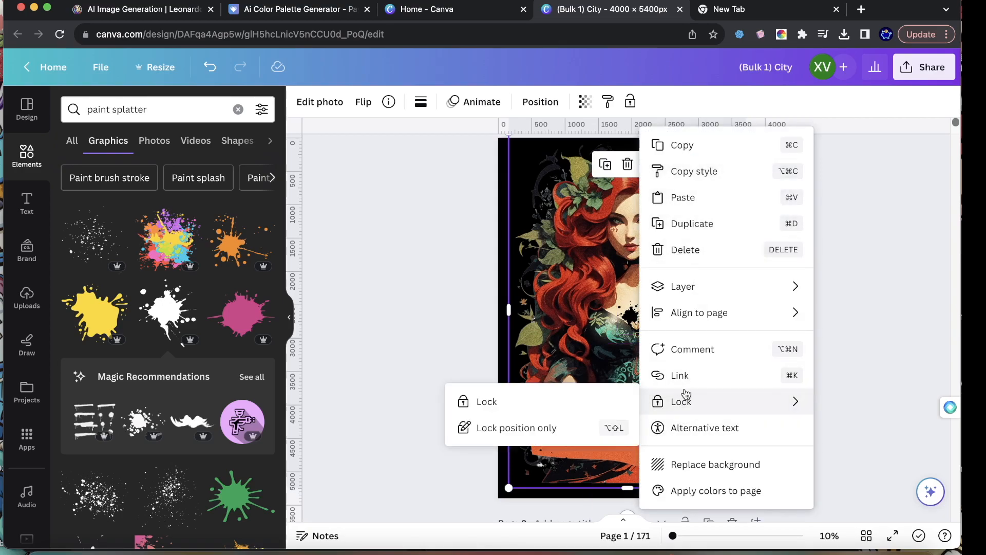
left_click(927, 266)
left_click(926, 266)
left_click(605, 340)
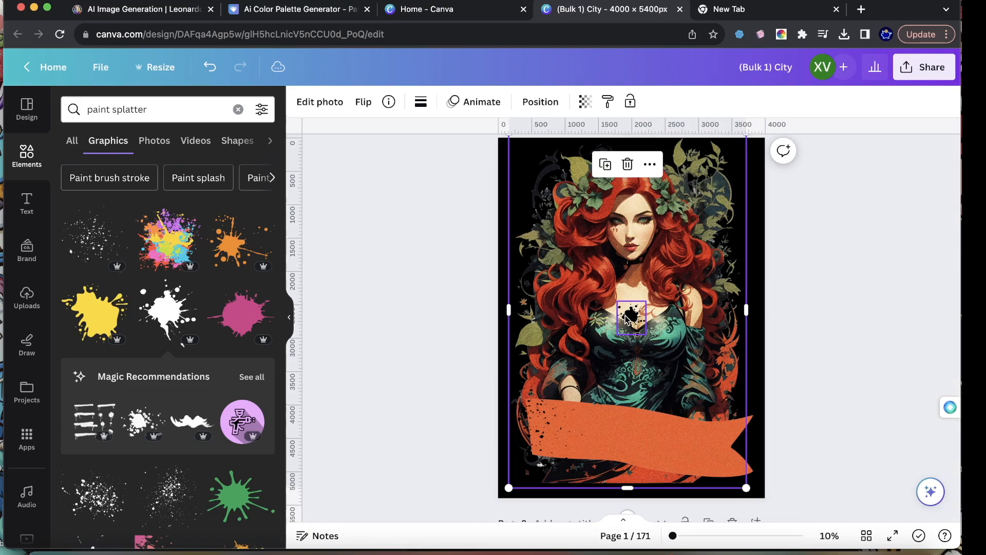